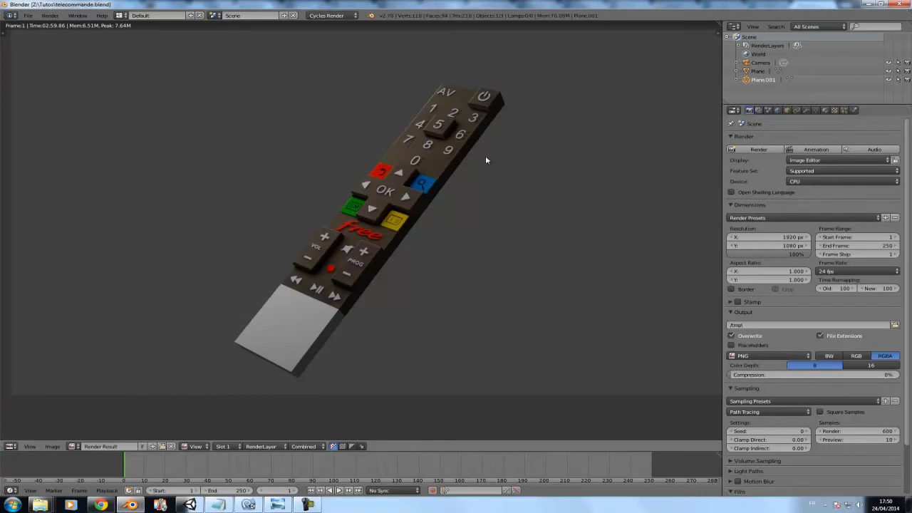
# Examine the rendered remote control and the finished interior image intérieur 3.png showing it on the glass table.
pyautogui.moveTo(508, 159); pyautogui.dragTo(475, 167, button='middle')
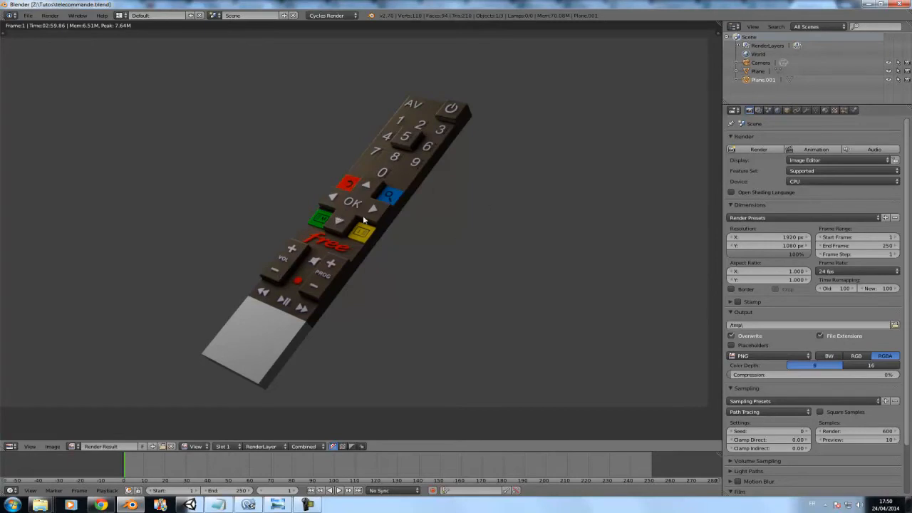
pyautogui.moveTo(505, 205); pyautogui.dragTo(478, 204, button='middle')
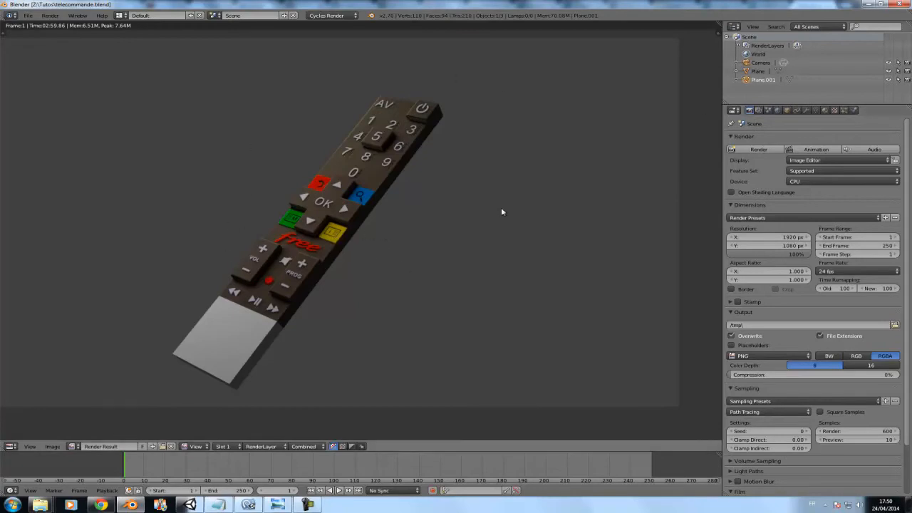
pyautogui.moveTo(391, 214); pyautogui.dragTo(458, 214, button='middle')
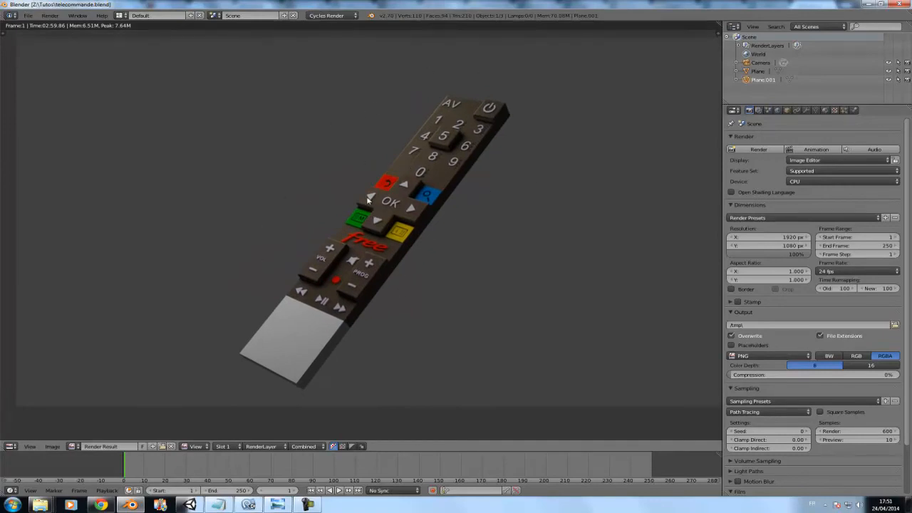
pyautogui.click(281, 504)
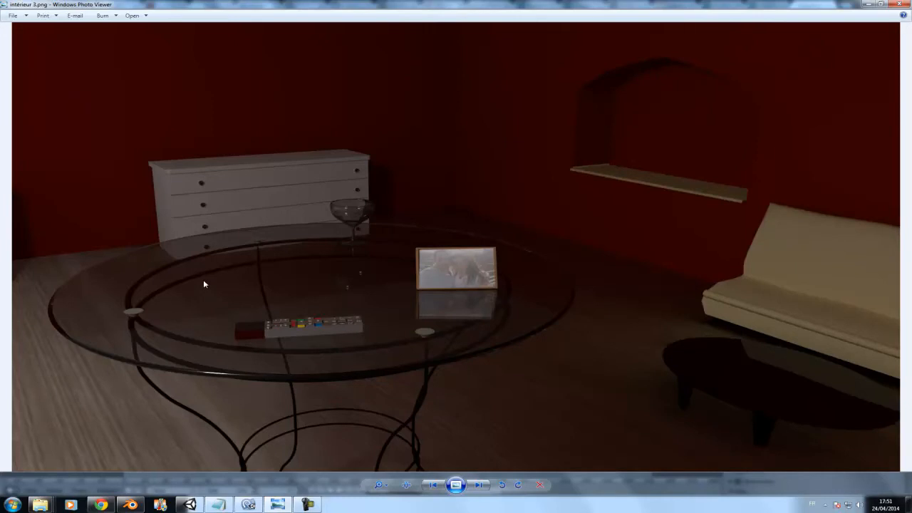
pyautogui.click(868, 4)
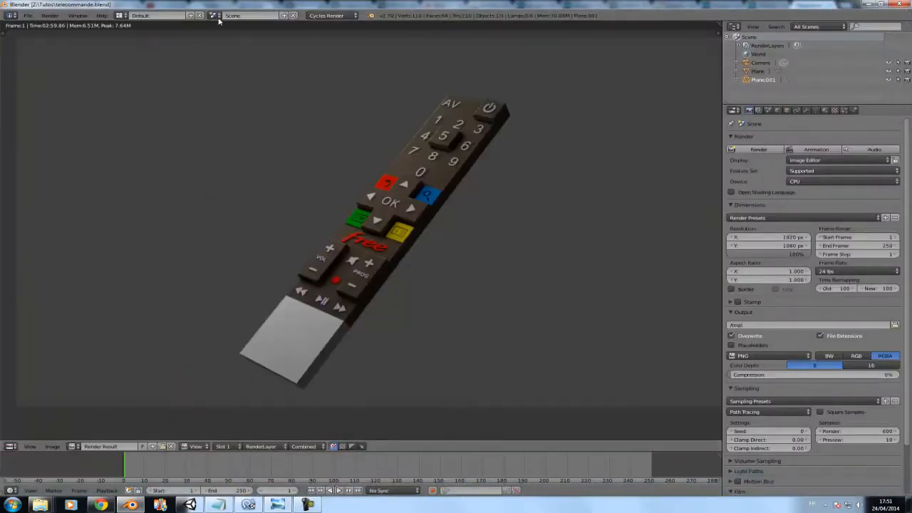
# Close the render view and inspect the finished remote control mesh and the tilted plane above it in the 3D view.
pyautogui.click(28, 15)
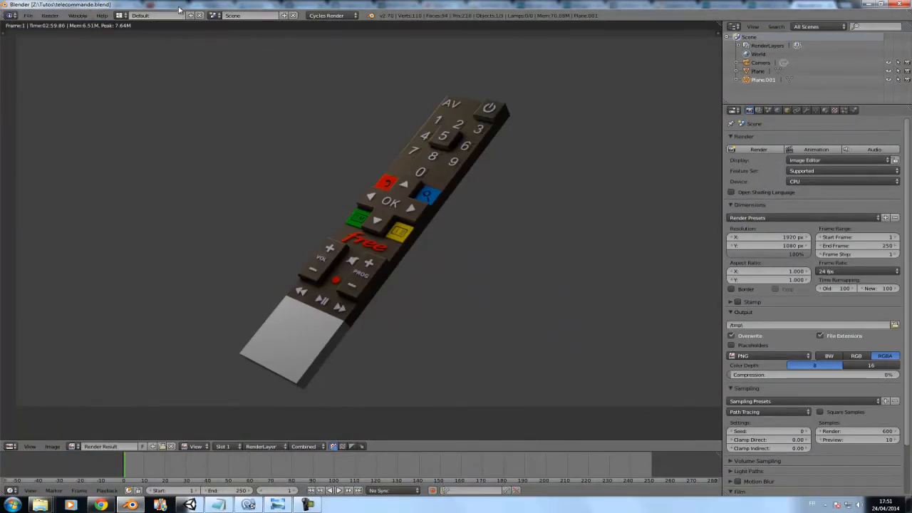
pyautogui.press('Escape')
pyautogui.press('z')
pyautogui.moveTo(295, 202)
pyautogui.mouseDown(button='middle')
pyautogui.moveTo(452, 177)
pyautogui.moveTo(345, 192)
pyautogui.moveTo(287, 71)
pyautogui.mouseUp(button='middle')
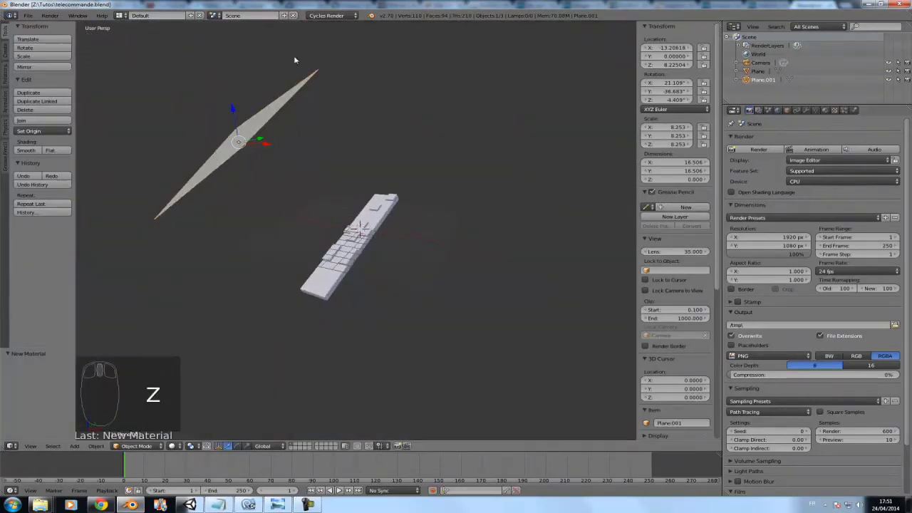
pyautogui.moveTo(437, 138); pyautogui.dragTo(351, 128, button='middle')
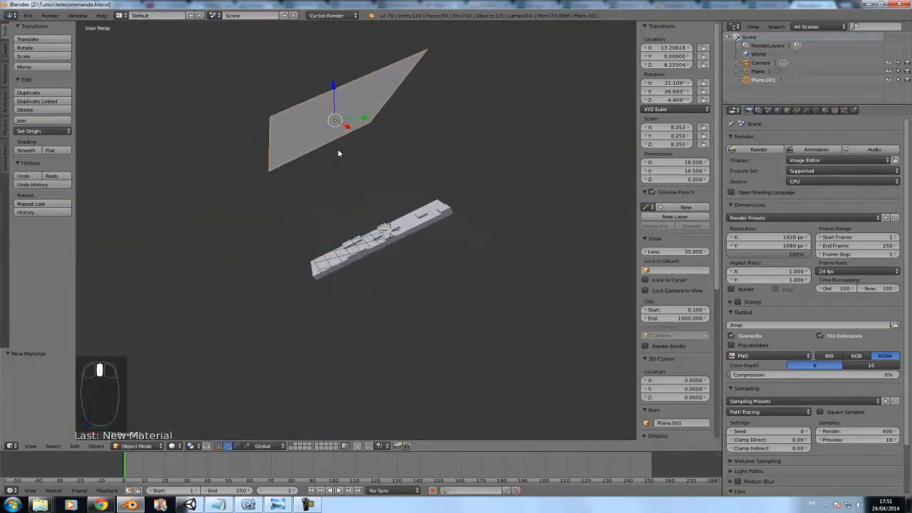
pyautogui.moveTo(234, 261); pyautogui.dragTo(271, 258, button='middle')
pyautogui.rightClick(382, 218)
pyautogui.press('Tab')
pyautogui.press('Tab')
pyautogui.press('Tab')
pyautogui.moveTo(330, 265); pyautogui.dragTo(144, 168, button='middle')
# Start a new file from the default start-up scene.
pyautogui.click(28, 15)
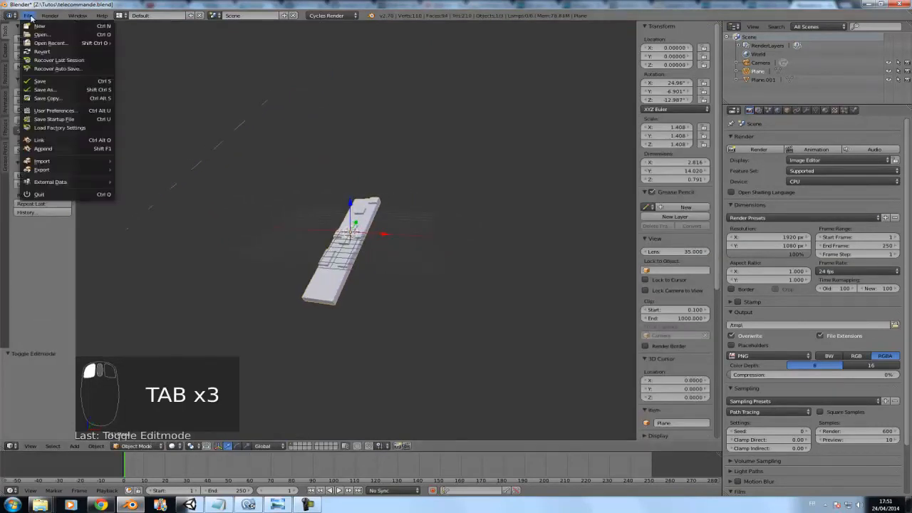
pyautogui.click(34, 26)
pyautogui.click(52, 34)
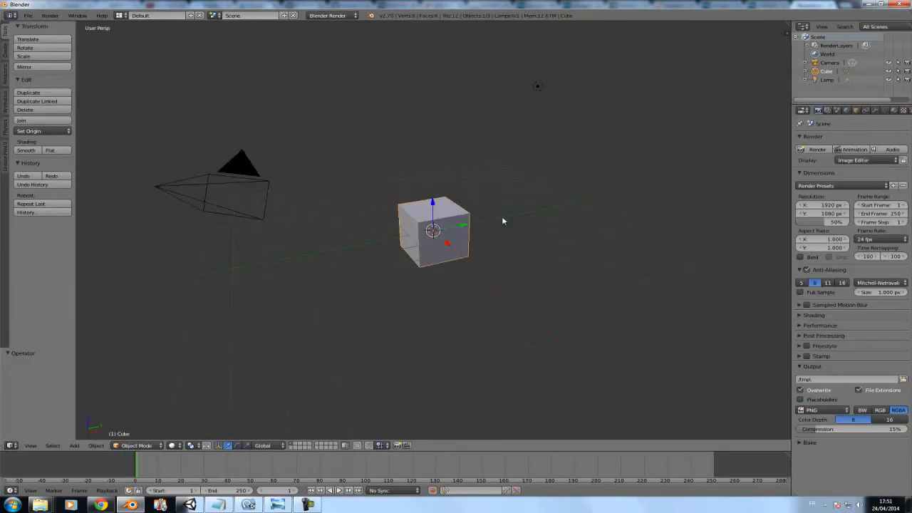
# Delete the default cube and lamp and set the render engine to Cycles Render.
pyautogui.press('KP_7')
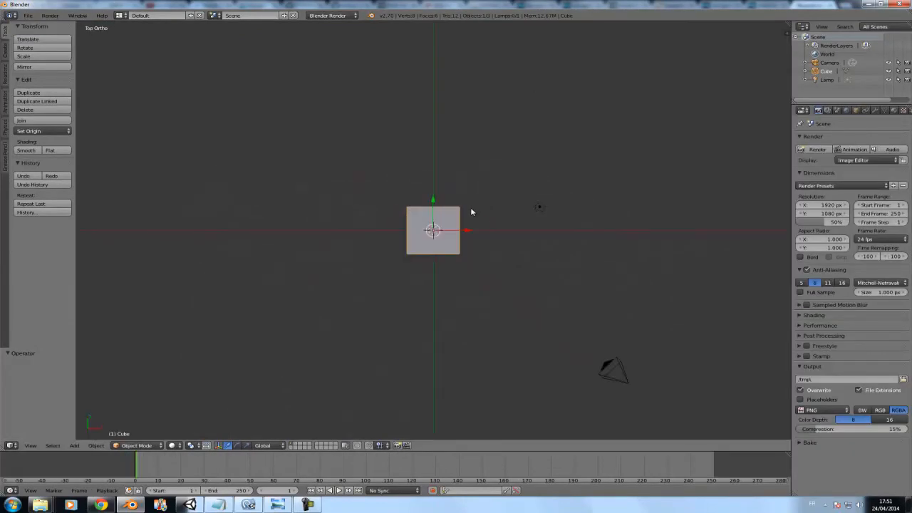
pyautogui.rightClick(521, 212)
pyautogui.press('x')
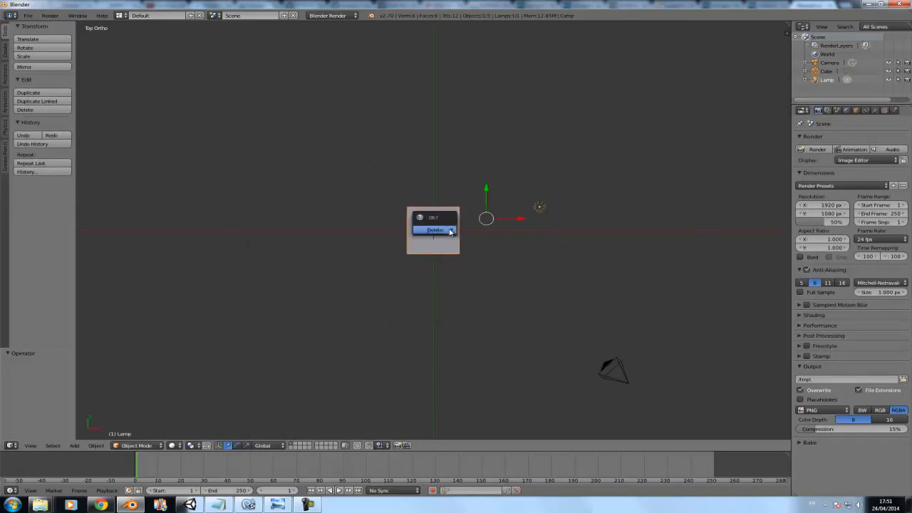
pyautogui.click(450, 232)
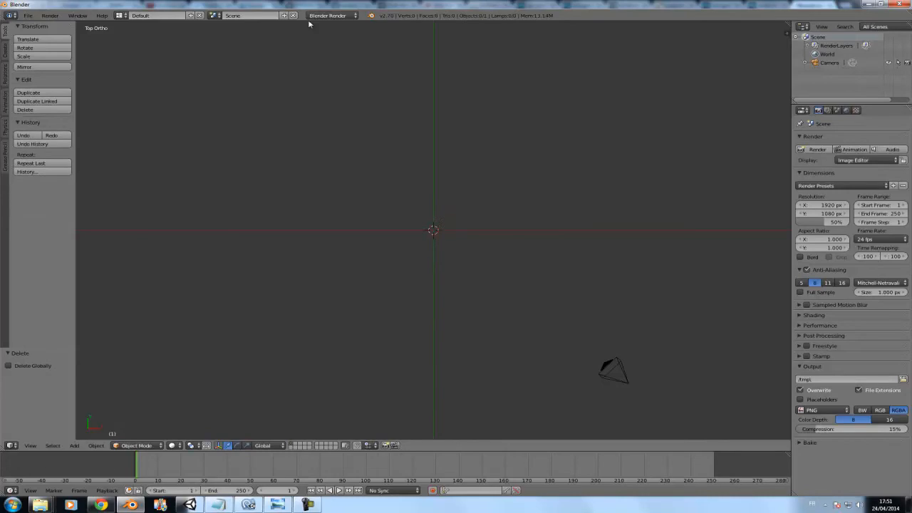
pyautogui.click(332, 15)
pyautogui.click(327, 48)
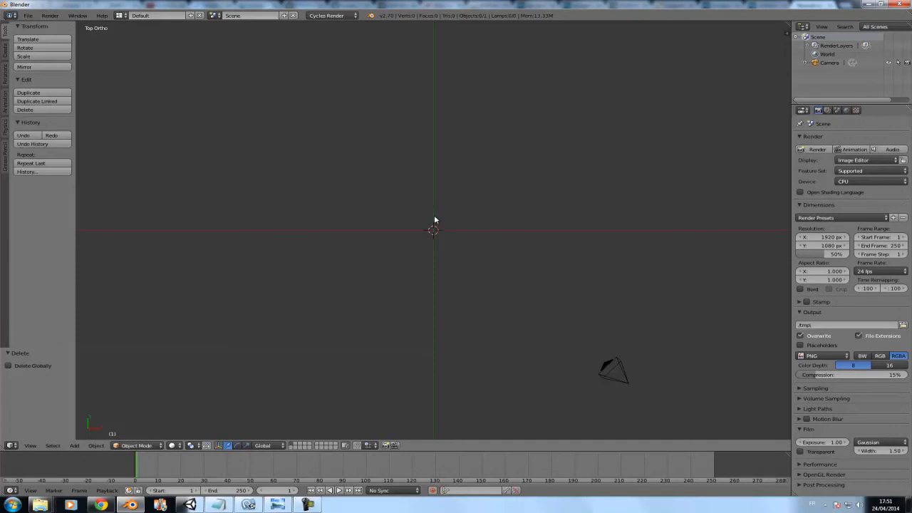
# Switch to Chrome, search Google Images for "telecommande free" and open the front-view picture of the Freebox remote.
pyautogui.click(101, 506)
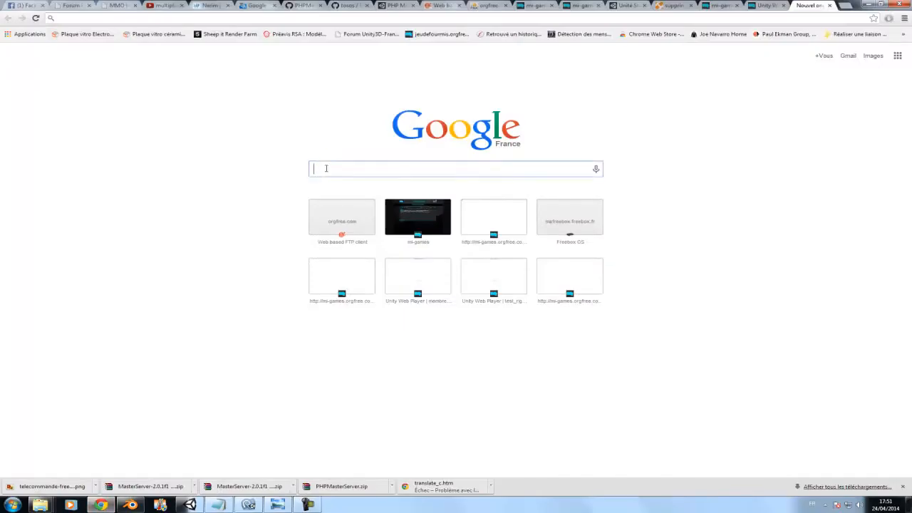
pyautogui.write('telecomman')
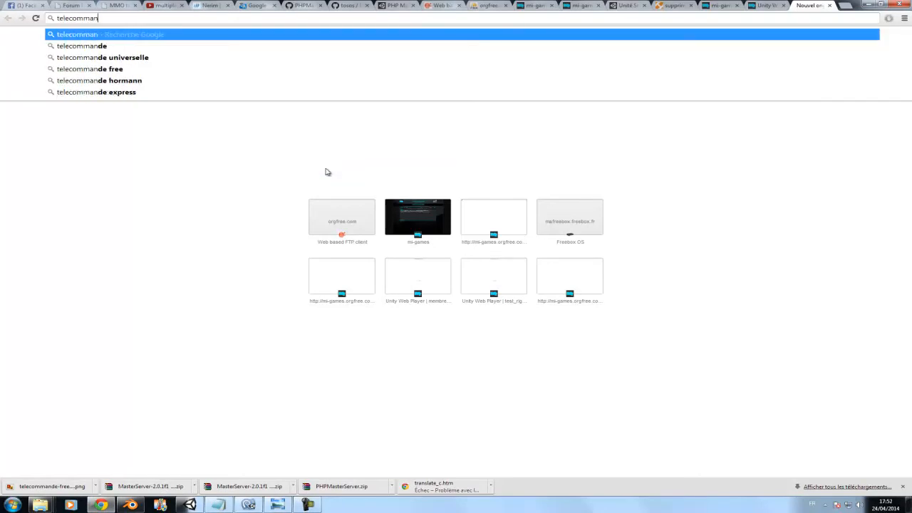
pyautogui.write('de free')
pyautogui.press('Return')
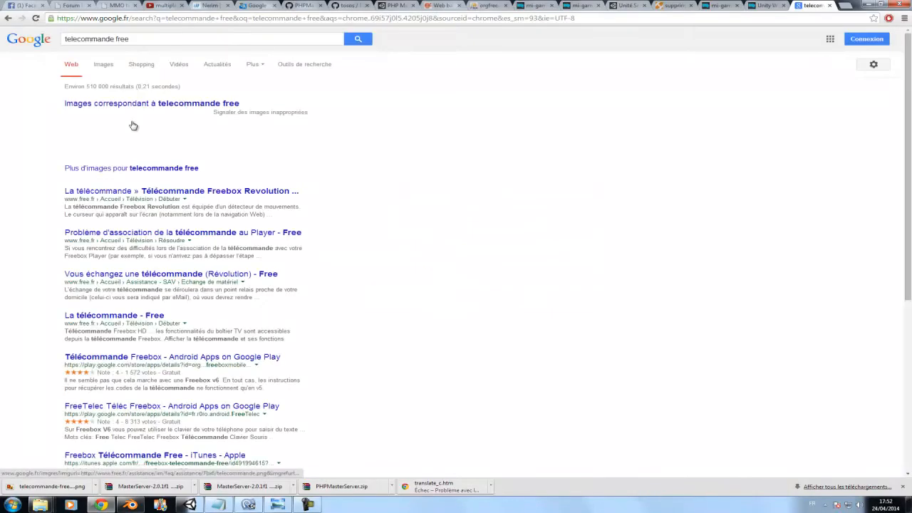
pyautogui.click(105, 67)
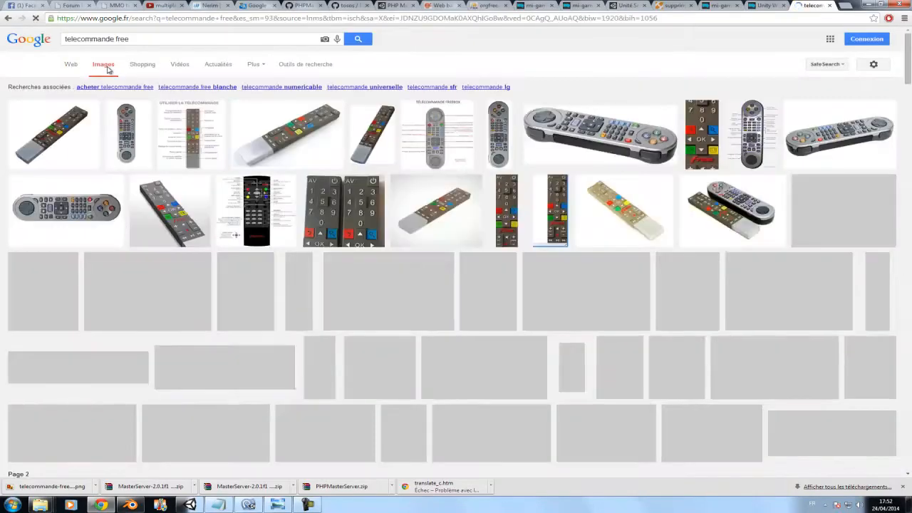
pyautogui.click(696, 140)
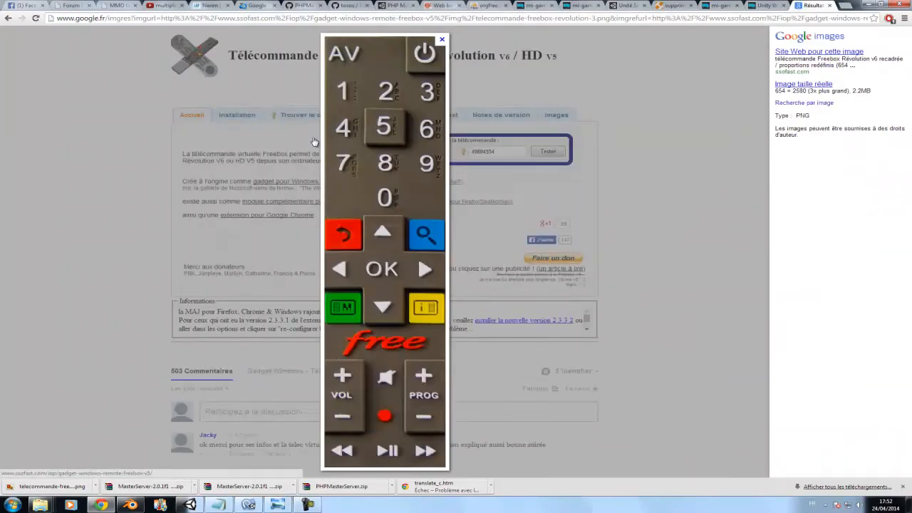
pyautogui.click(162, 18)
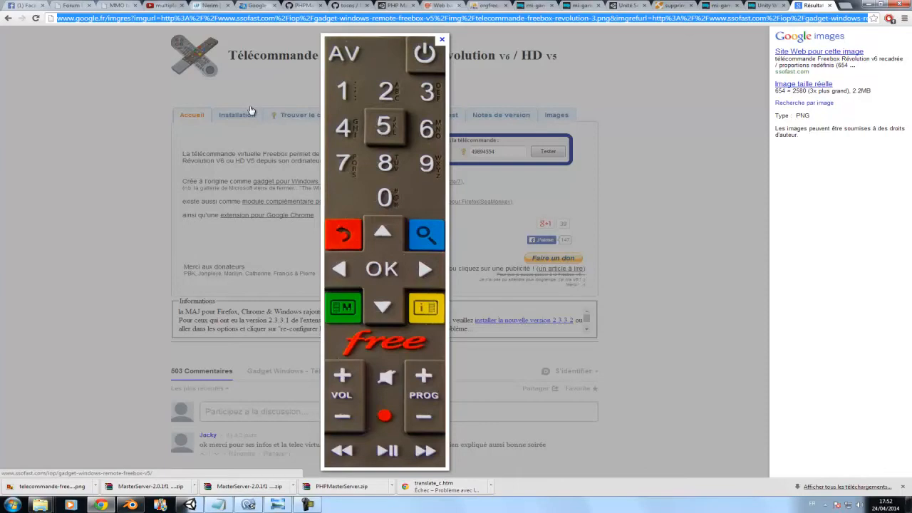
pyautogui.rightClick(364, 166)
pyautogui.click(383, 172)
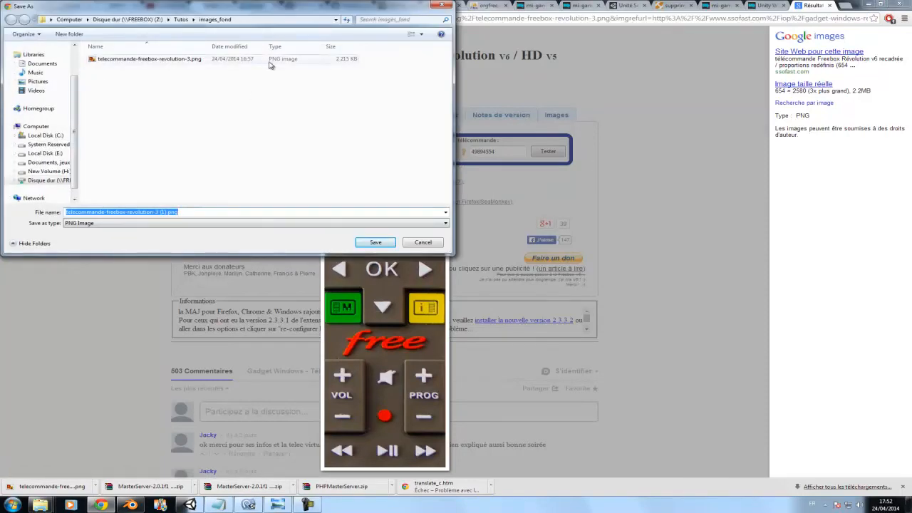
pyautogui.click(425, 244)
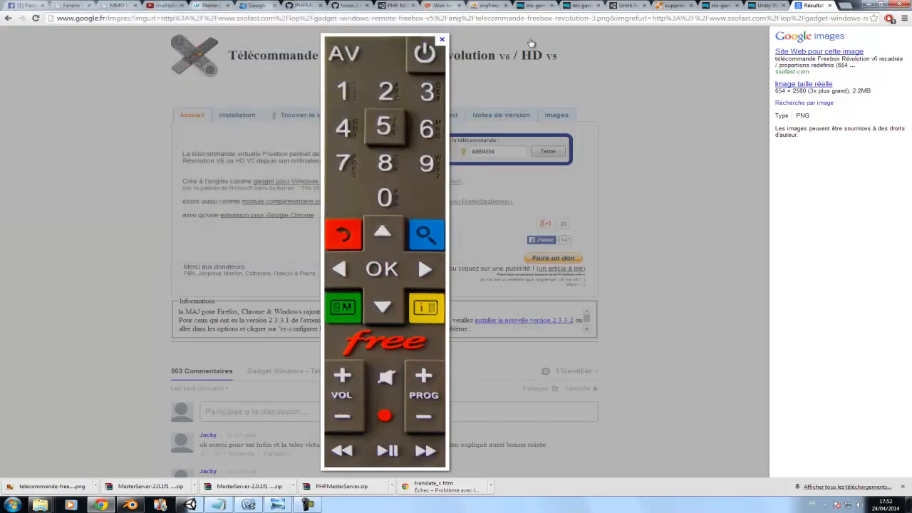
# Switch to Blender and load telecommande-freebox-revolution-3.png from Z:\Tutos\images_fond as a background image in the 3D view.
pyautogui.click(130, 505)
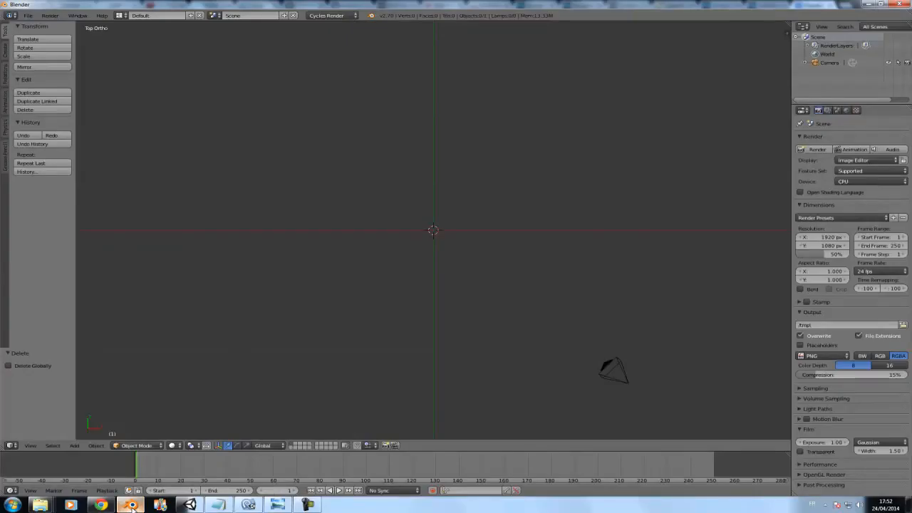
pyautogui.press('n')
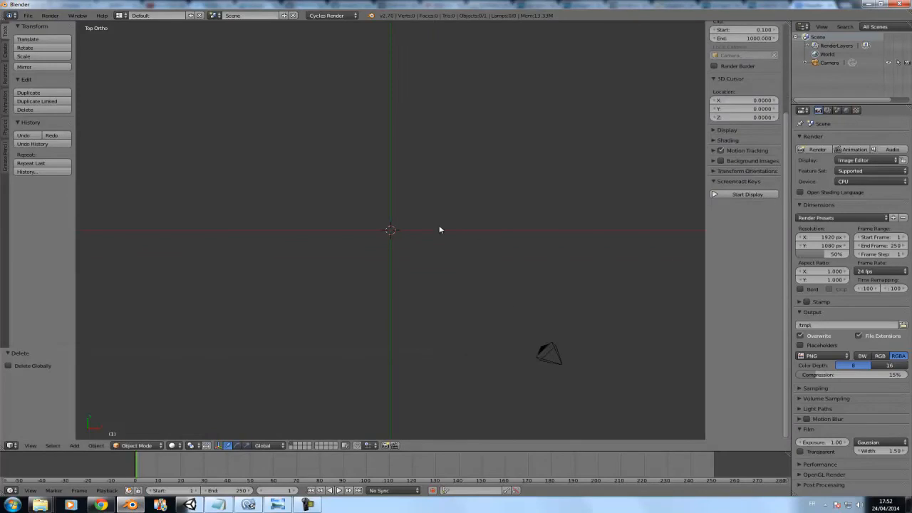
pyautogui.click(713, 160)
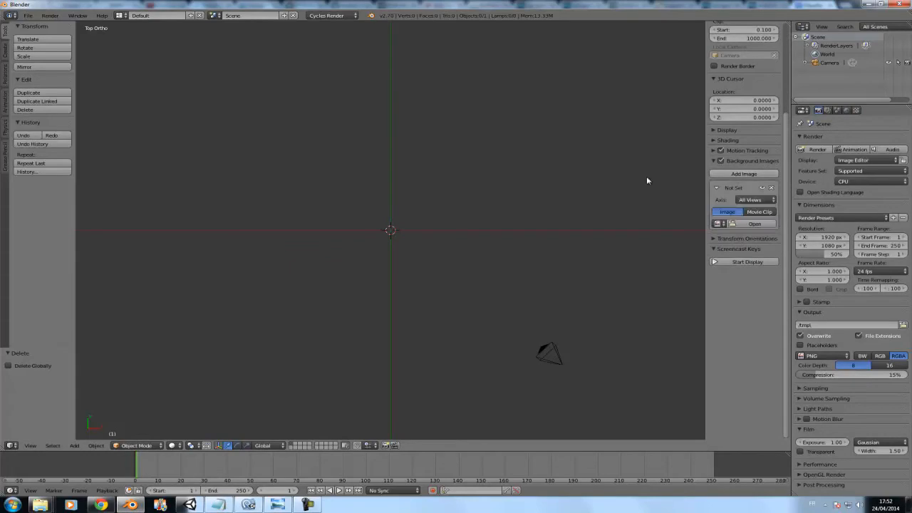
pyautogui.click(727, 223)
pyautogui.click(15, 114)
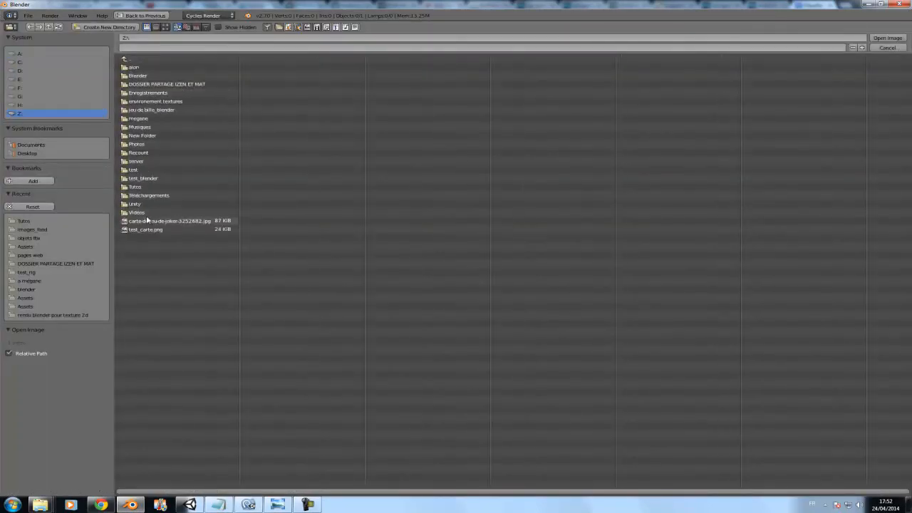
pyautogui.click(143, 186)
pyautogui.click(140, 67)
pyautogui.click(158, 76)
pyautogui.press('Return')
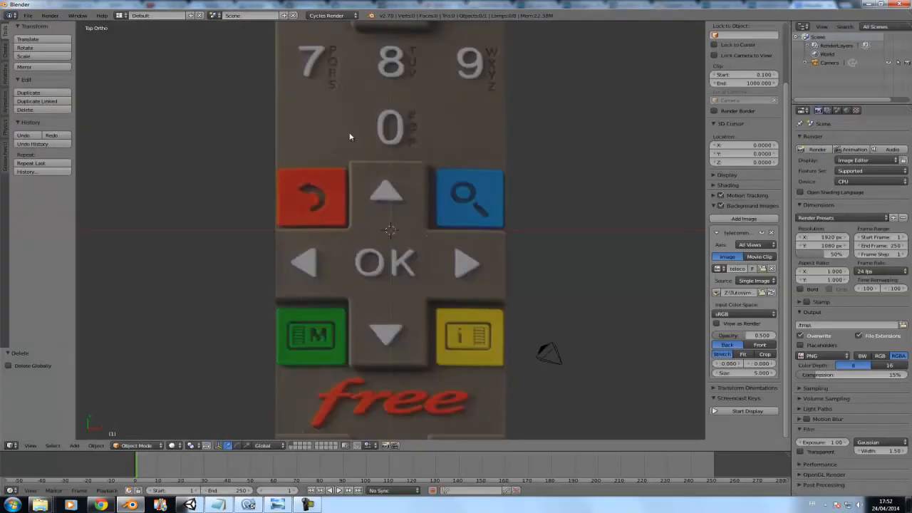
# Check how the background image displays in the orthographic top view compared with angled and perspective views.
pyautogui.scroll(-3, 390, 192)
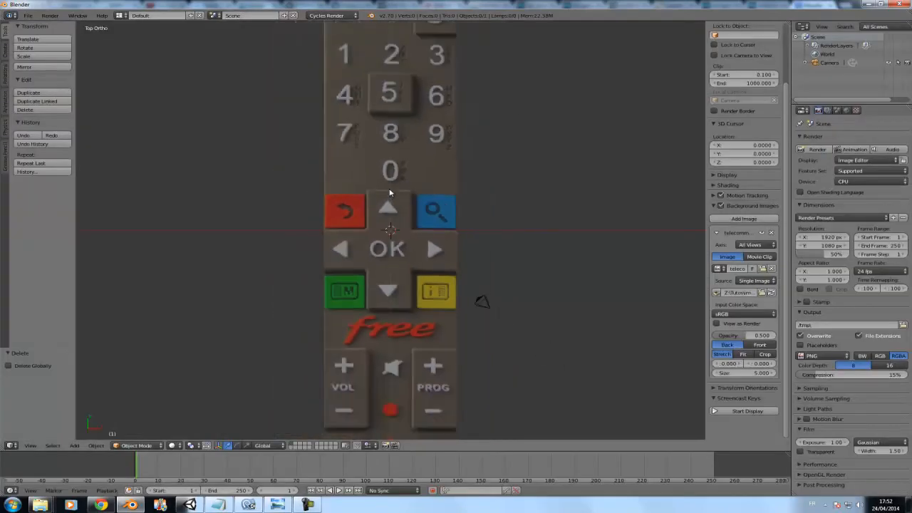
pyautogui.scroll(-2, 405, 156)
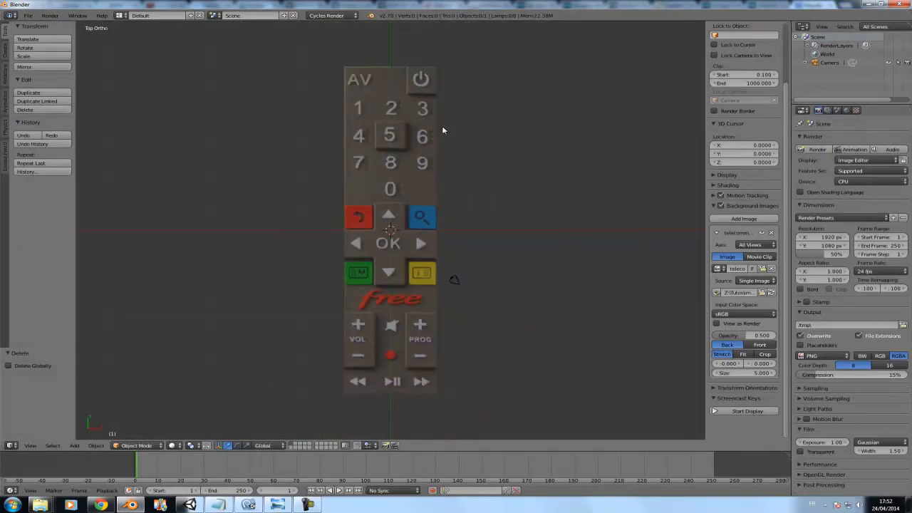
pyautogui.moveTo(442, 130); pyautogui.dragTo(81, 55, button='middle')
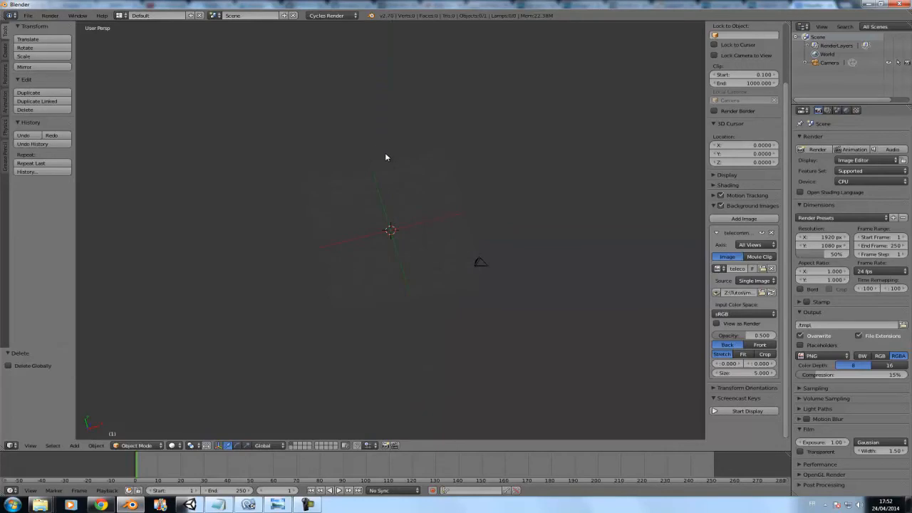
pyautogui.press('KP_7')
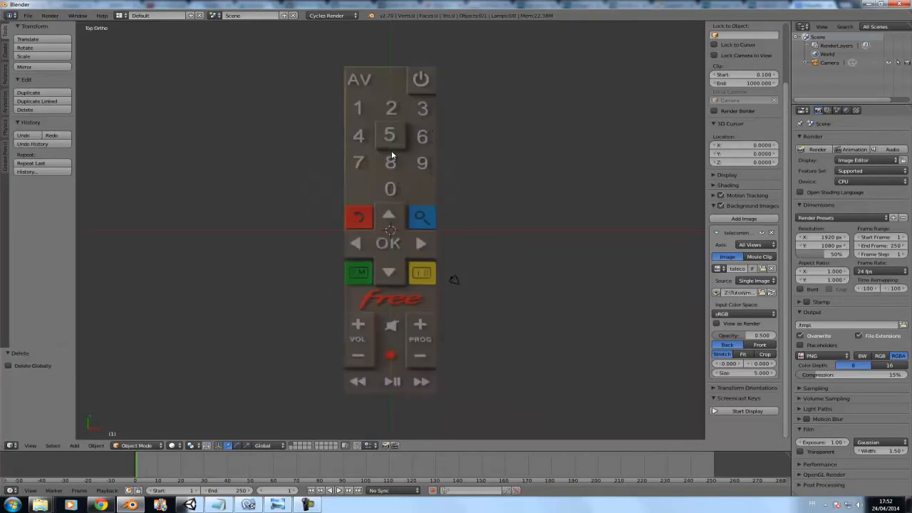
pyautogui.press('KP_5')
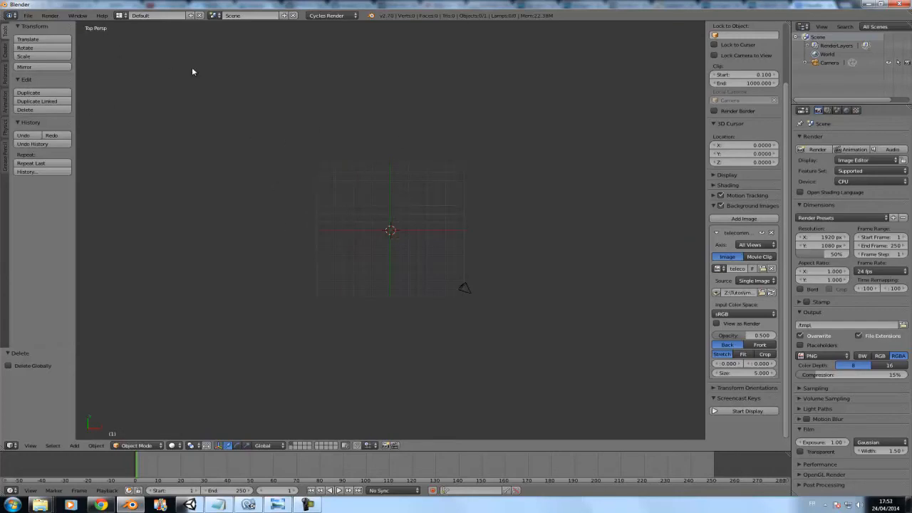
pyautogui.press('KP_5')
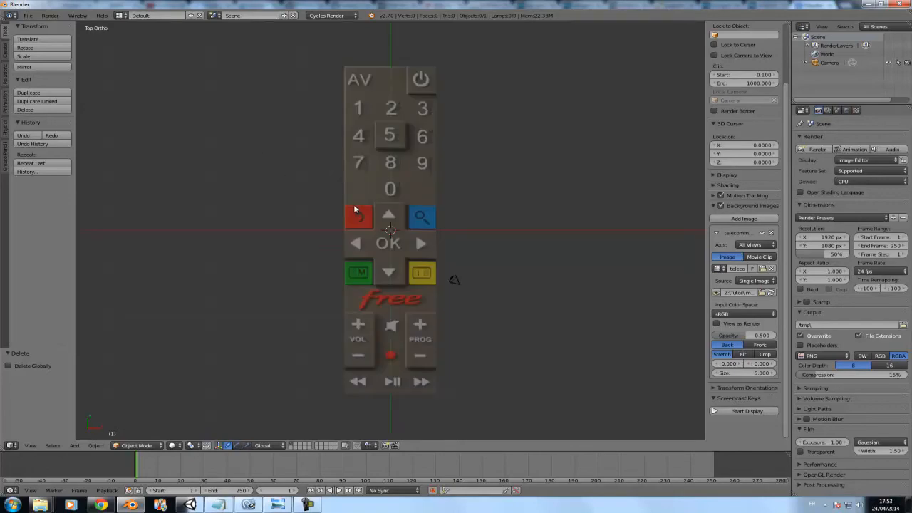
# Start the Screencast Keys display and enlarge its text size to 106 and mouse icon size to 135.
pyautogui.click(714, 206)
pyautogui.click(746, 239)
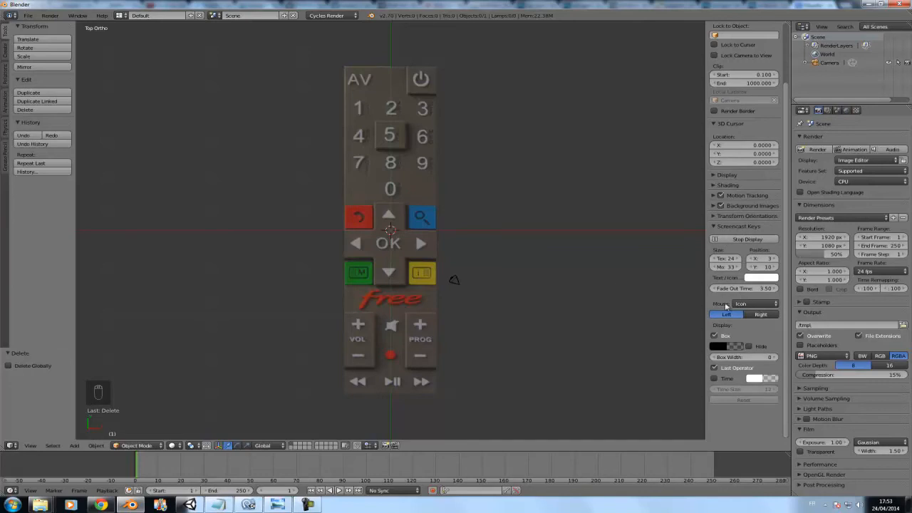
pyautogui.moveTo(721, 260); pyautogui.dragTo(745, 261)
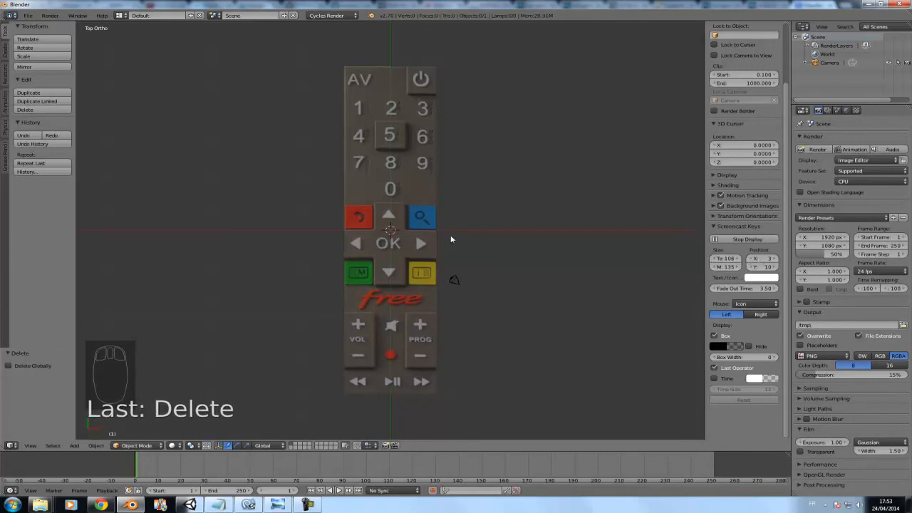
# Add a plane mesh at the scene's centre, over the remote reference image.
pyautogui.hotkey('shift', 'a')
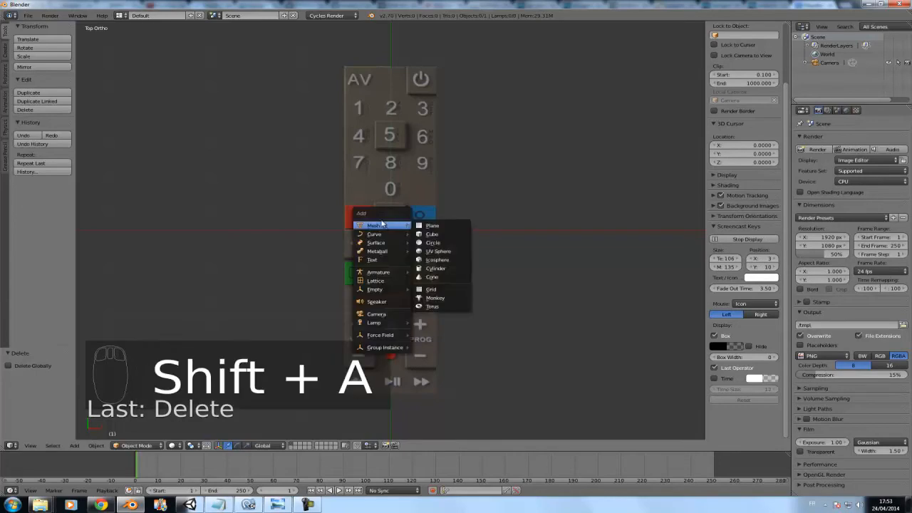
pyautogui.moveTo(399, 225)
pyautogui.click(432, 226)
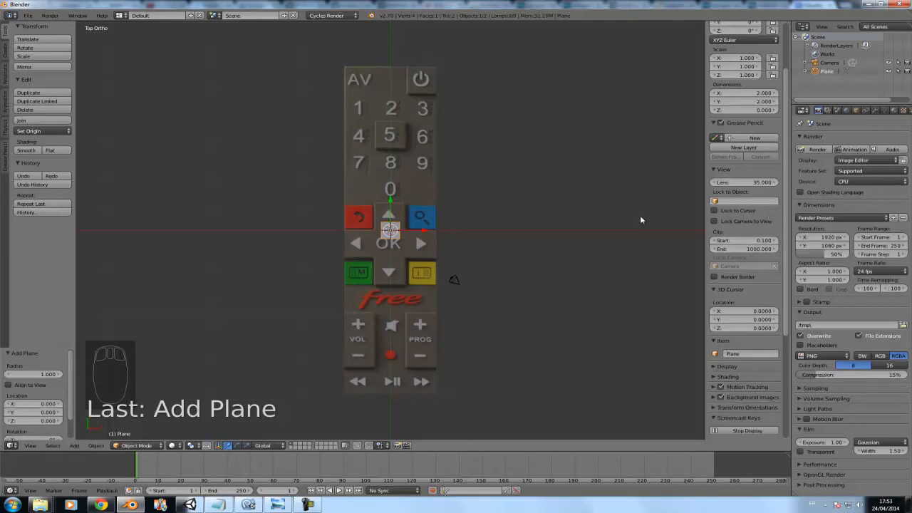
# Reduce the Screencast Keys text size to 71.
pyautogui.scroll(-3, 746, 300)
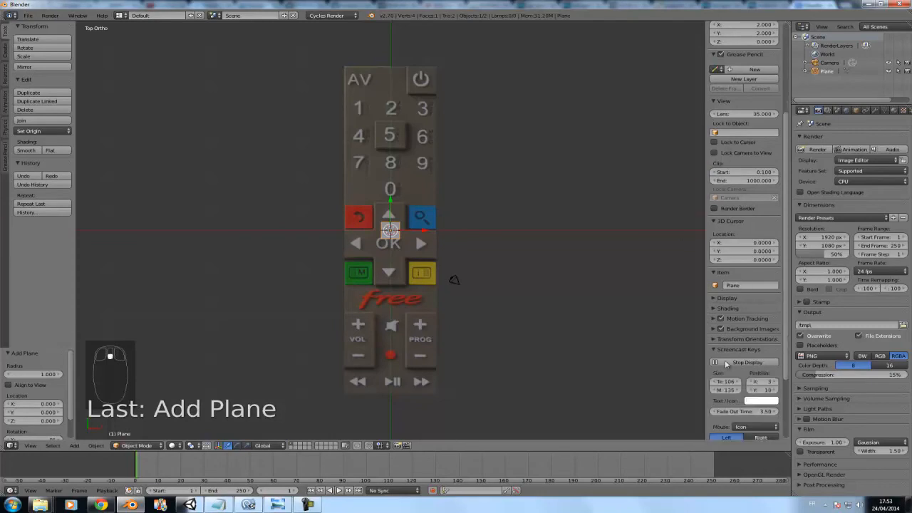
pyautogui.click(723, 382)
pyautogui.moveTo(723, 382); pyautogui.dragTo(702, 382)
# Scale the plane uniformly by about 4.94 to match the remote's width and display it in wireframe.
pyautogui.scroll(4, 392, 223)
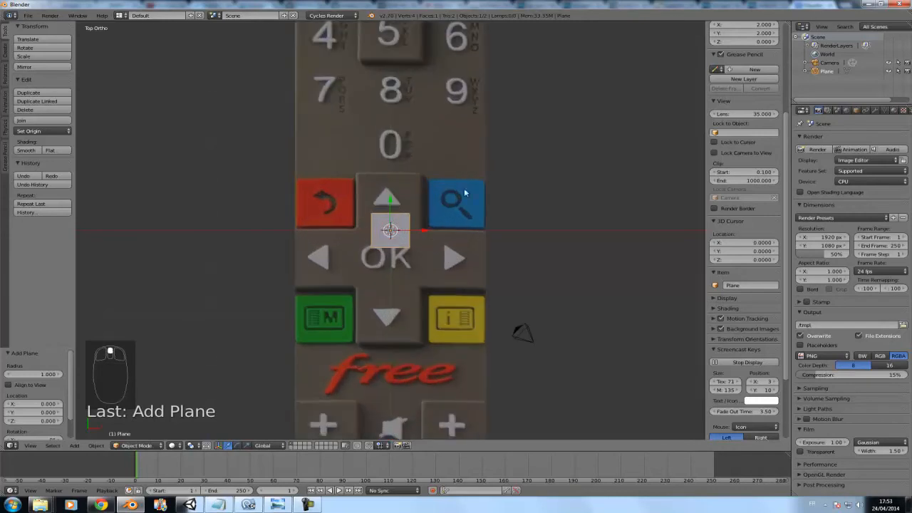
pyautogui.scroll(2, 456, 221)
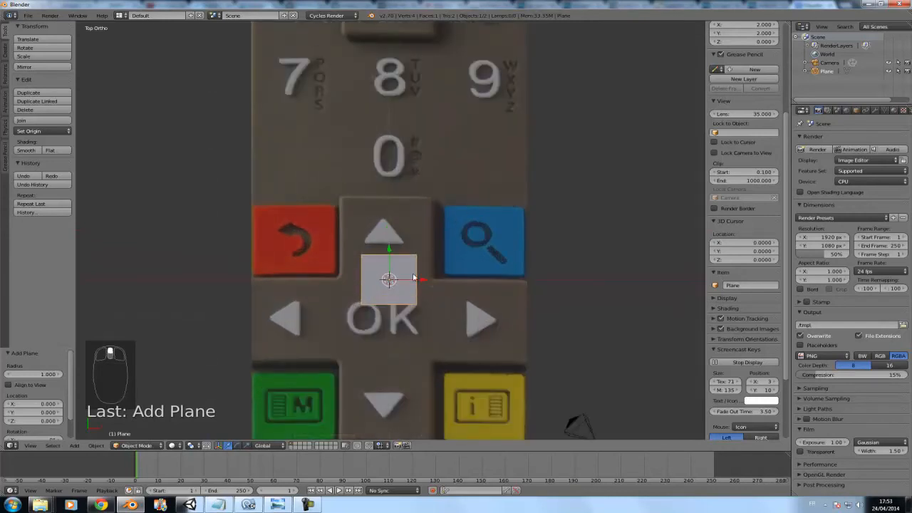
pyautogui.press('s')
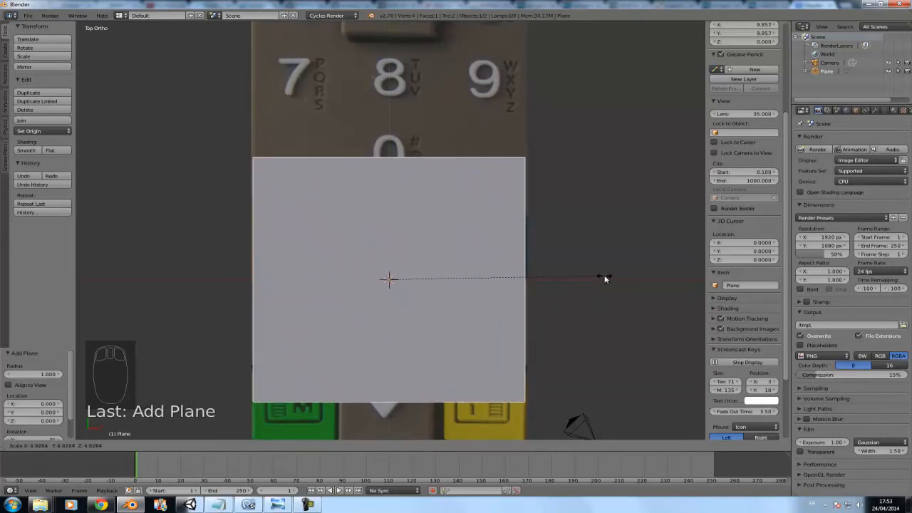
pyautogui.click(605, 279)
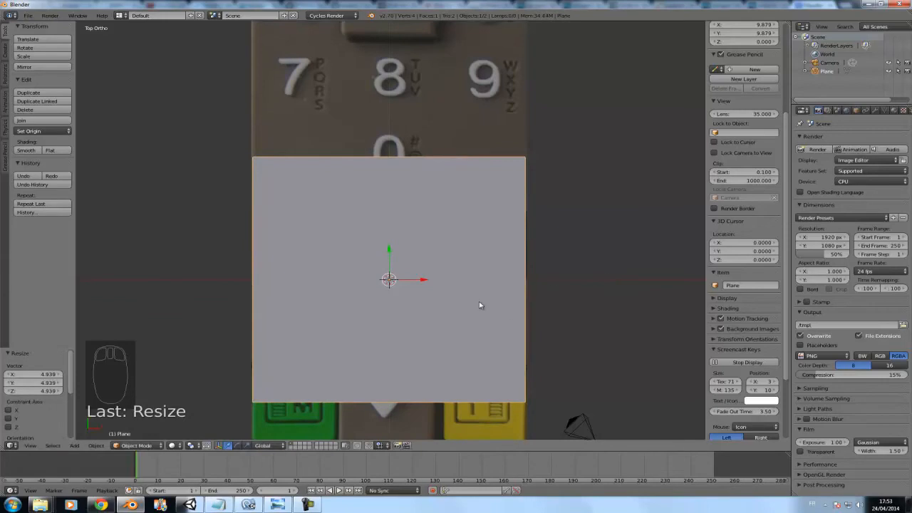
pyautogui.press('z')
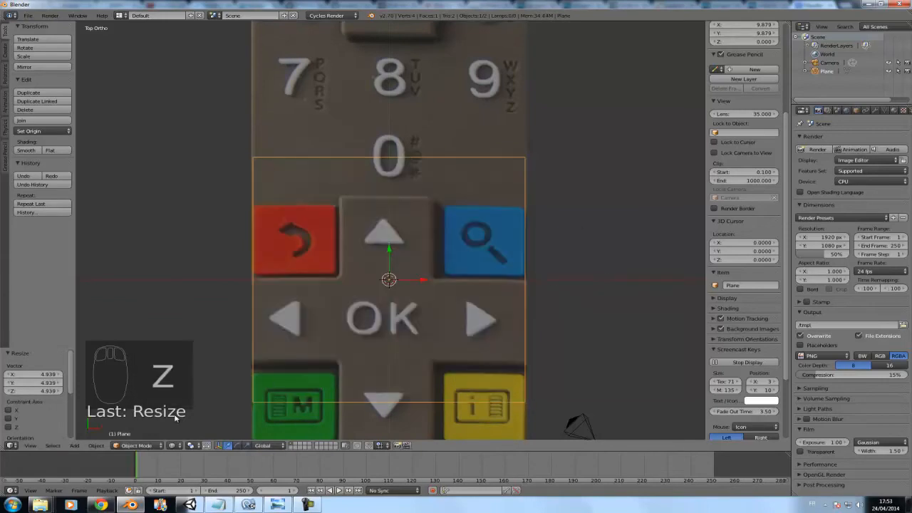
pyautogui.click(177, 445)
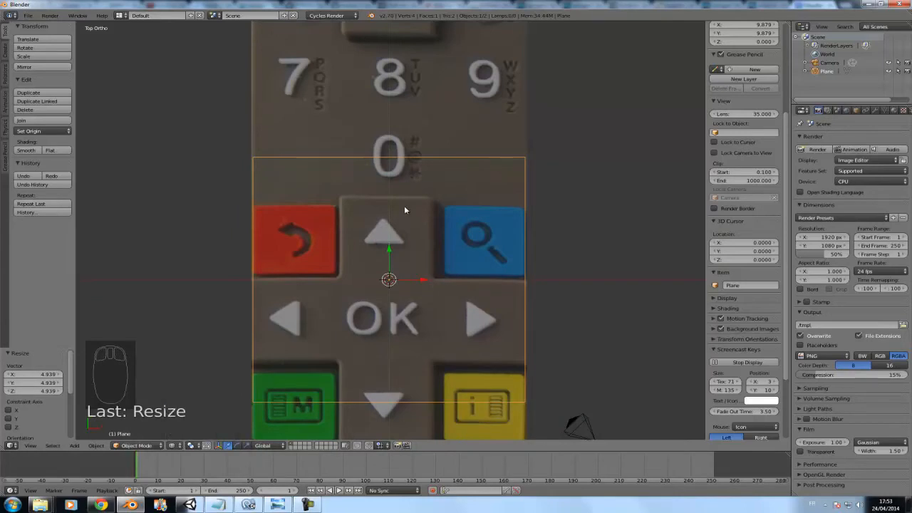
# In Edit Mode with edge selection, move the plane's upper edge along Y to the remote's top border.
pyautogui.press('Tab')
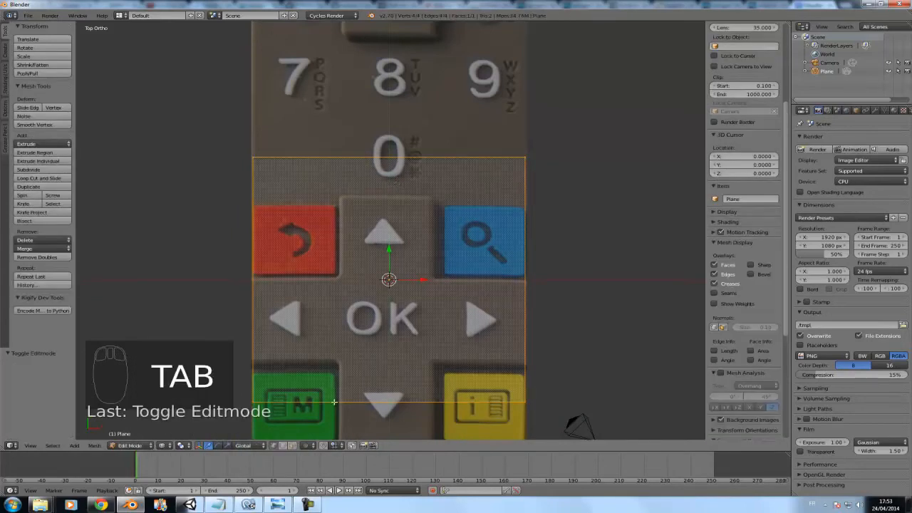
pyautogui.click(291, 446)
pyautogui.click(282, 446)
pyautogui.rightClick(389, 156)
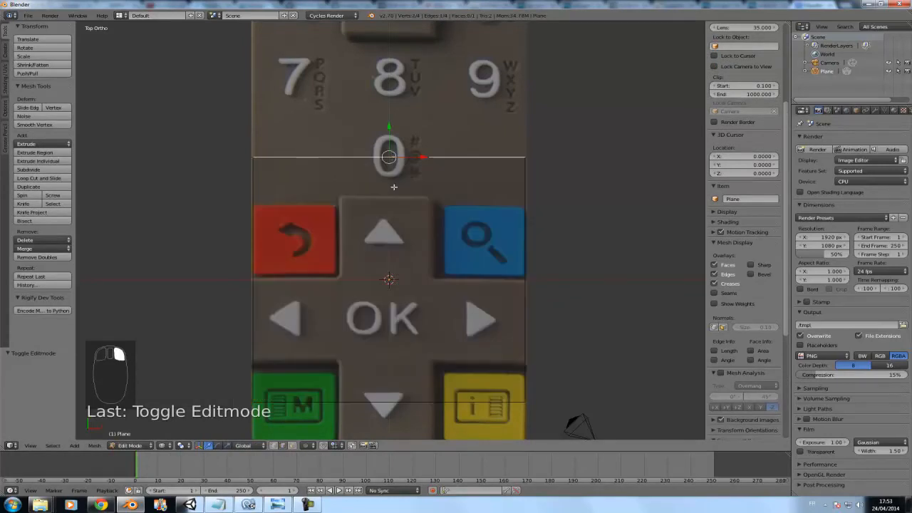
pyautogui.scroll(-2, 399, 236)
pyautogui.moveTo(383, 202); pyautogui.dragTo(392, 52)
pyautogui.keyDown('shift'); pyautogui.moveTo(505, 116); pyautogui.dragTo(471, 283, button='middle'); pyautogui.keyUp('shift')
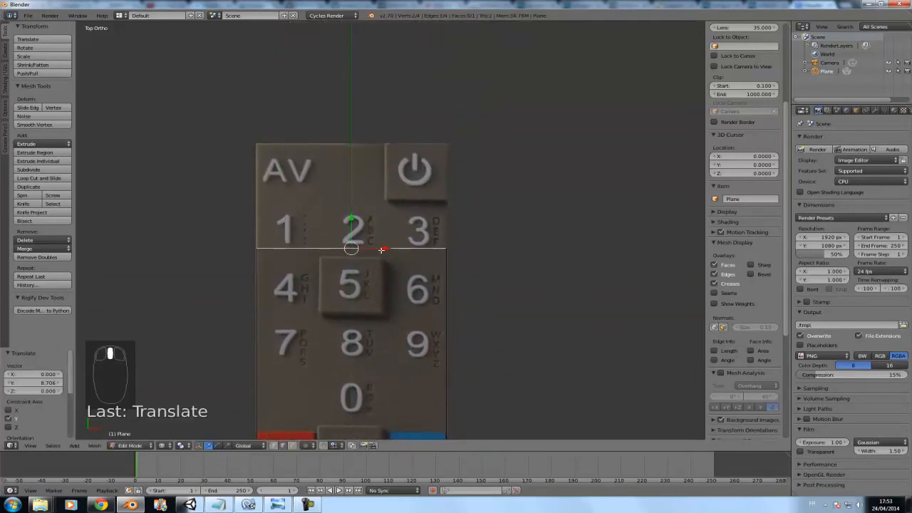
pyautogui.moveTo(350, 221); pyautogui.dragTo(360, 113)
# Move the plane's lower edge along Y to the remote's bottom border, below the playback keys.
pyautogui.keyDown('shift'); pyautogui.moveTo(416, 348); pyautogui.dragTo(425, 134, button='middle'); pyautogui.keyUp('shift')
pyautogui.scroll(-2, 419, 248)
pyautogui.keyDown('shift'); pyautogui.moveTo(435, 289); pyautogui.dragTo(442, 206, button='middle'); pyautogui.keyUp('shift')
pyautogui.rightClick(403, 201)
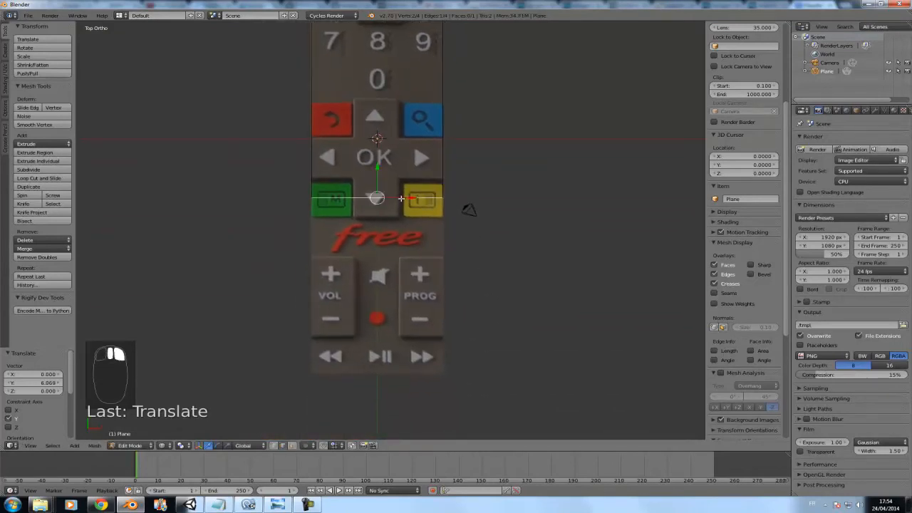
pyautogui.moveTo(377, 169); pyautogui.dragTo(370, 356)
pyautogui.scroll(3, 420, 382)
pyautogui.keyDown('shift'); pyautogui.moveTo(419, 382); pyautogui.dragTo(421, 206, button='middle'); pyautogui.keyUp('shift')
pyautogui.moveTo(341, 298)
pyautogui.mouseDown()
pyautogui.moveTo(343, 289)
pyautogui.moveTo(344, 304)
pyautogui.mouseUp()
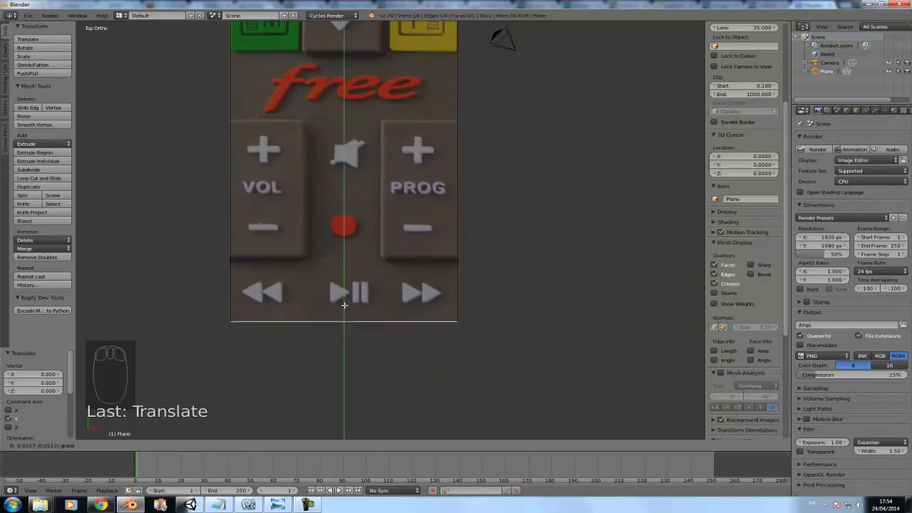
# Add nine evenly spaced horizontal loop cuts across the plane without sliding them.
pyautogui.scroll(-6, 486, 168)
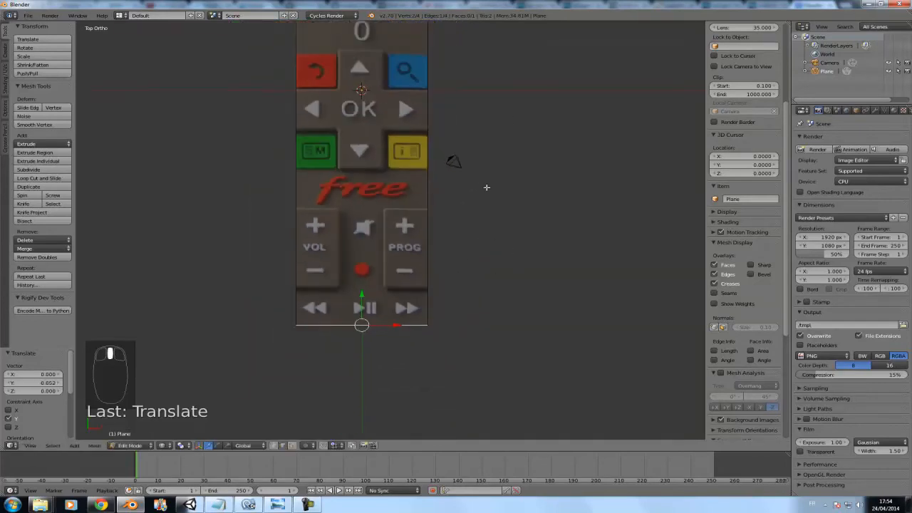
pyautogui.keyDown('shift'); pyautogui.moveTo(489, 124); pyautogui.dragTo(472, 222, button='middle'); pyautogui.keyUp('shift')
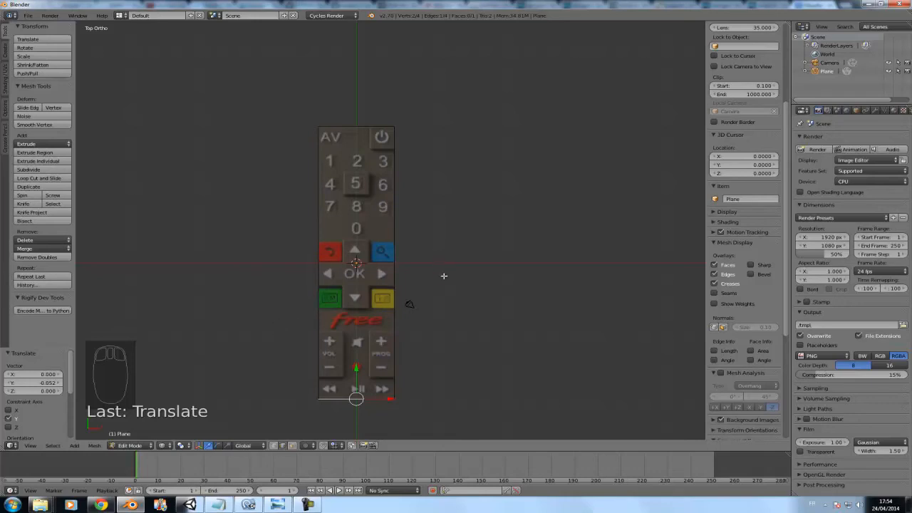
pyautogui.keyDown('shift'); pyautogui.moveTo(433, 282); pyautogui.dragTo(438, 255, button='middle'); pyautogui.keyUp('shift')
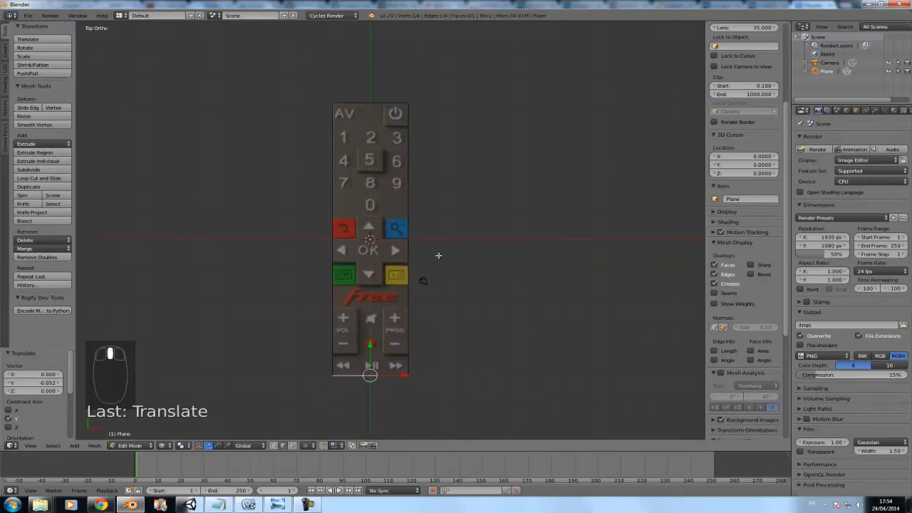
pyautogui.keyDown('shift'); pyautogui.moveTo(441, 191); pyautogui.dragTo(453, 226, button='middle'); pyautogui.keyUp('shift')
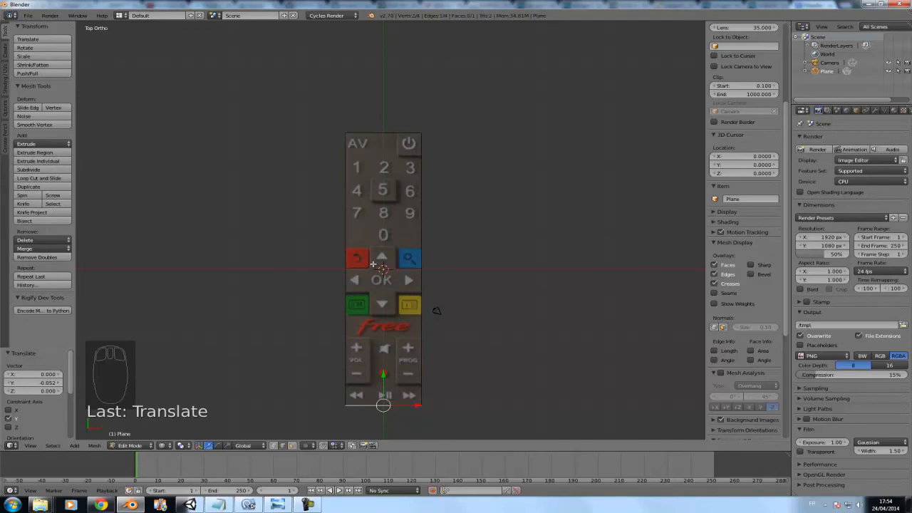
pyautogui.hotkey('ctrl', 'r')
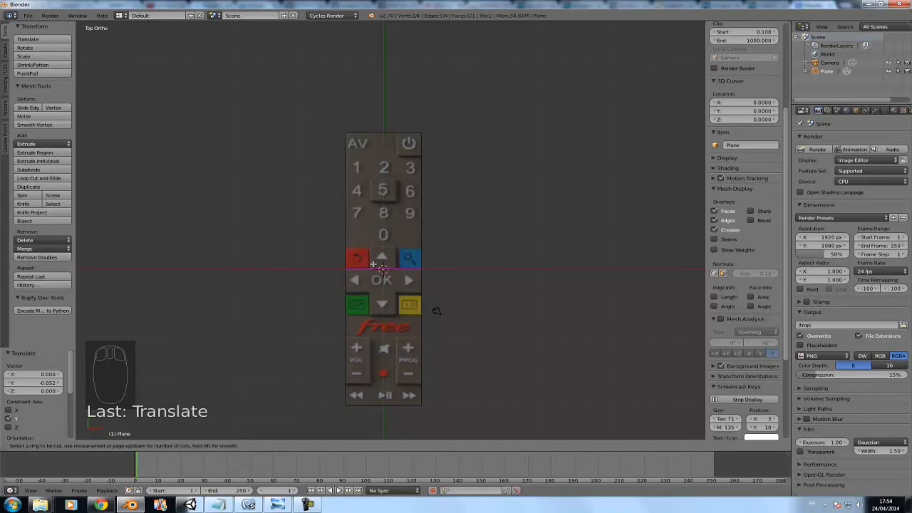
pyautogui.scroll(1, 373, 265)
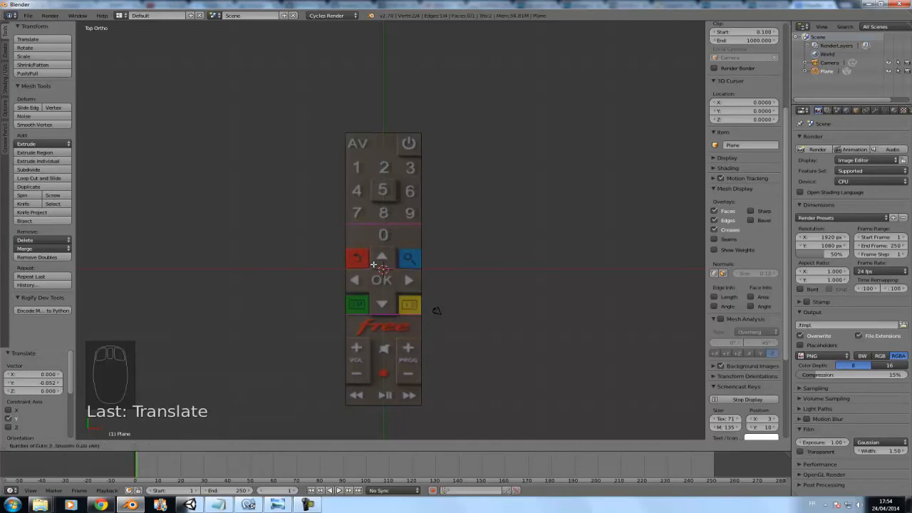
pyautogui.scroll(4, 373, 265)
pyautogui.scroll(-2, 373, 264)
pyautogui.scroll(-1, 374, 264)
pyautogui.scroll(3, 373, 264)
pyautogui.scroll(-2, 373, 264)
pyautogui.scroll(5, 374, 264)
pyautogui.scroll(1, 373, 265)
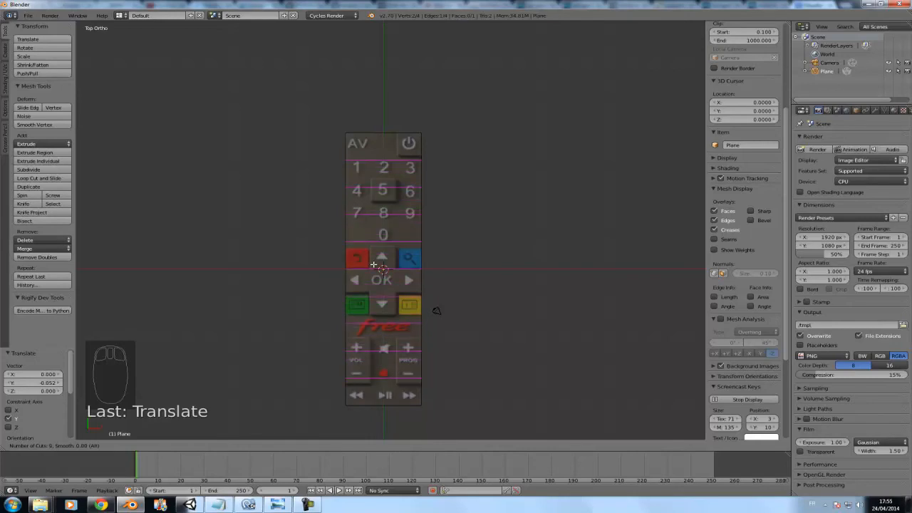
pyautogui.click(373, 264)
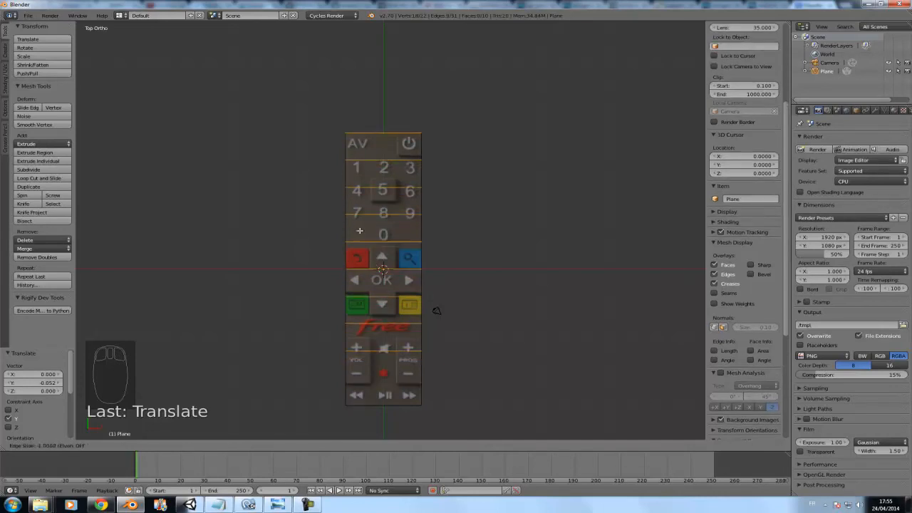
pyautogui.click(346, 266)
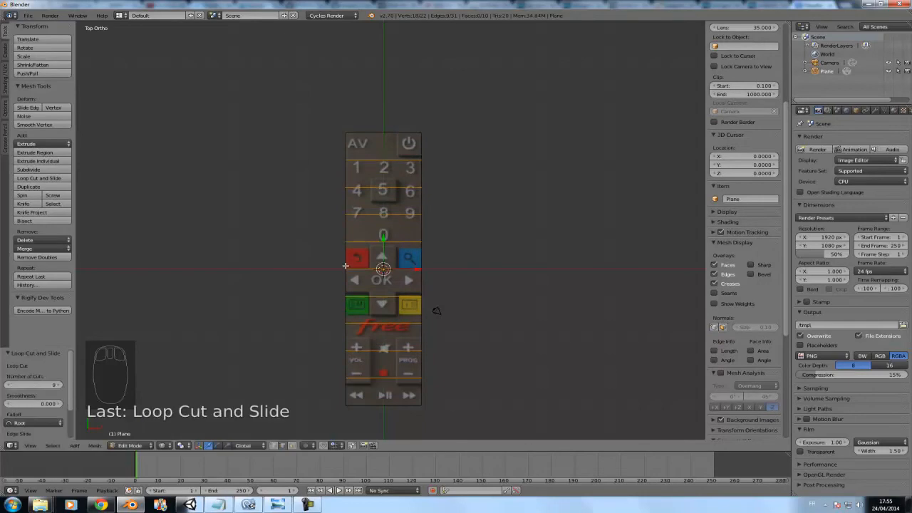
# Move the top three horizontal cuts along Y to the boundaries below the AV, 1-2-3 and 4-5-6 rows.
pyautogui.keyDown('shift'); pyautogui.moveTo(419, 185); pyautogui.dragTo(449, 240, button='middle'); pyautogui.keyUp('shift')
pyautogui.scroll(3, 451, 240)
pyautogui.keyDown('shift'); pyautogui.moveTo(523, 235); pyautogui.dragTo(478, 266, button='middle'); pyautogui.keyUp('shift')
pyautogui.rightClick(379, 236)
pyautogui.moveTo(380, 205); pyautogui.dragTo(384, 184)
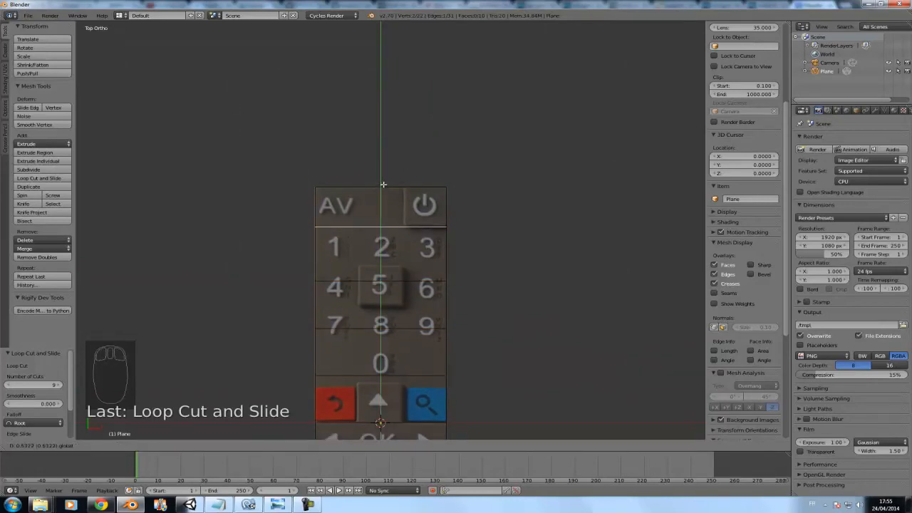
pyautogui.rightClick(371, 280)
pyautogui.moveTo(382, 253)
pyautogui.mouseDown()
pyautogui.moveTo(382, 233)
pyautogui.moveTo(381, 261)
pyautogui.mouseUp()
pyautogui.rightClick(377, 327)
pyautogui.moveTo(380, 300); pyautogui.dragTo(439, 64)
# Align the horizontal cuts around the arrow pad with the upper and lower borders of the coloured buttons.
pyautogui.keyDown('shift'); pyautogui.moveTo(475, 368); pyautogui.dragTo(445, 203, button='middle'); pyautogui.keyUp('shift')
pyautogui.keyDown('shift'); pyautogui.moveTo(361, 214); pyautogui.dragTo(361, 214, button='middle'); pyautogui.keyUp('shift')
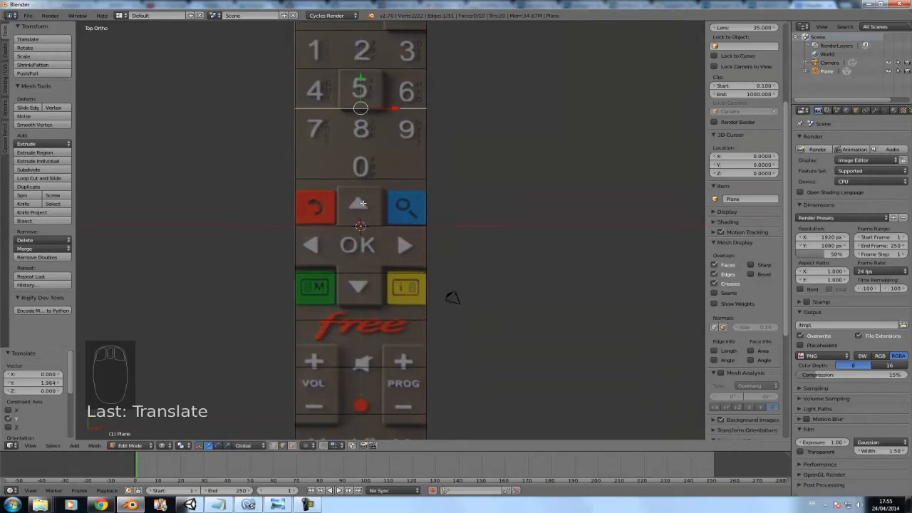
pyautogui.rightClick(362, 179)
pyautogui.moveTo(360, 155); pyautogui.dragTo(362, 195)
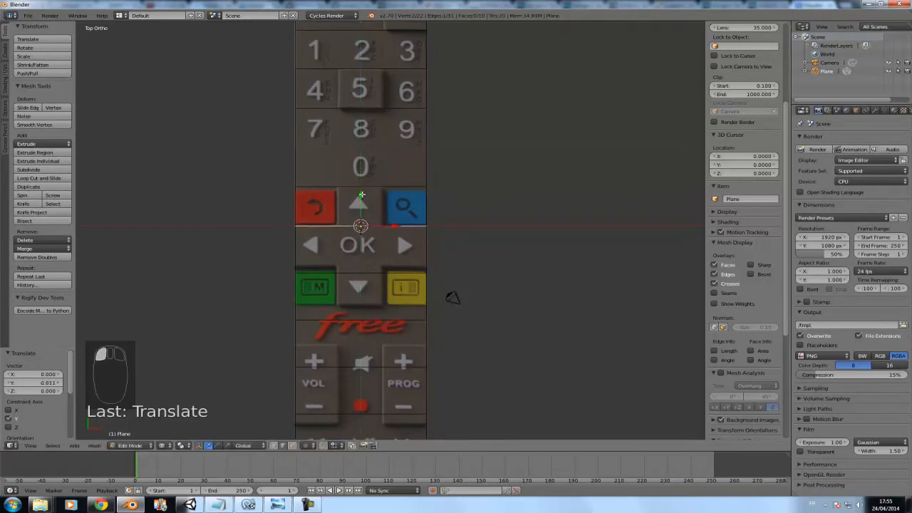
pyautogui.rightClick(348, 272)
pyautogui.moveTo(365, 242); pyautogui.dragTo(366, 232)
pyautogui.rightClick(346, 317)
pyautogui.moveTo(361, 291); pyautogui.dragTo(367, 263)
# Move the last two horizontal cuts along Y to the top and bottom borders of the VOL and PROG buttons.
pyautogui.keyDown('shift'); pyautogui.moveTo(408, 363); pyautogui.dragTo(407, 236, button='middle'); pyautogui.keyUp('shift')
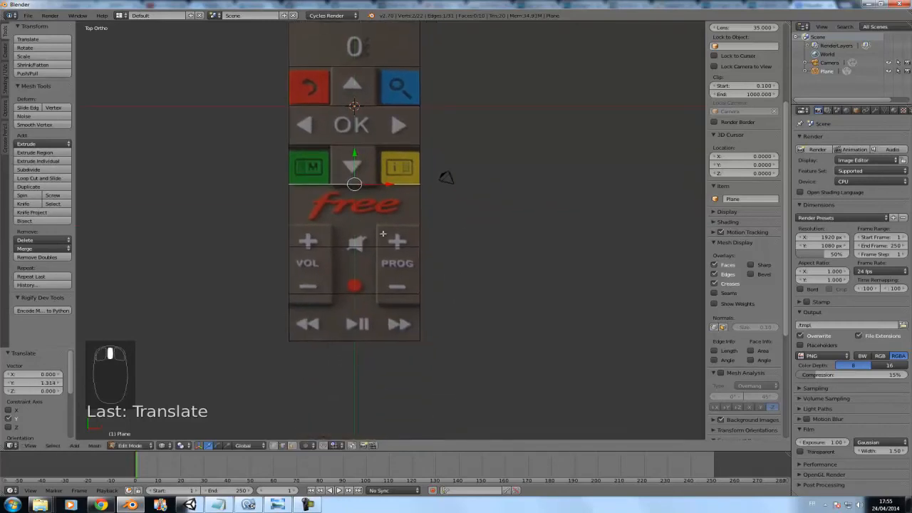
pyautogui.rightClick(354, 247)
pyautogui.moveTo(356, 214); pyautogui.dragTo(357, 193)
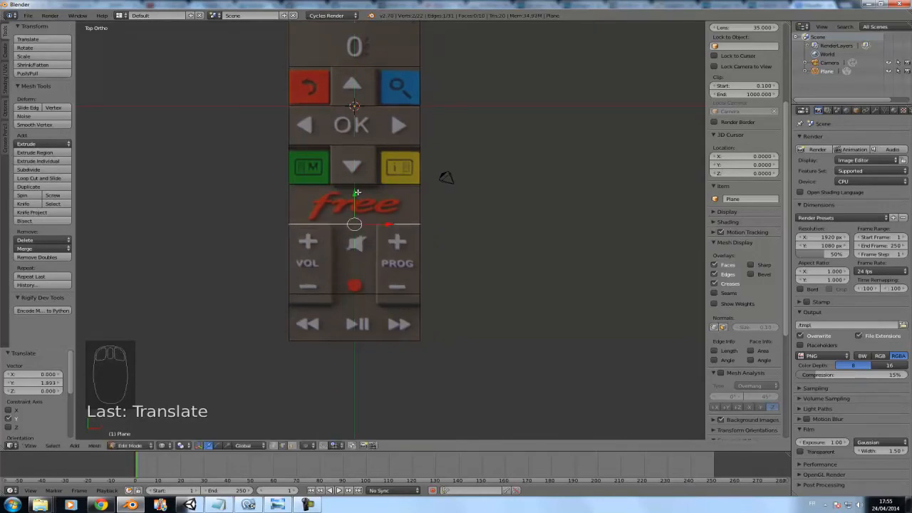
pyautogui.rightClick(341, 291)
pyautogui.moveTo(355, 262)
pyautogui.mouseDown()
pyautogui.moveTo(352, 274)
pyautogui.moveTo(356, 260)
pyautogui.mouseUp()
# Add two evenly spaced vertical loop cuts, dividing the plane into three columns without sliding them.
pyautogui.scroll(-3, 391, 232)
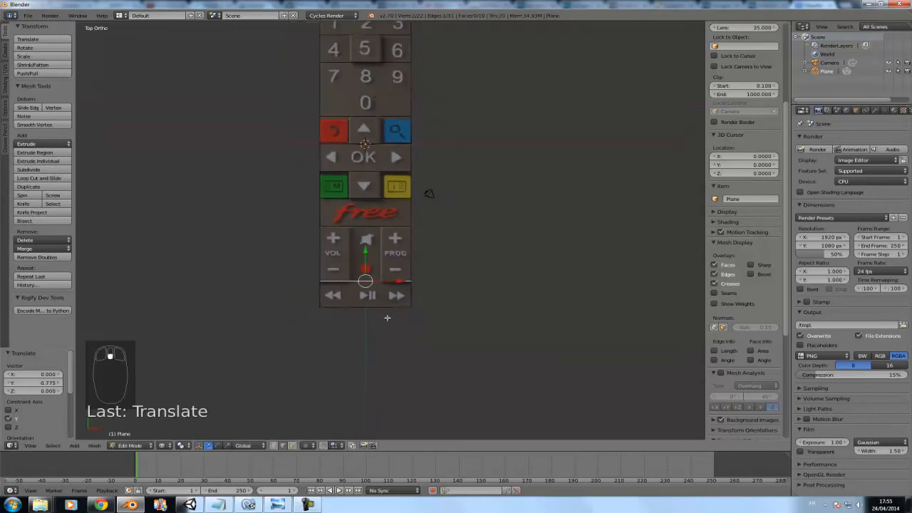
pyautogui.keyDown('shift'); pyautogui.moveTo(466, 221); pyautogui.dragTo(455, 323, button='middle'); pyautogui.keyUp('shift')
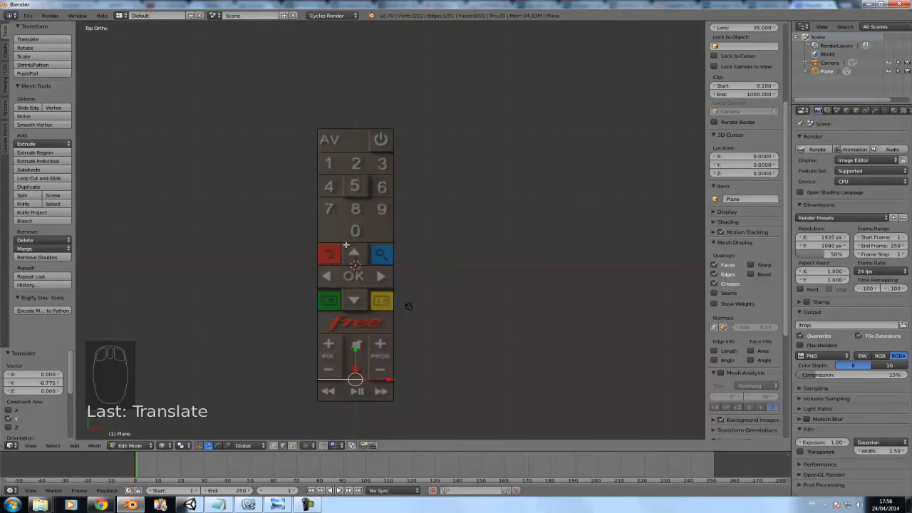
pyautogui.hotkey('ctrl', 'r')
pyautogui.scroll(1, 346, 245)
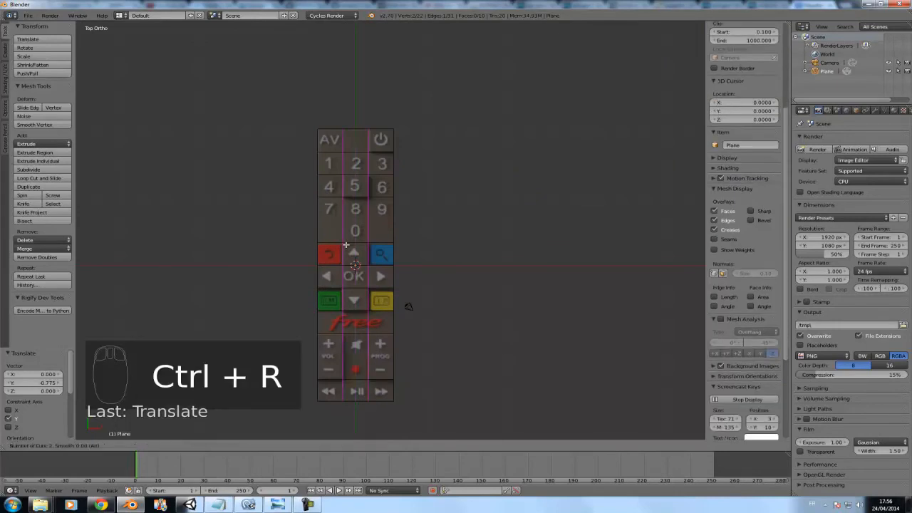
pyautogui.click(345, 245)
pyautogui.rightClick(345, 245)
pyautogui.rightClick(345, 245)
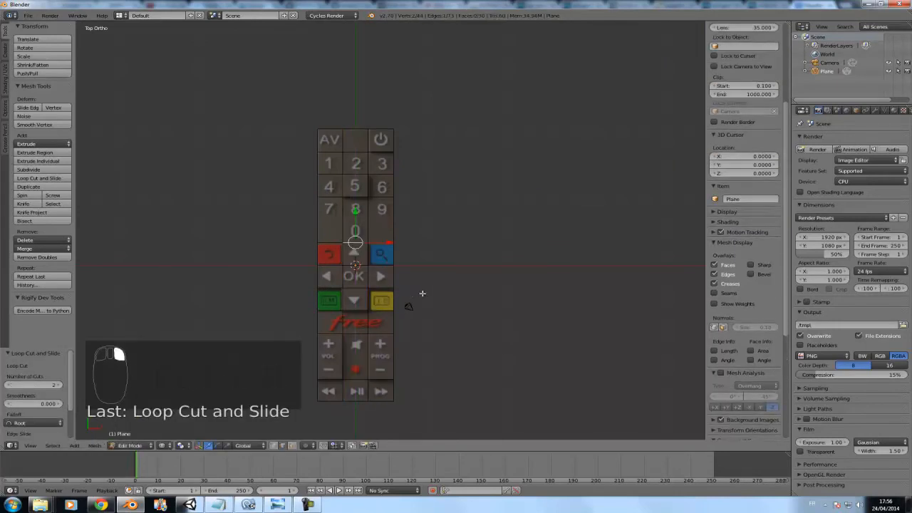
# Move the vertical cut between the 1 and 2 buttons by -0.111 along X to match the button column's border.
pyautogui.scroll(3, 420, 235)
pyautogui.keyDown('shift'); pyautogui.moveTo(379, 326); pyautogui.dragTo(423, 280, button='middle'); pyautogui.keyUp('shift')
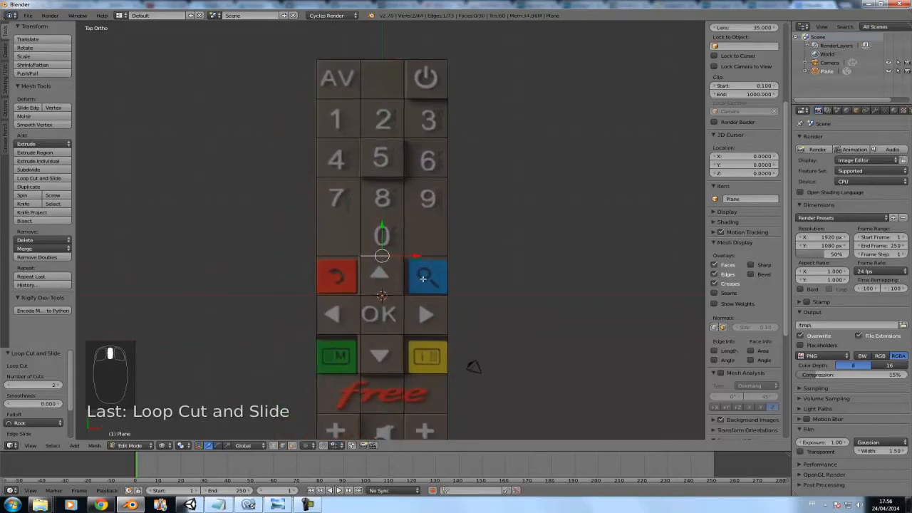
pyautogui.rightClick(358, 228)
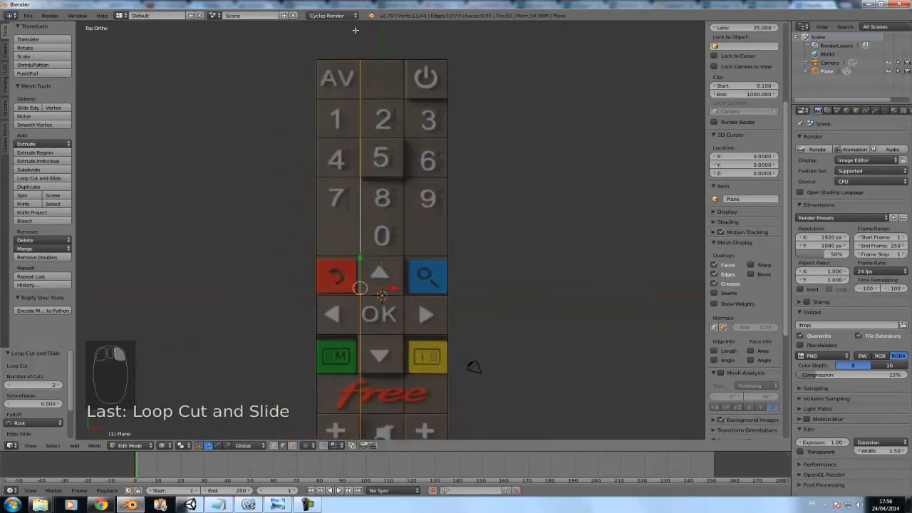
pyautogui.moveTo(397, 290); pyautogui.dragTo(402, 292)
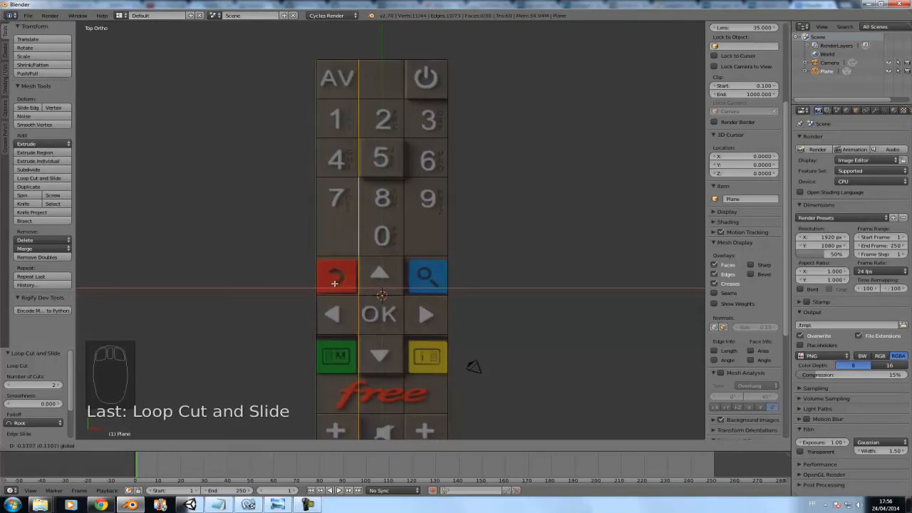
pyautogui.click(334, 283)
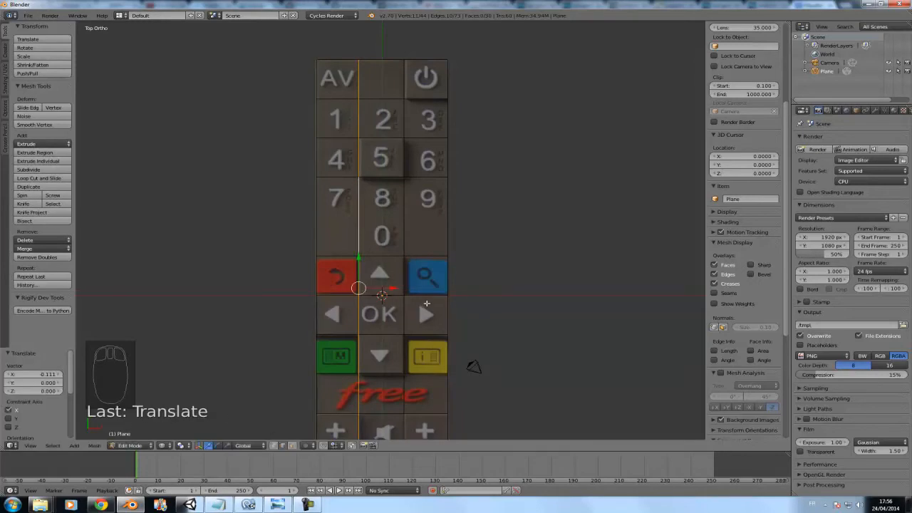
# Move the vertical cut between the 2 and 3 buttons by -0.046 along X to match the button column's border.
pyautogui.rightClick(407, 227)
pyautogui.moveTo(438, 288); pyautogui.dragTo(432, 288)
pyautogui.keyDown('shift'); pyautogui.moveTo(474, 405); pyautogui.dragTo(493, 367, button='middle'); pyautogui.keyUp('shift')
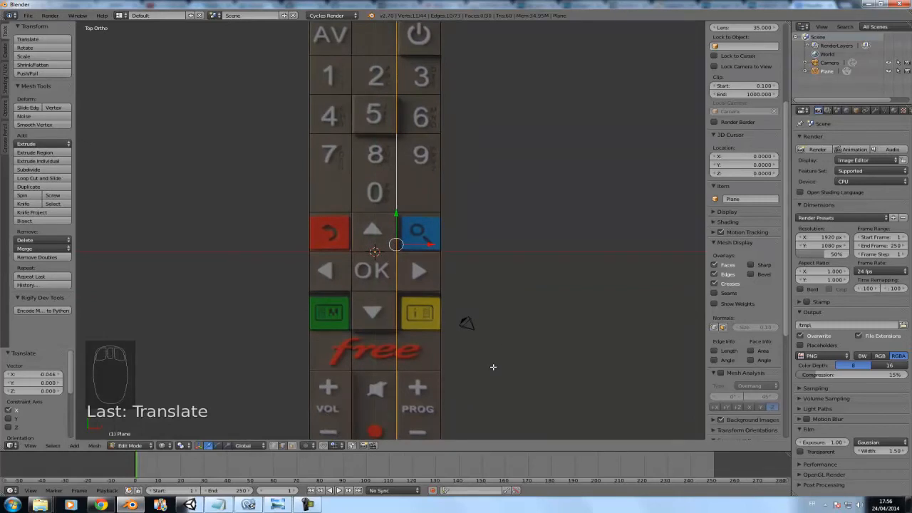
# Hide the 3D view's properties sidebar and split the view into two side-by-side areas.
pyautogui.scroll(-3, 528, 406)
pyautogui.keyDown('shift'); pyautogui.moveTo(493, 282); pyautogui.dragTo(481, 304, button='middle'); pyautogui.keyUp('shift')
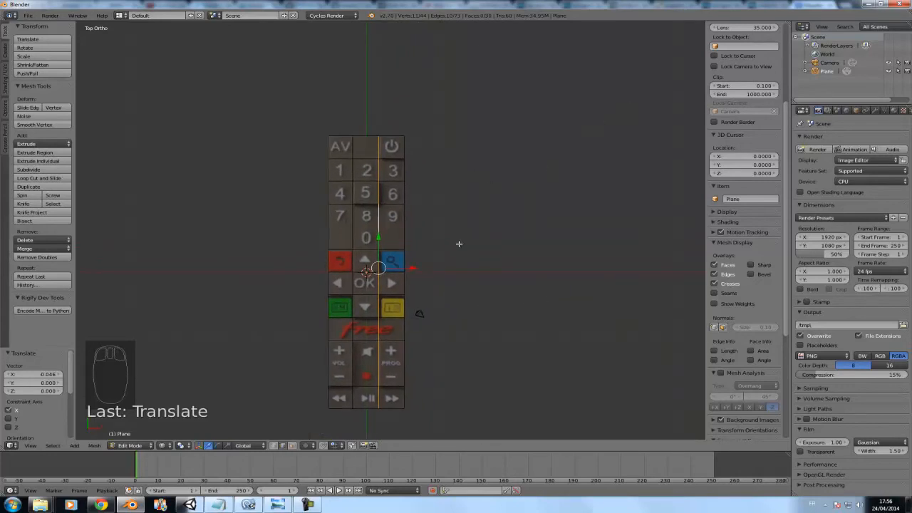
pyautogui.press('n')
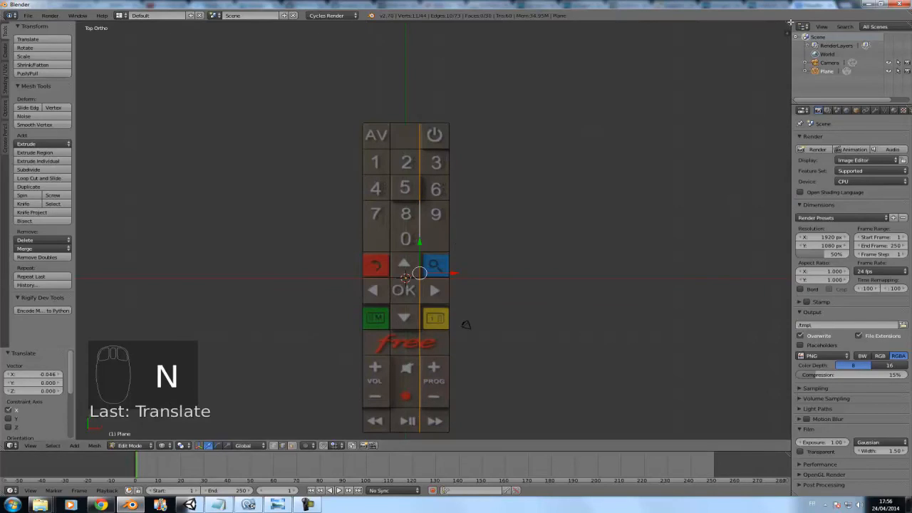
pyautogui.moveTo(789, 22); pyautogui.dragTo(362, 48)
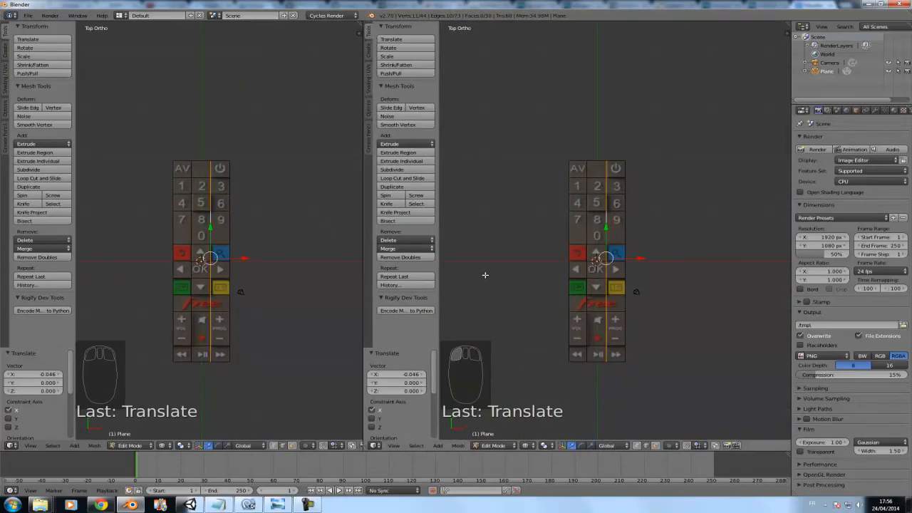
# Hide the tool shelf in the wider of the two 3D views.
pyautogui.press('t')
pyautogui.press('t')
pyautogui.press('t')
pyautogui.press('t')
pyautogui.press('t')
pyautogui.press('t')
pyautogui.press('t')
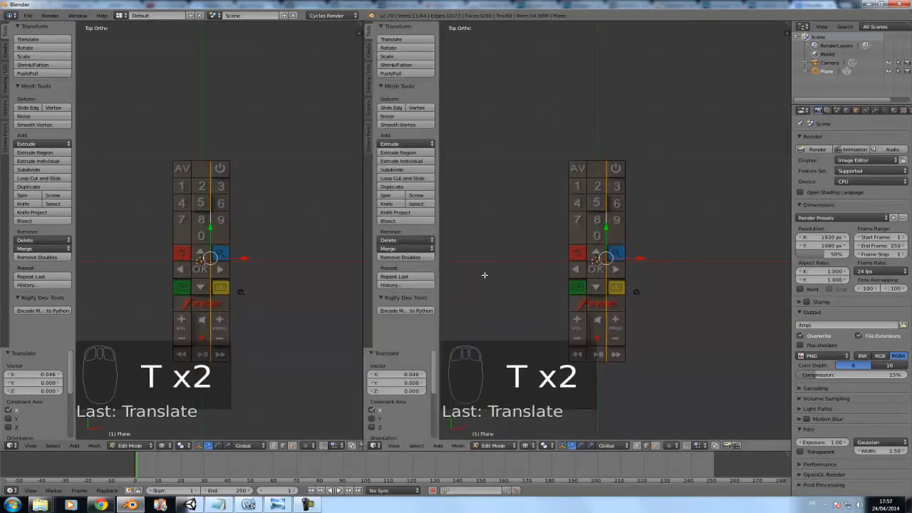
pyautogui.press('t')
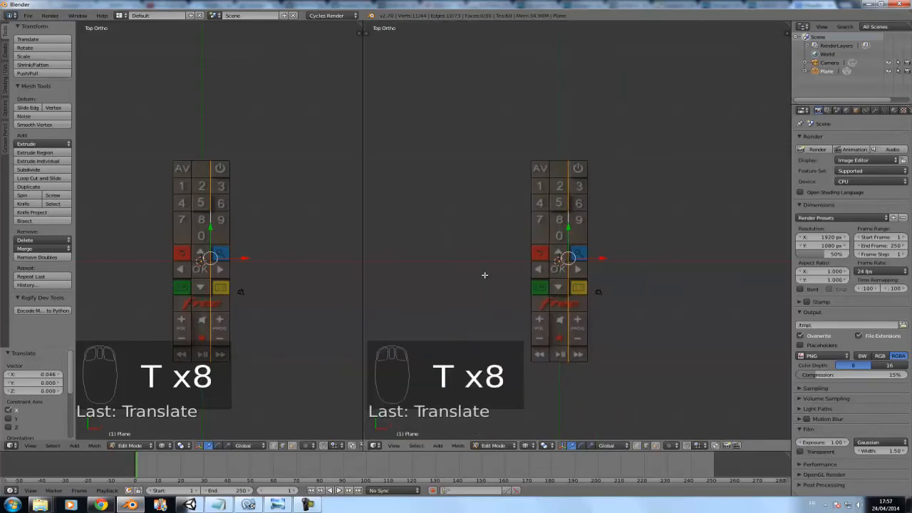
pyautogui.press('n')
pyautogui.press('n')
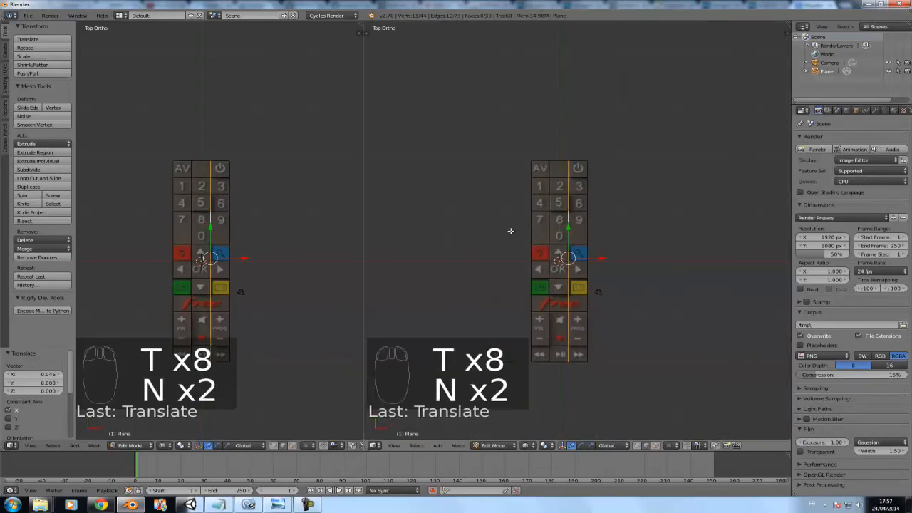
pyautogui.keyDown('shift'); pyautogui.moveTo(586, 293); pyautogui.dragTo(577, 270, button='middle'); pyautogui.keyUp('shift')
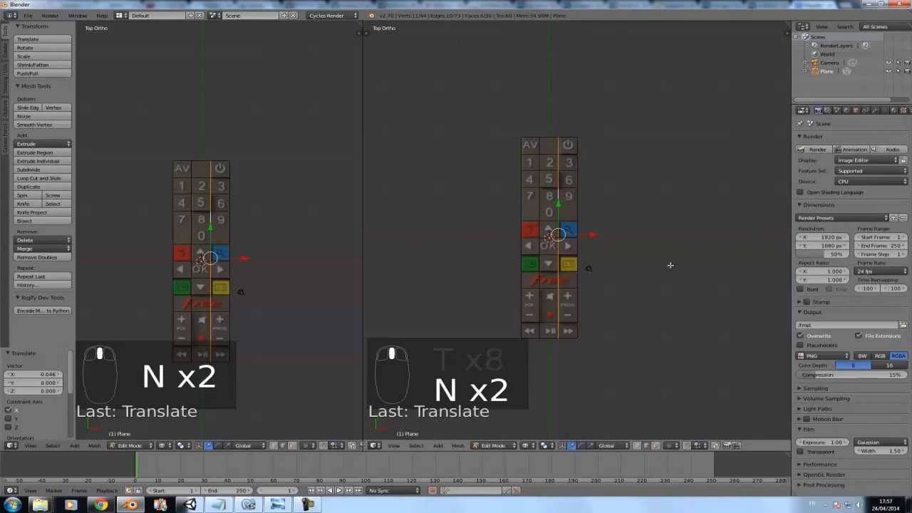
# Deselect the whole mesh and change the wider 3D view into a UV/Image Editor.
pyautogui.press('a')
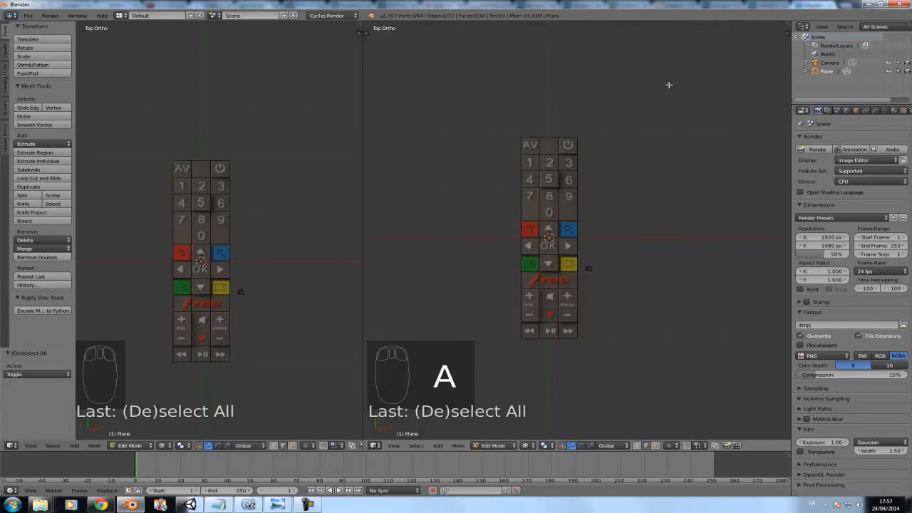
pyautogui.click(376, 445)
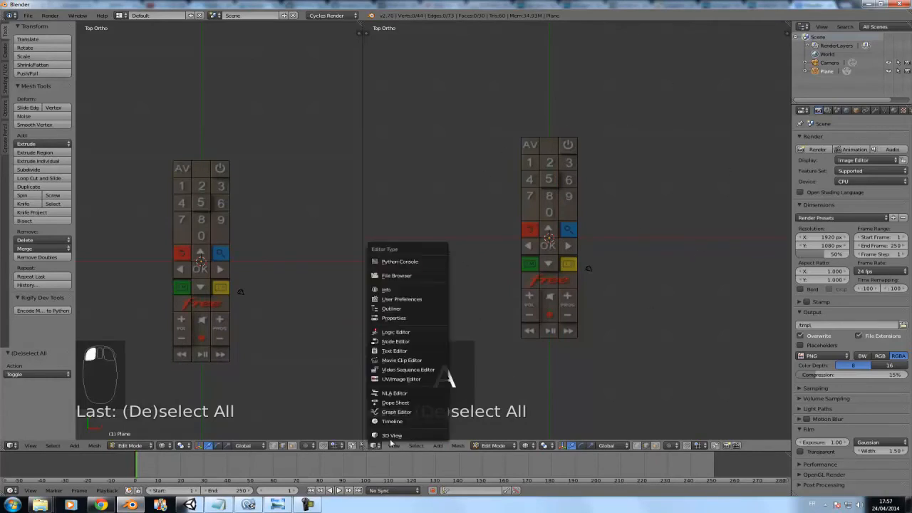
pyautogui.click(400, 379)
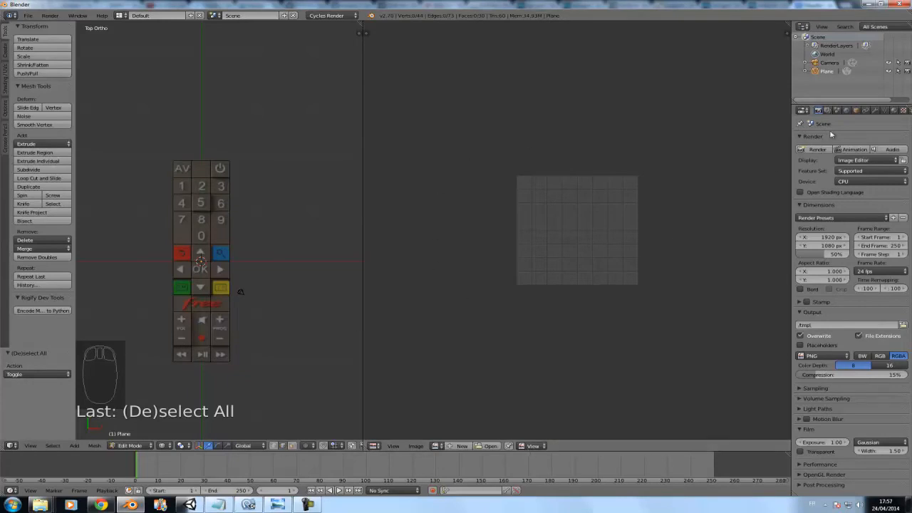
# Widen the properties editor and add two material slots to the plane.
pyautogui.moveTo(790, 140); pyautogui.dragTo(741, 141)
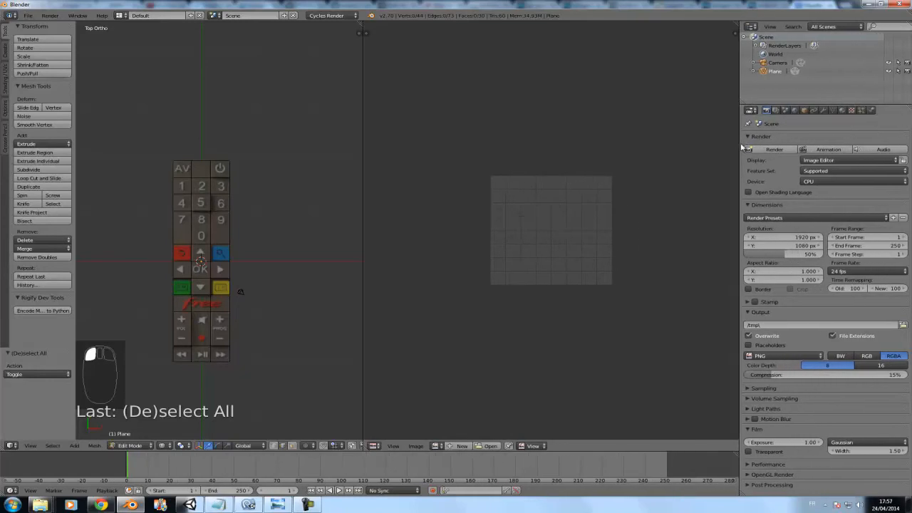
pyautogui.click(841, 109)
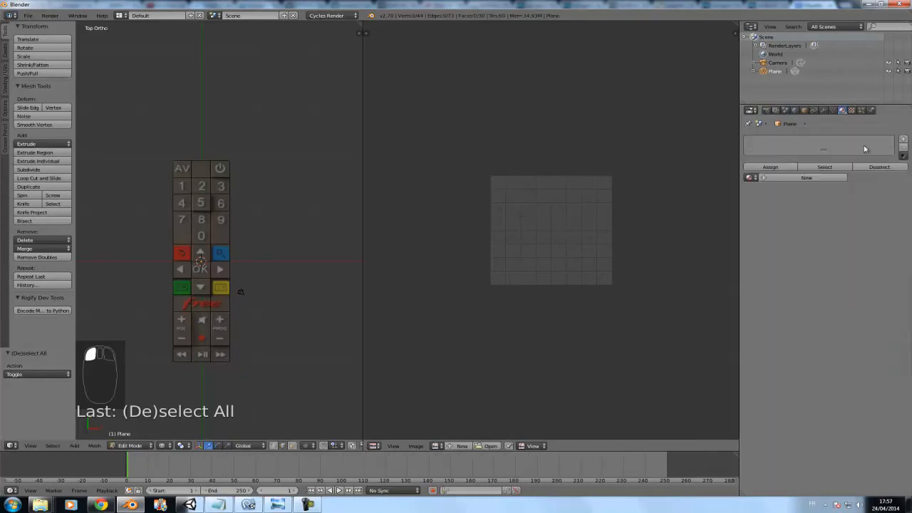
pyautogui.click(903, 140)
pyautogui.click(902, 140)
# Create a new material named "texture" in the plane's first material slot.
pyautogui.click(759, 145)
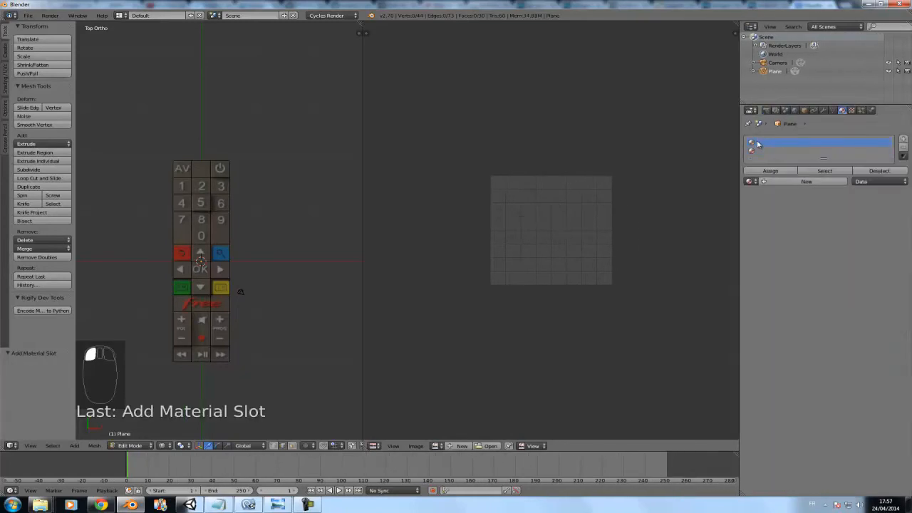
pyautogui.click(786, 182)
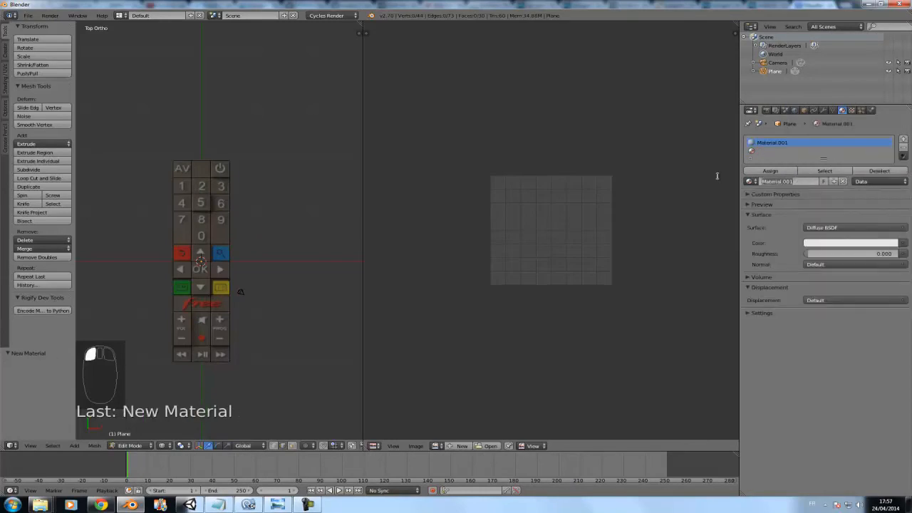
pyautogui.write('texture')
pyautogui.press('Return')
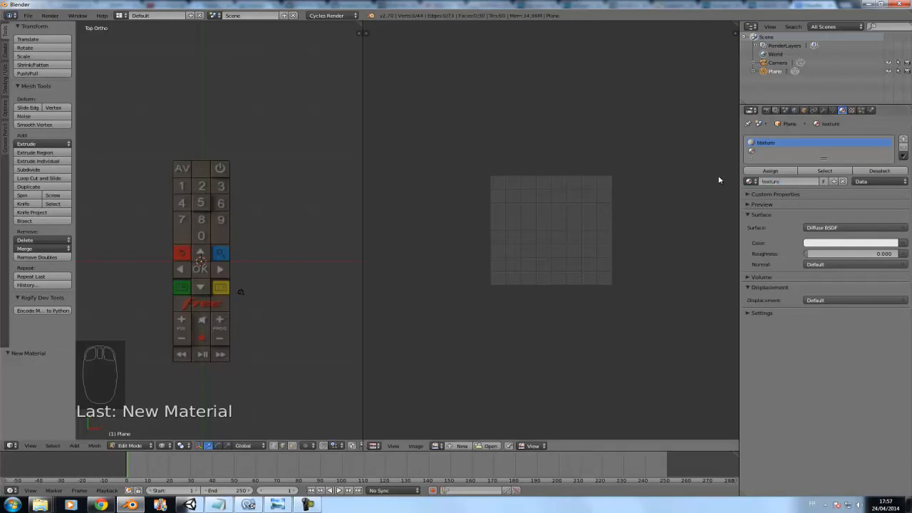
# Create a new material named "gris" in the plane's second material slot.
pyautogui.click(879, 149)
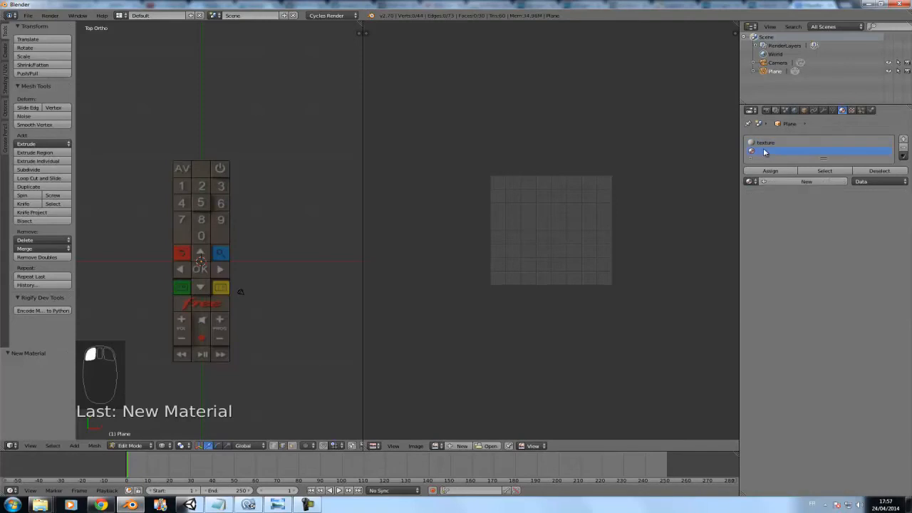
pyautogui.click(822, 181)
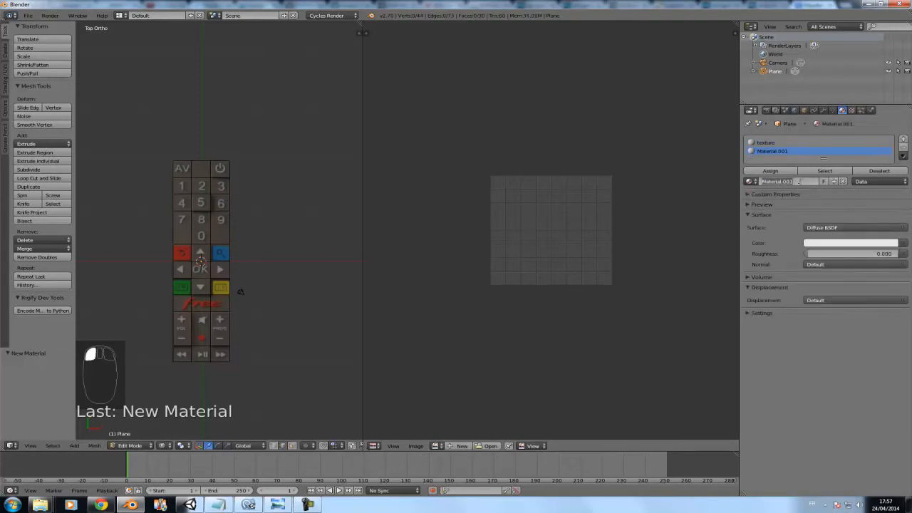
pyautogui.doubleClick(798, 182)
pyautogui.press('Return')
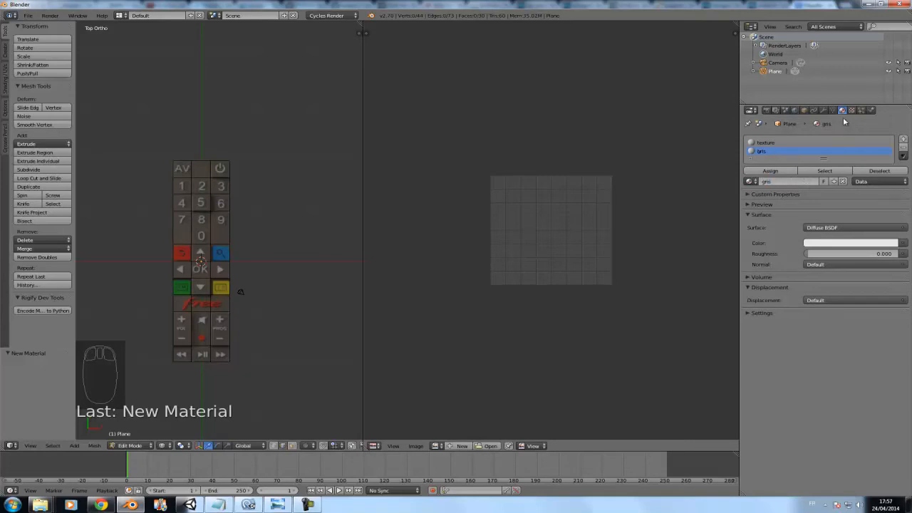
# Select the texture material slot and open telecommande-freebox-revolution-3.png in the UV/Image Editor.
pyautogui.click(766, 142)
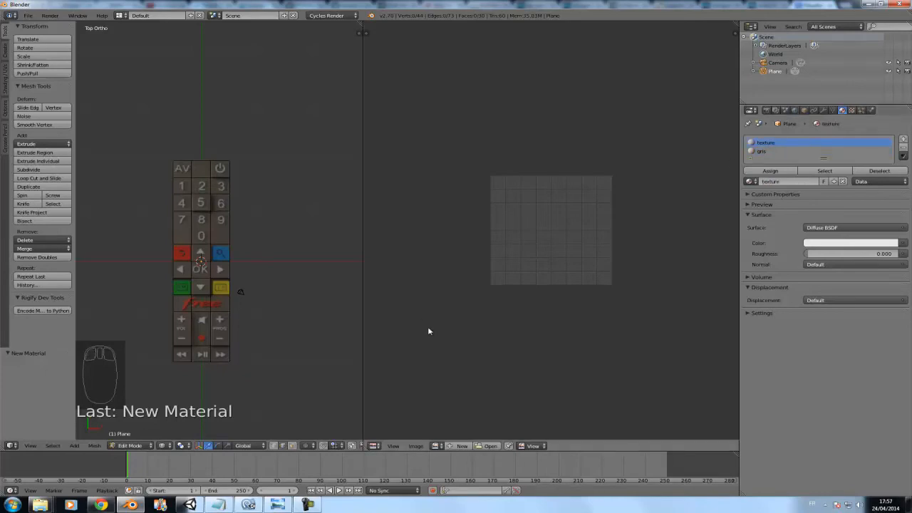
pyautogui.click(416, 447)
pyautogui.click(433, 427)
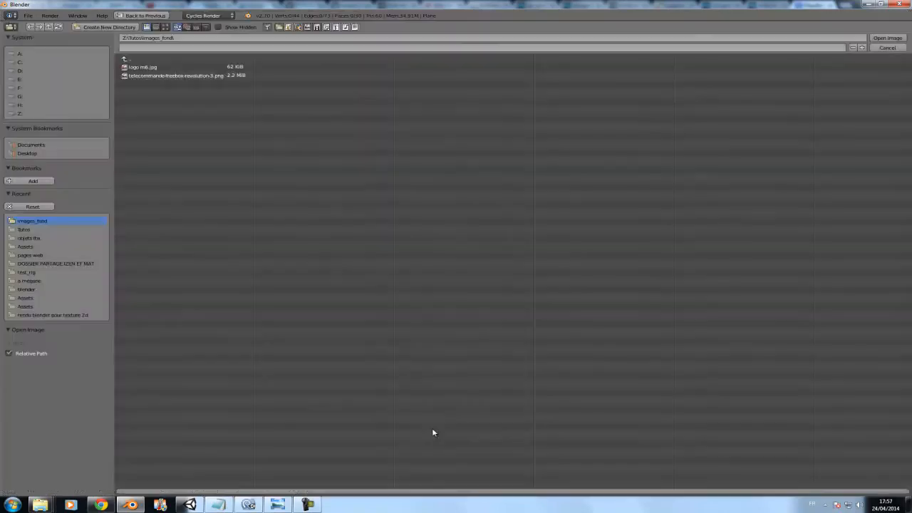
pyautogui.doubleClick(180, 75)
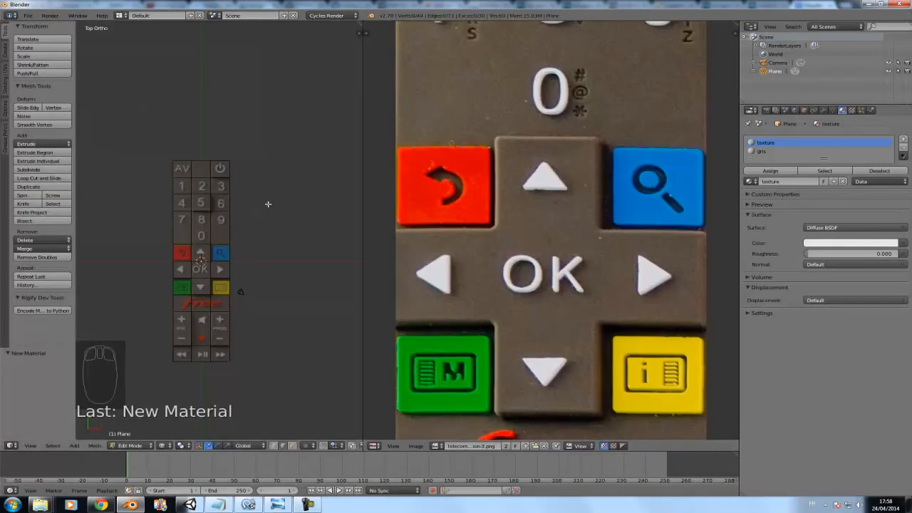
# Select the whole plane mesh in face select mode and unwrap it with Project from View (Bounds).
pyautogui.scroll(-4, 257, 214)
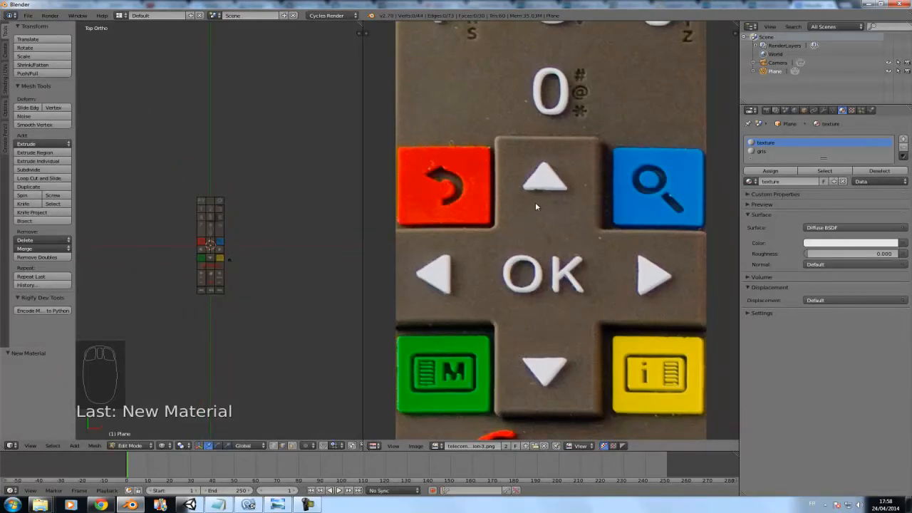
pyautogui.scroll(-5, 554, 202)
pyautogui.scroll(-1, 554, 203)
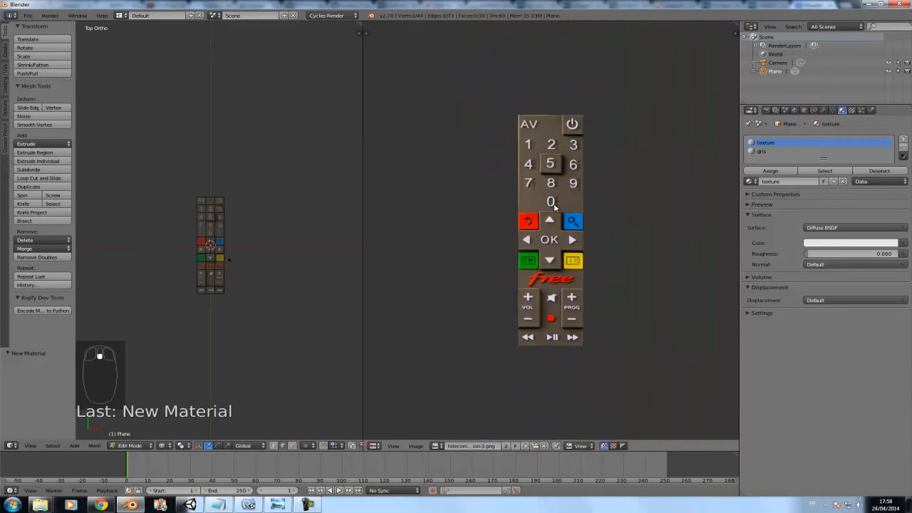
pyautogui.scroll(-1, 554, 203)
pyautogui.scroll(3, 289, 205)
pyautogui.press('a')
pyautogui.press('a')
pyautogui.press('a')
pyautogui.press('a')
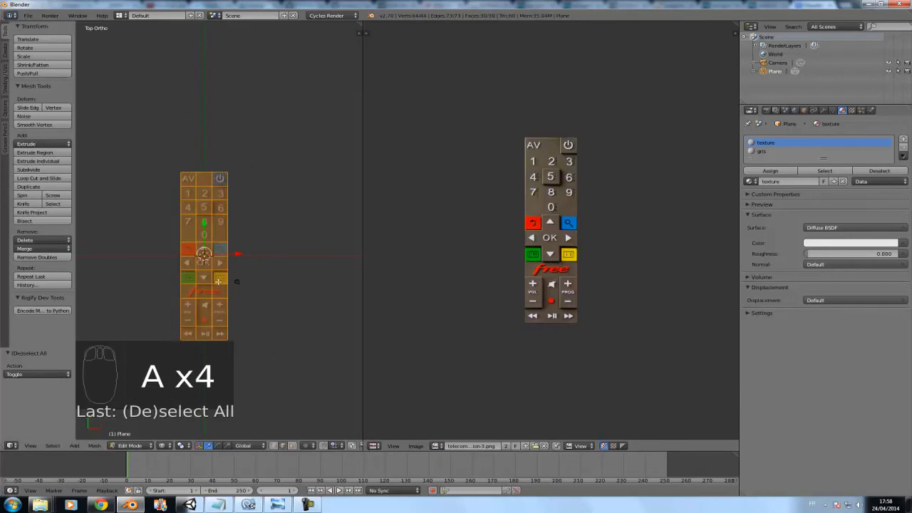
pyautogui.click(292, 445)
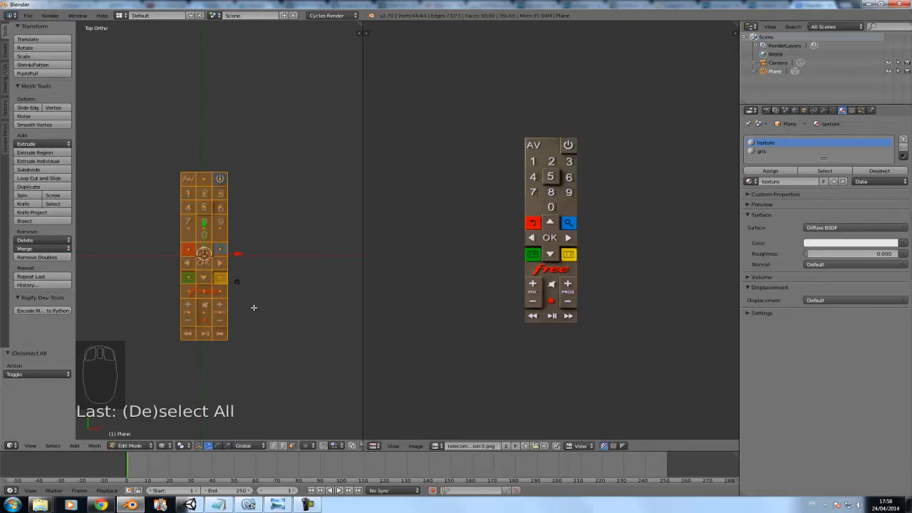
pyautogui.press('u')
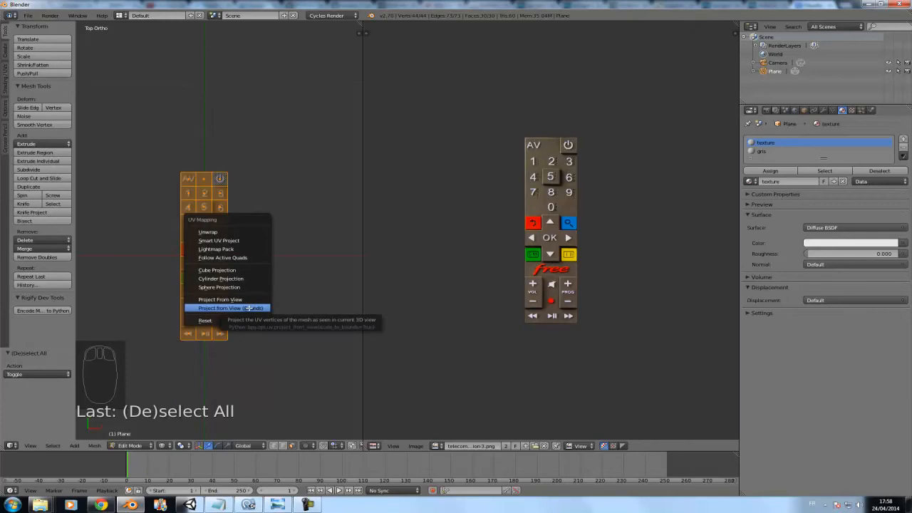
pyautogui.click(248, 308)
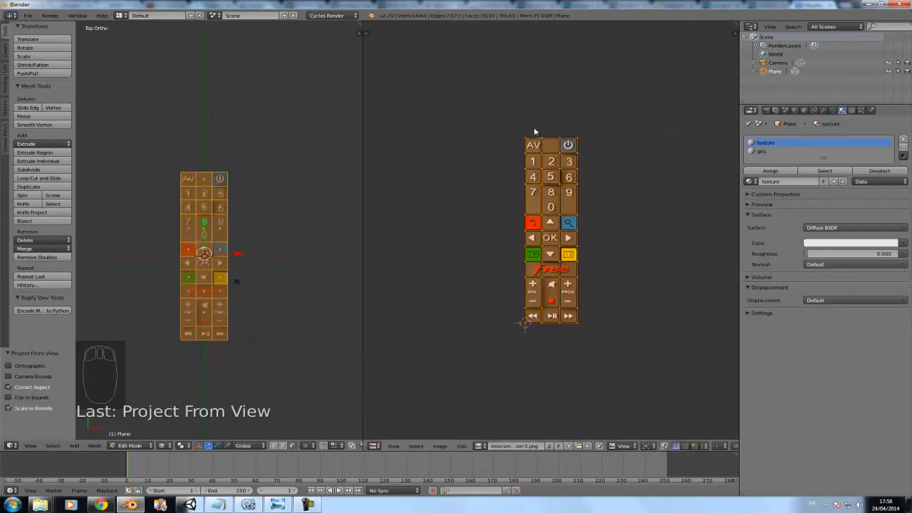
# Deselect all UVs in the image editor and check how the grid fits the image's VOL and PROG buttons.
pyautogui.scroll(5, 639, 320)
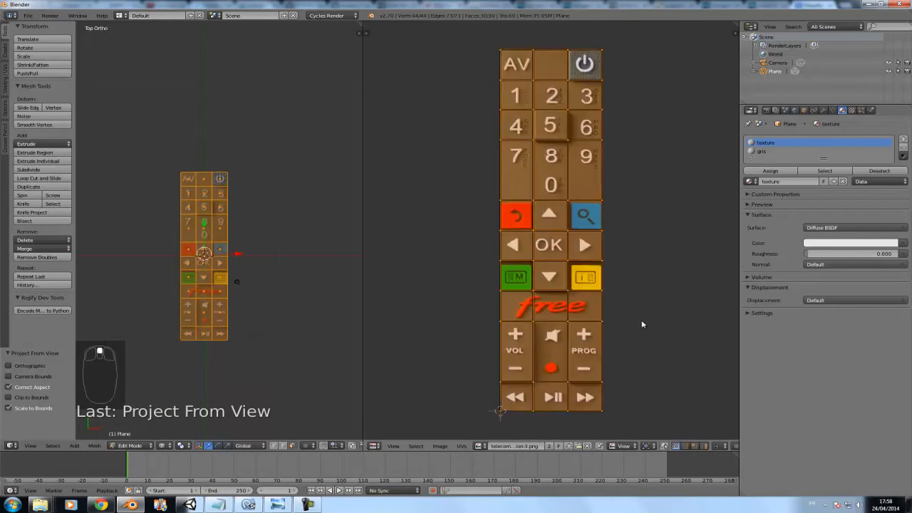
pyautogui.moveTo(515, 306); pyautogui.dragTo(641, 257, button='middle')
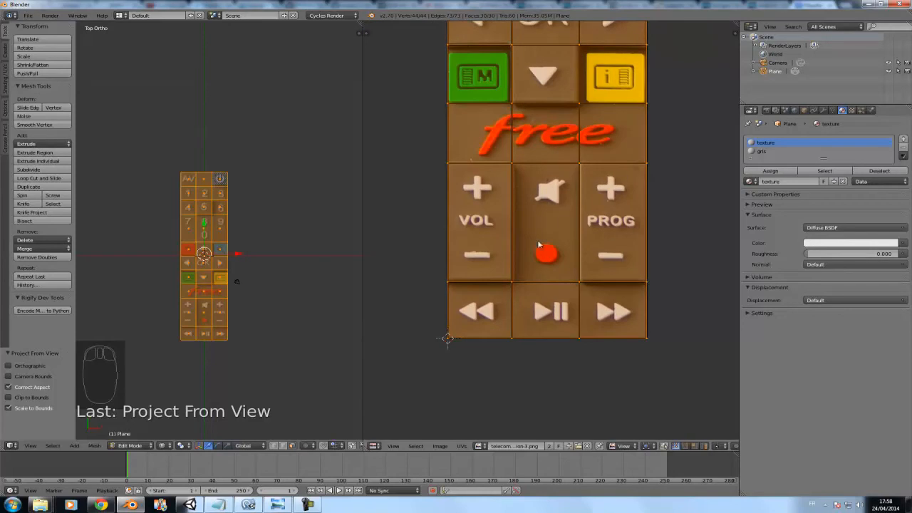
pyautogui.press('a')
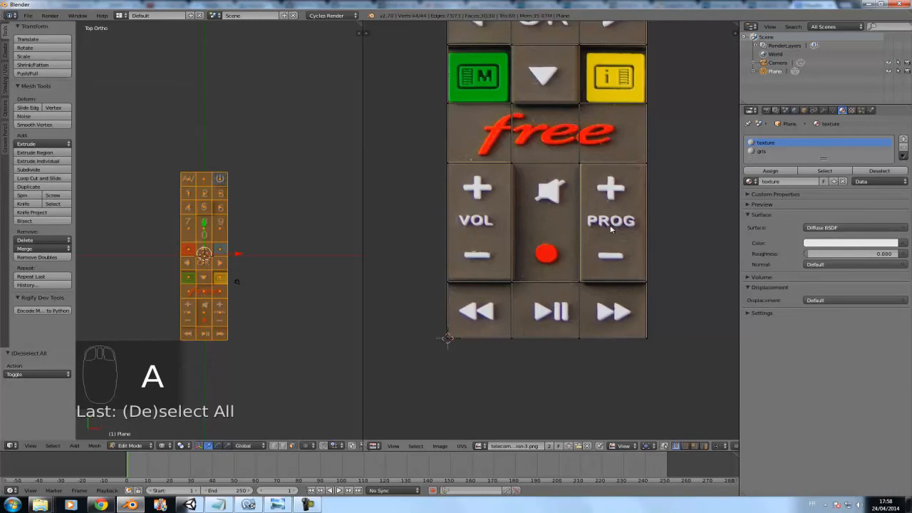
# Move the UV grid's bottom edge up about 0.015 along Y to align with the photo's lower button row.
pyautogui.rightClick(531, 340)
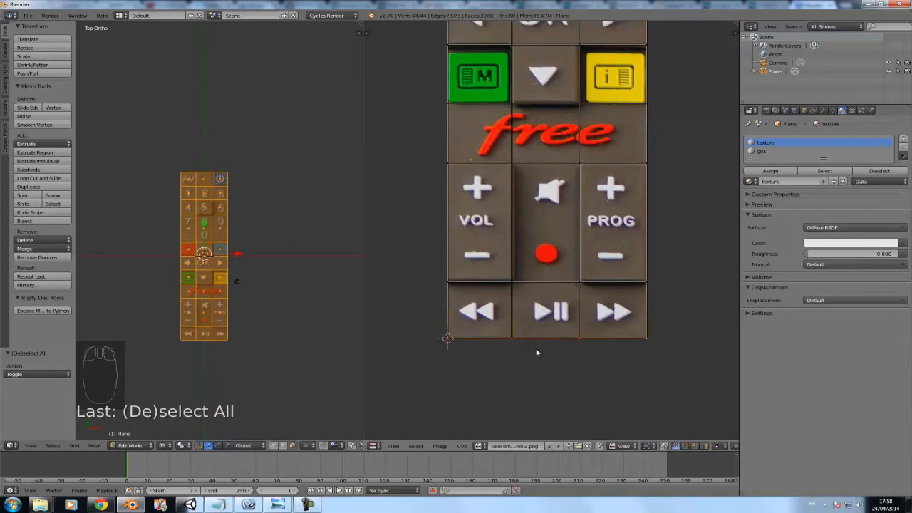
pyautogui.press('g')
pyautogui.press('x')
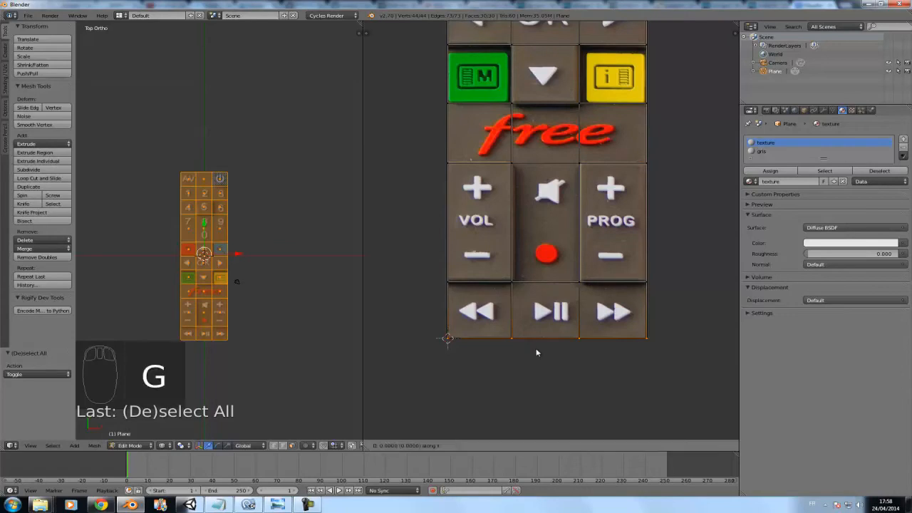
pyautogui.click(491, 367)
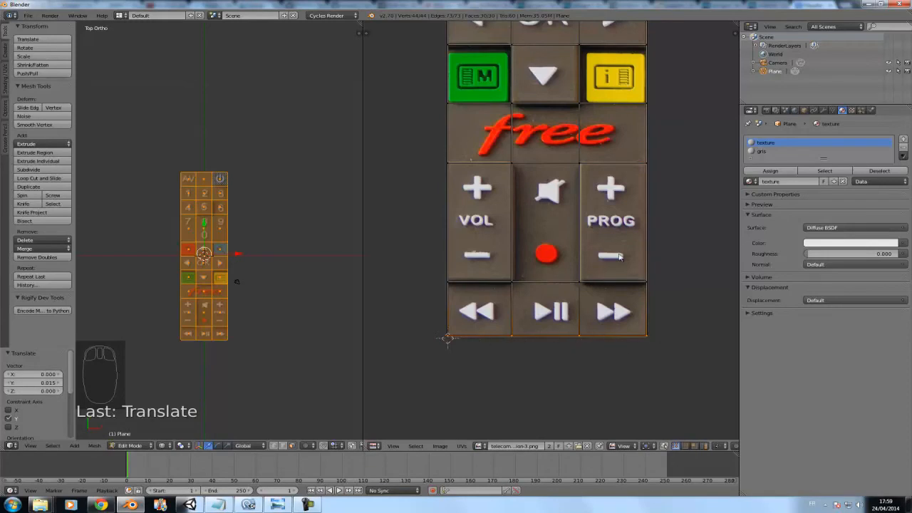
# Move the UV grid's top edge down about 0.004 along Y above the AV and power buttons, and deselect the UVs.
pyautogui.moveTo(610, 197); pyautogui.dragTo(588, 217, button='middle')
pyautogui.rightClick(510, 148)
pyautogui.press('a')
pyautogui.press('a')
pyautogui.press('a')
pyautogui.press('a')
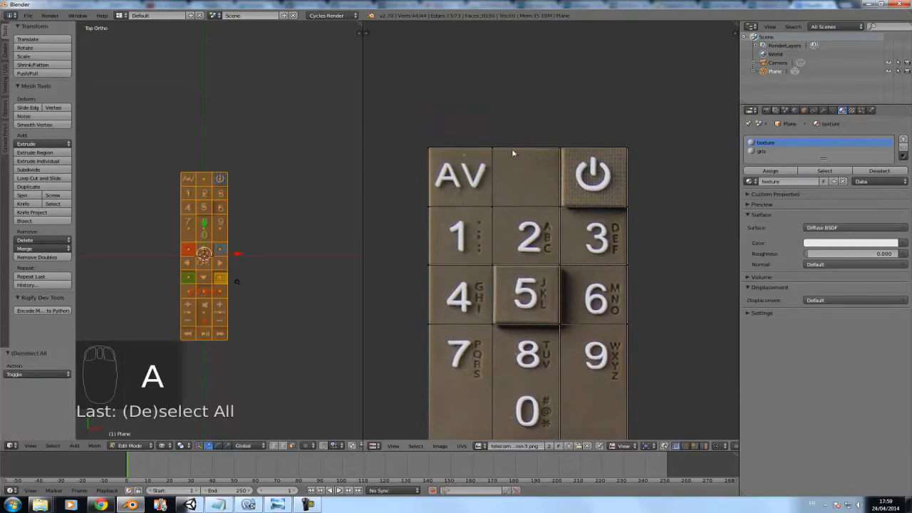
pyautogui.rightClick(515, 152)
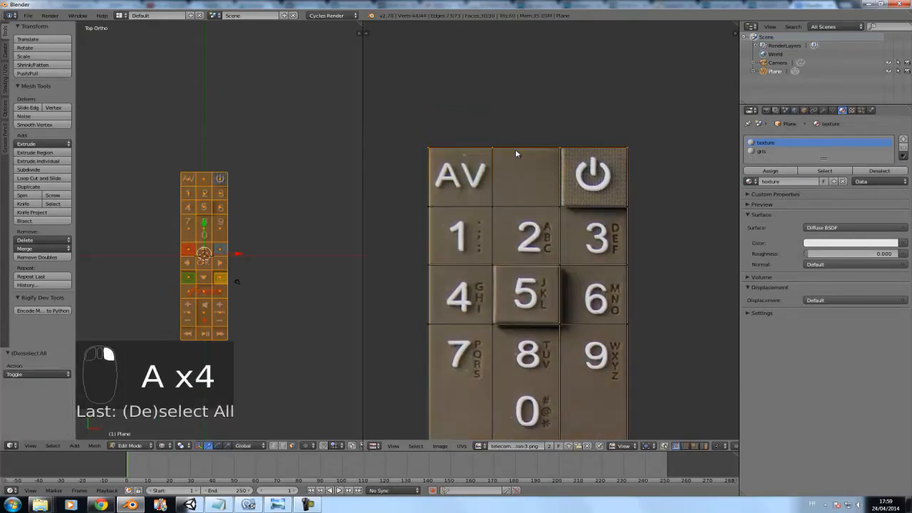
pyautogui.press('g')
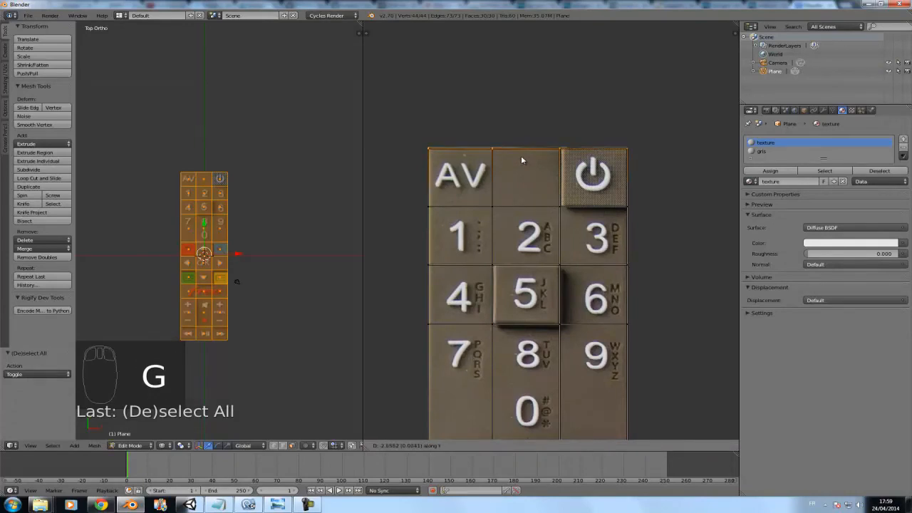
pyautogui.click(521, 156)
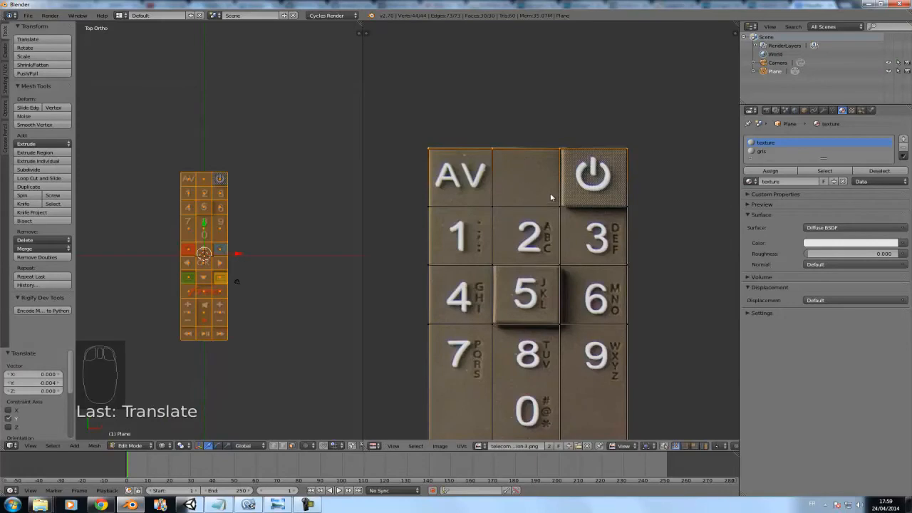
pyautogui.press('a')
pyautogui.scroll(-5, 552, 198)
pyautogui.moveTo(565, 197); pyautogui.dragTo(557, 181, button='middle')
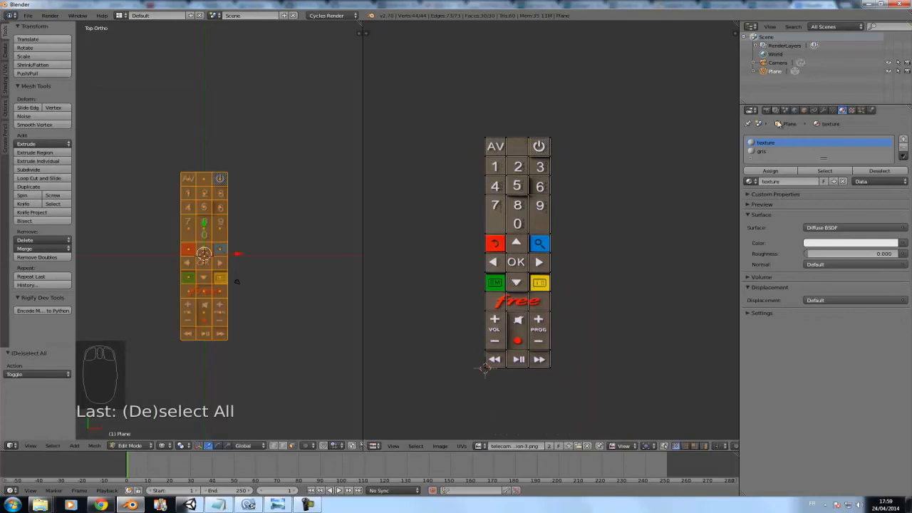
# Set the color input of the texture material's Diffuse BSDF to an Image Texture.
pyautogui.click(851, 110)
pyautogui.click(842, 110)
pyautogui.click(840, 228)
pyautogui.click(901, 243)
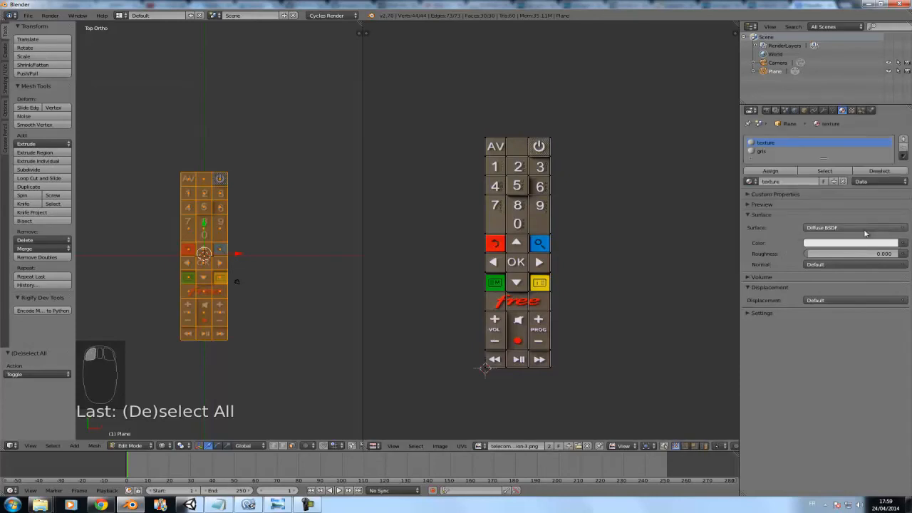
pyautogui.click(901, 243)
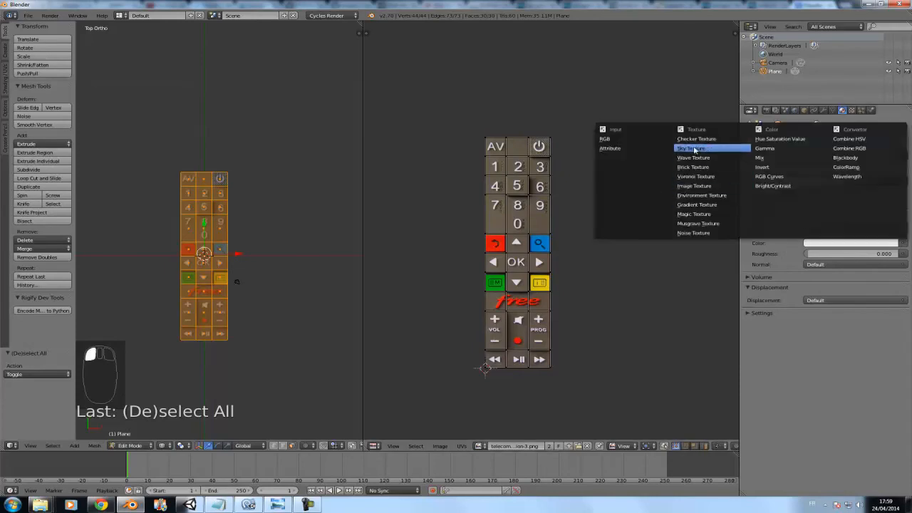
pyautogui.click(703, 187)
# Load telecommande-freebox-revolution-3.png from the Z: drive's Tutos folder into the image texture and set its vector to UV texture coordinates.
pyautogui.click(839, 255)
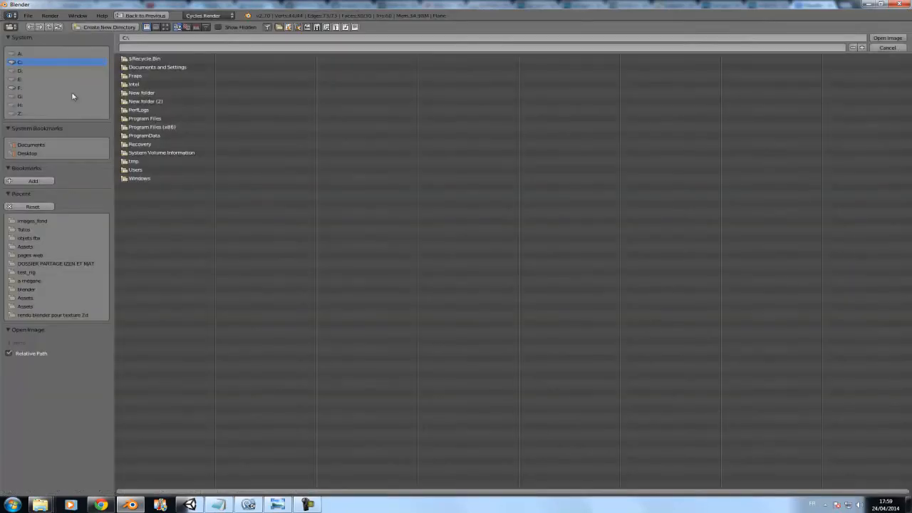
pyautogui.click(20, 113)
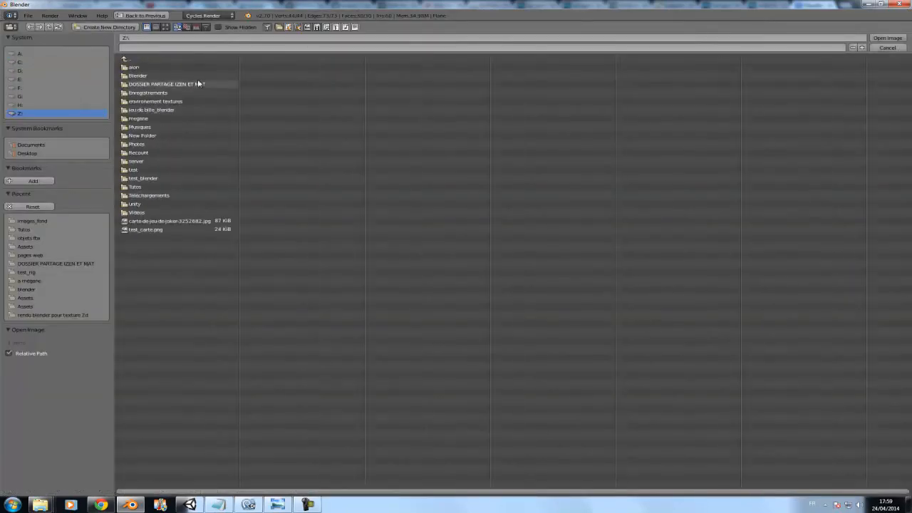
pyautogui.click(150, 187)
pyautogui.click(159, 67)
pyautogui.doubleClick(161, 75)
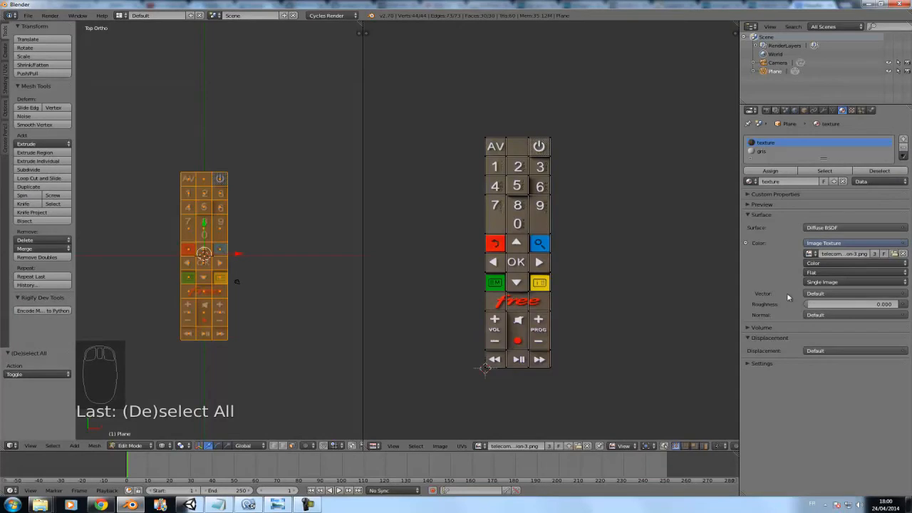
pyautogui.click(827, 294)
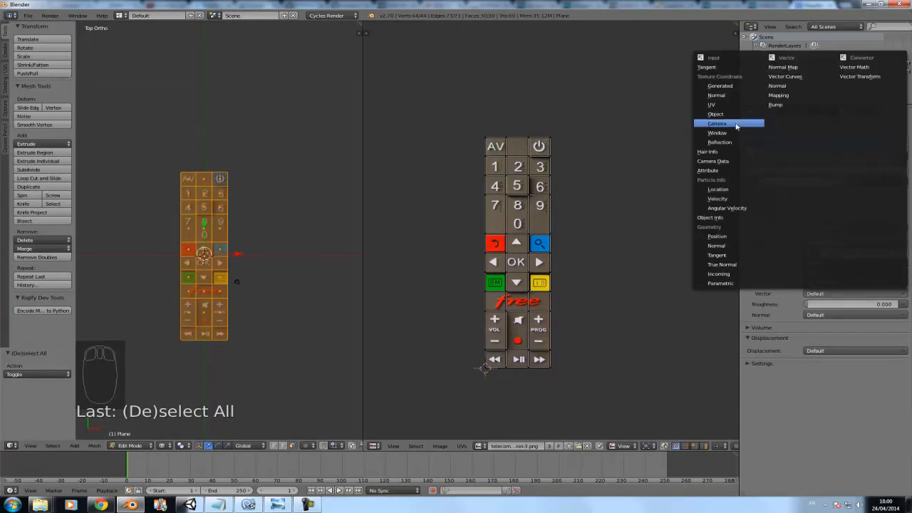
pyautogui.click(722, 107)
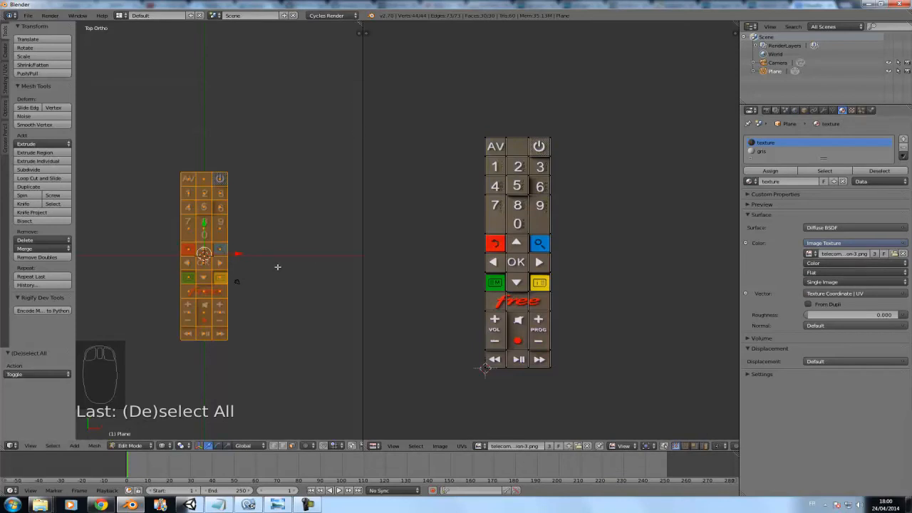
# Render the current frame, examine how the photo maps onto the plane, and return to the 3D view.
pyautogui.click(767, 111)
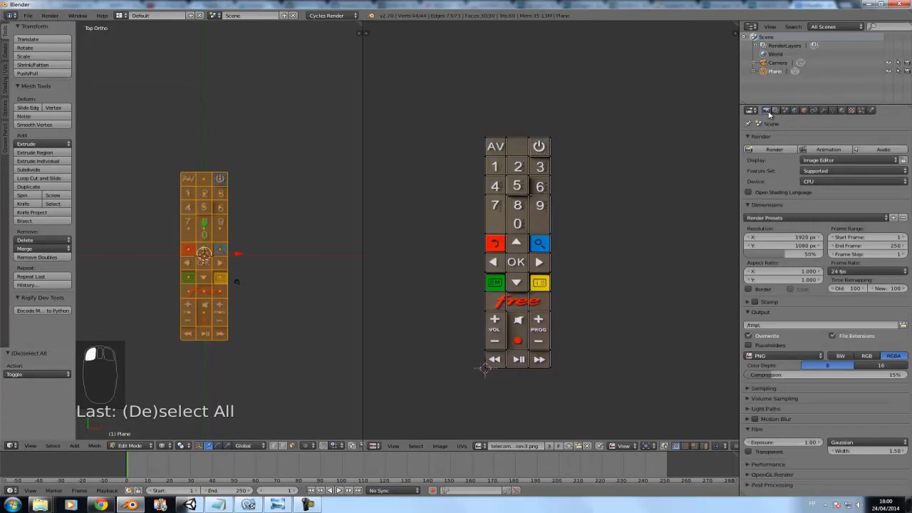
pyautogui.press('F12')
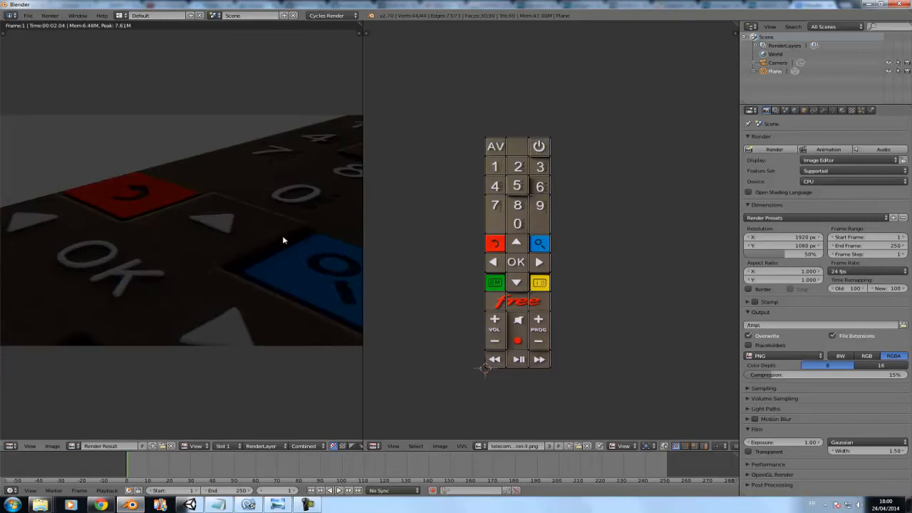
pyautogui.moveTo(119, 211); pyautogui.dragTo(168, 221, button='middle')
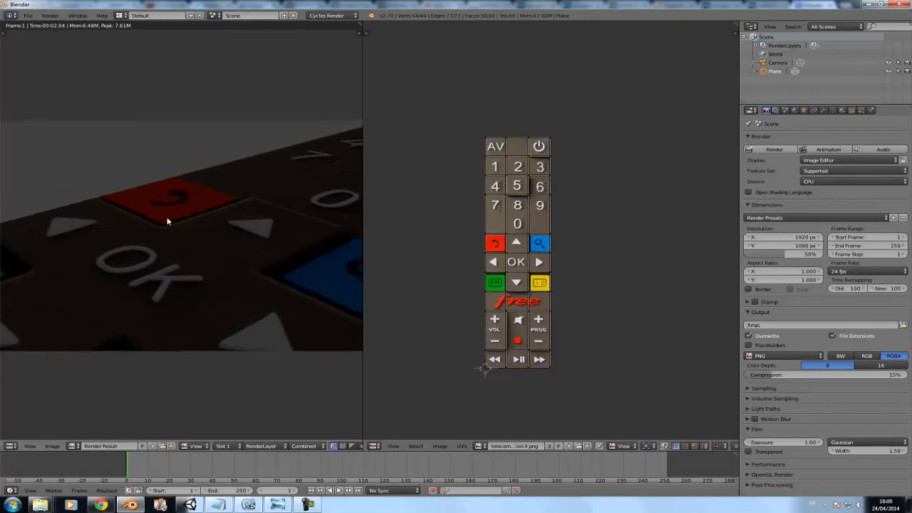
pyautogui.press('Escape')
# Set the viewport shading to Texture and turn off the background images in the 3D view.
pyautogui.click(166, 445)
pyautogui.click(181, 409)
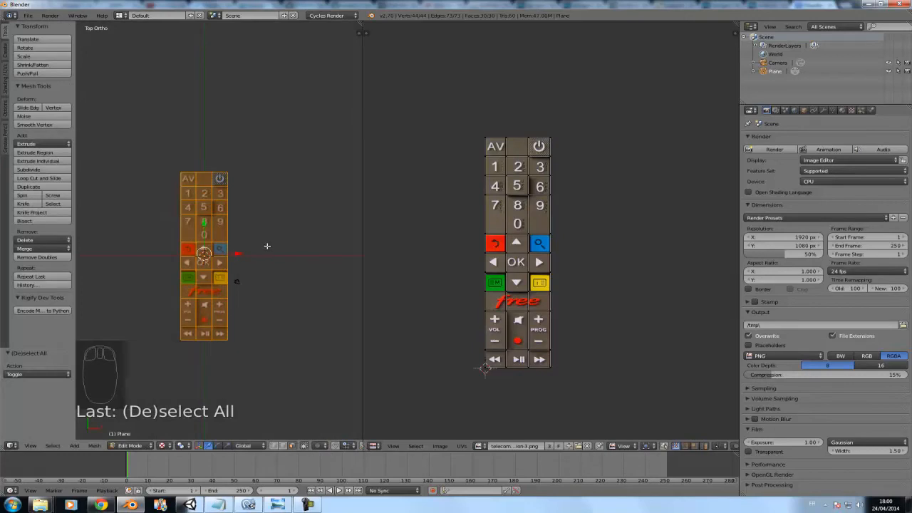
pyautogui.press('n')
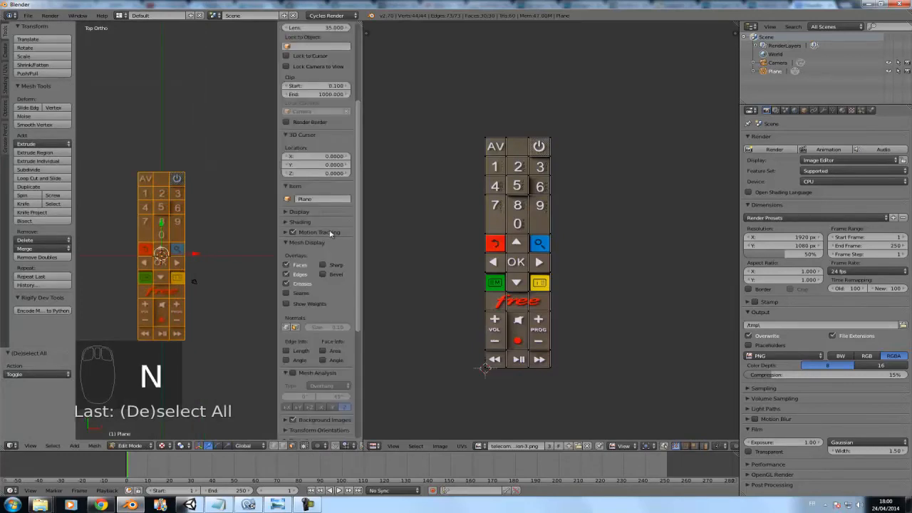
pyautogui.click(285, 233)
pyautogui.scroll(-7, 287, 242)
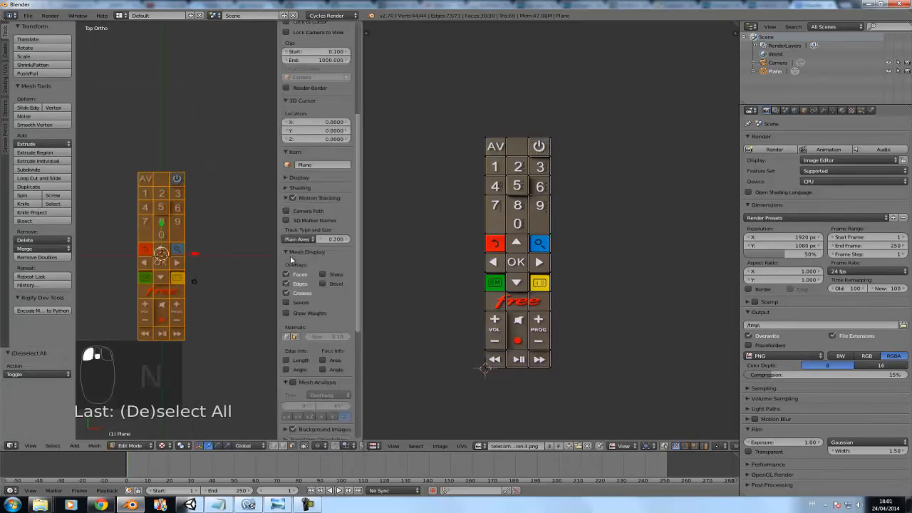
pyautogui.click(293, 258)
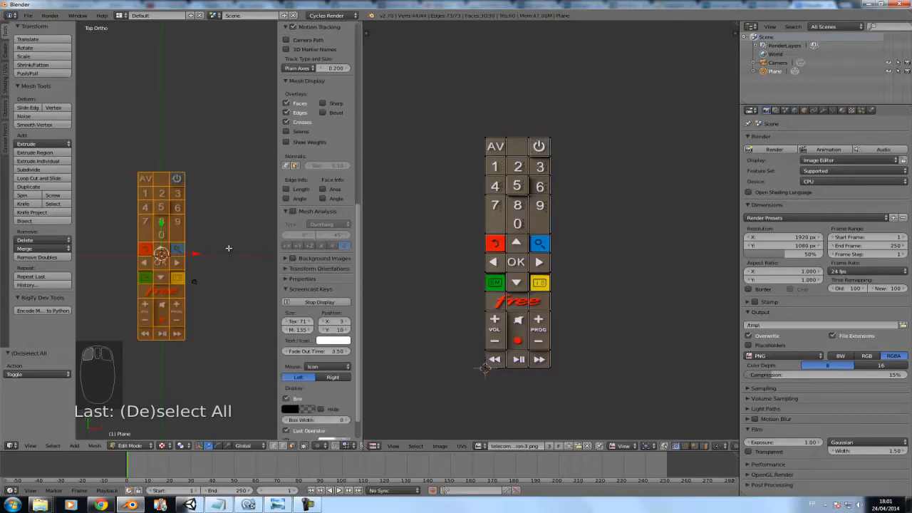
pyautogui.press('n')
# Leave edit mode and join the 3D view with the neighbouring image editor area into one wide 3D view.
pyautogui.moveTo(228, 248); pyautogui.dragTo(255, 211, button='middle')
pyautogui.press('Tab')
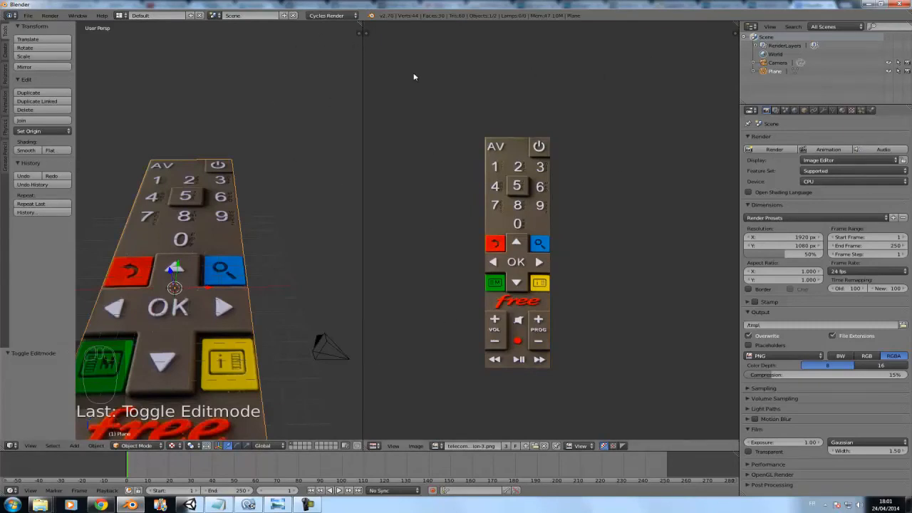
pyautogui.rightClick(364, 71)
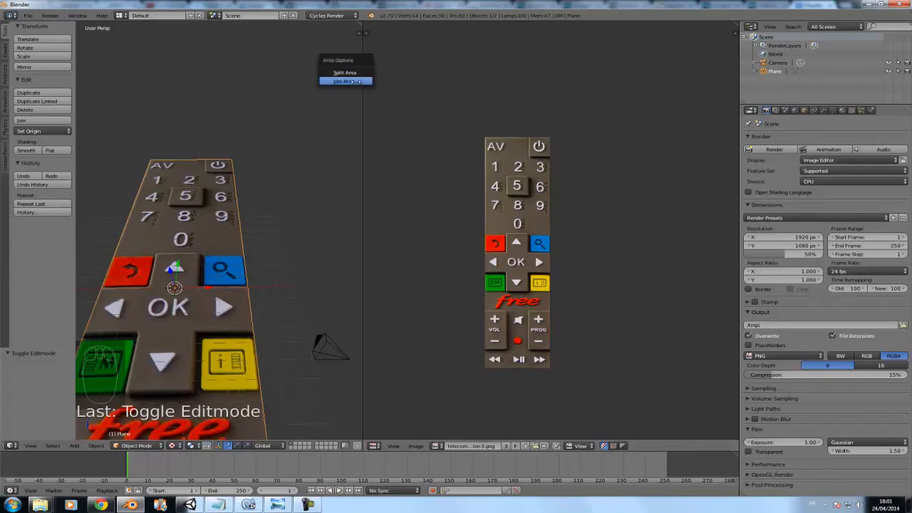
pyautogui.moveTo(360, 23); pyautogui.dragTo(266, 24)
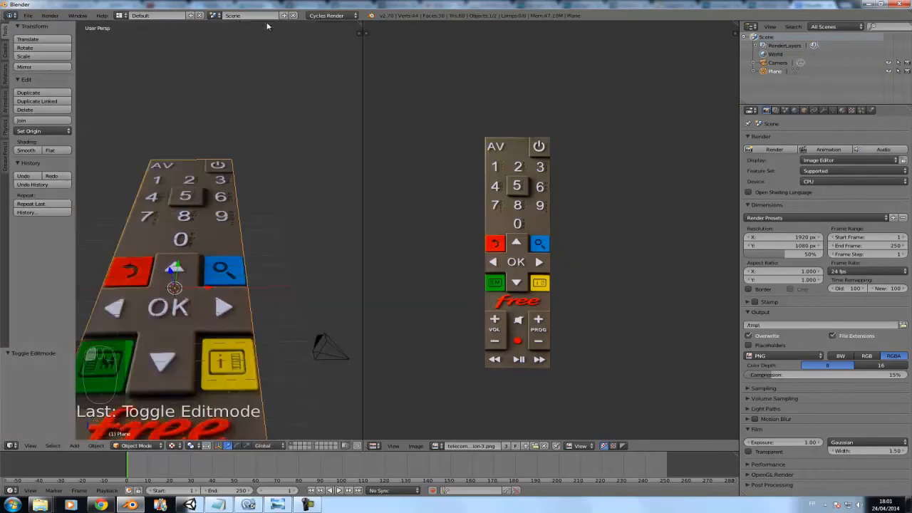
pyautogui.moveTo(361, 21); pyautogui.dragTo(402, 29)
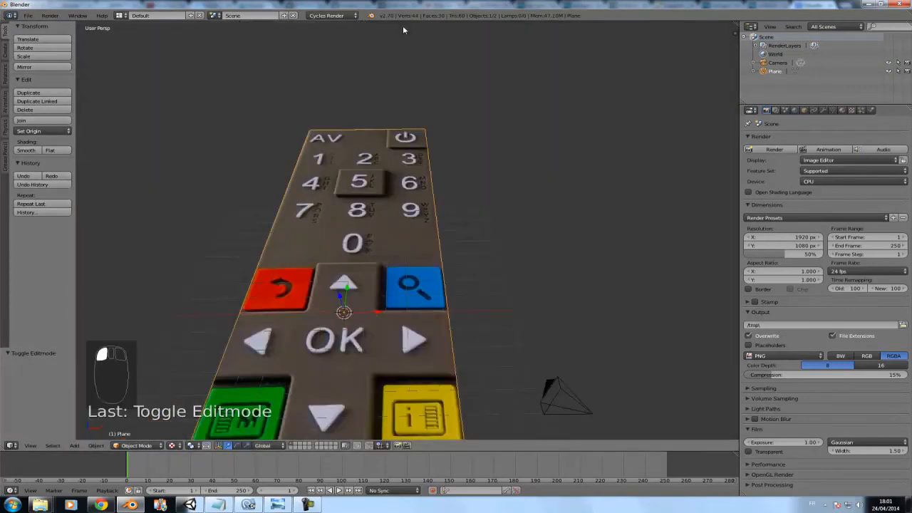
# Align the 3D view to top orthographic, display the plane in wireframe, and enter edit mode.
pyautogui.scroll(-3, 544, 204)
pyautogui.moveTo(543, 203); pyautogui.dragTo(423, 148, button='middle')
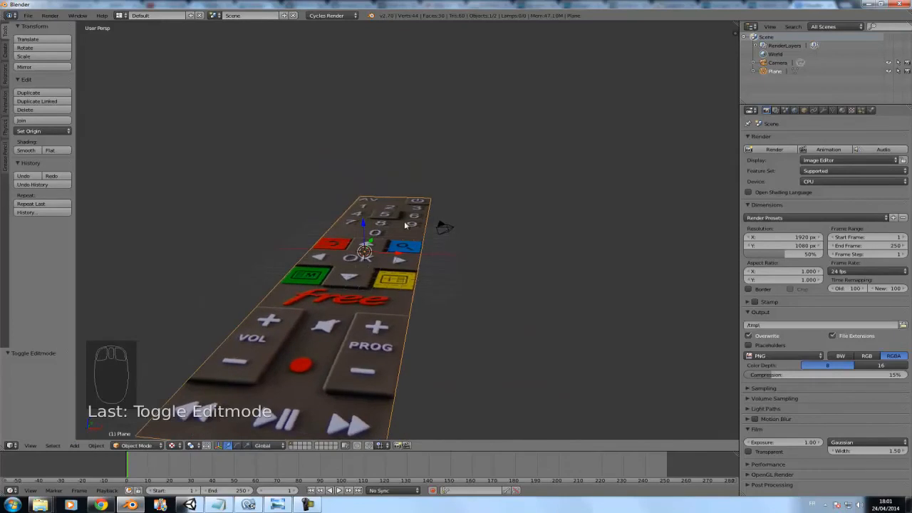
pyautogui.scroll(-3, 423, 158)
pyautogui.press('KP_7')
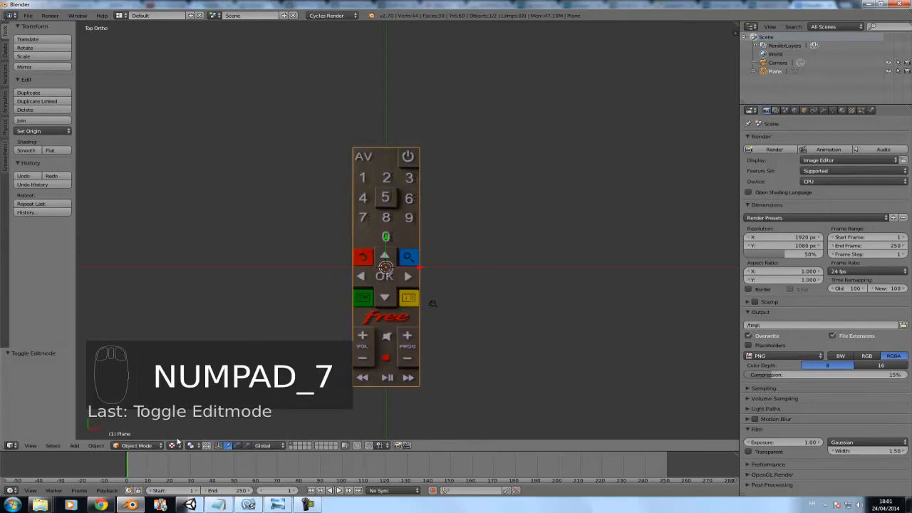
pyautogui.click(175, 445)
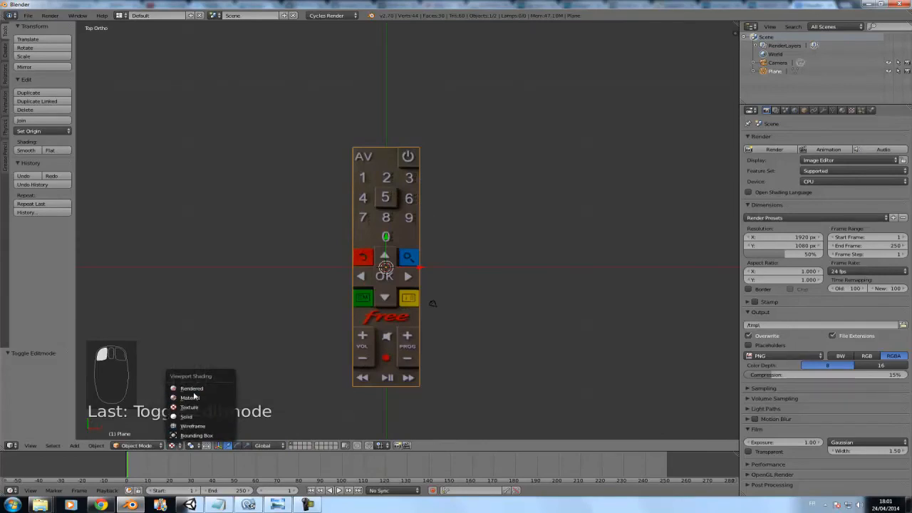
pyautogui.press('z')
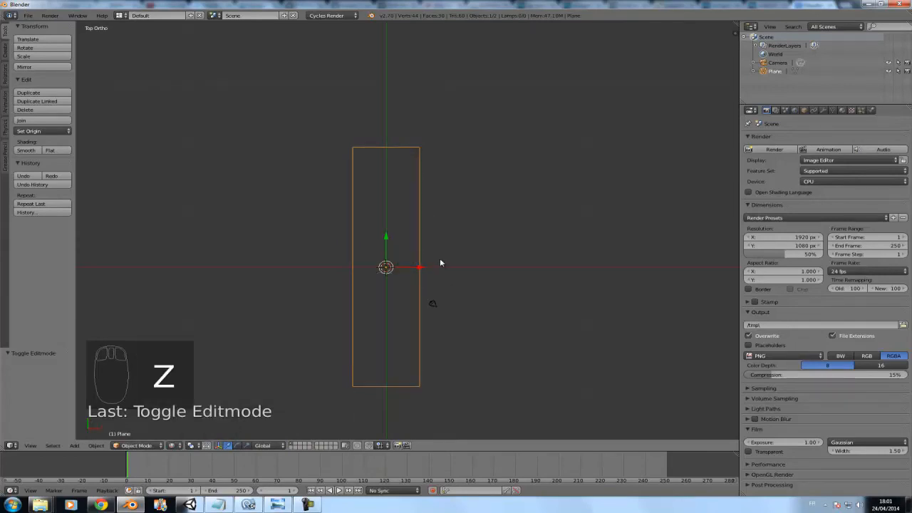
pyautogui.press('Tab')
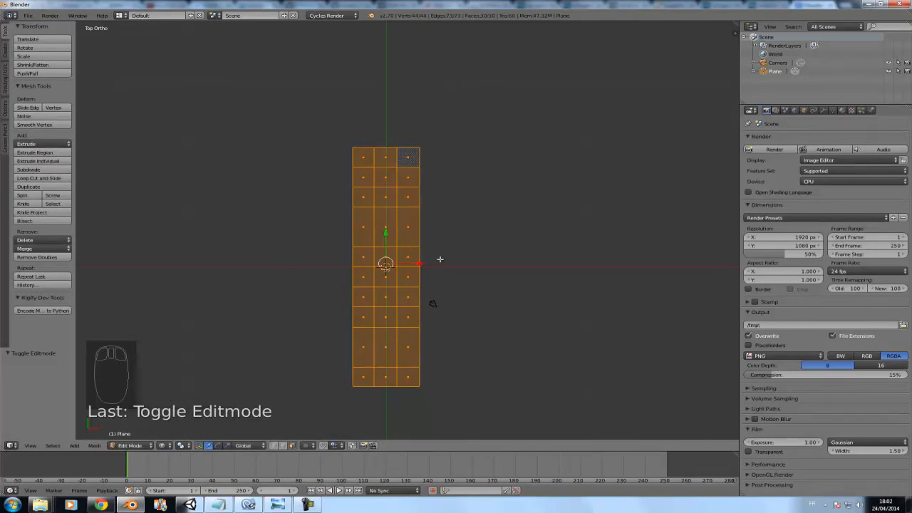
pyautogui.press('z')
pyautogui.press('z')
pyautogui.press('z')
pyautogui.press('z')
pyautogui.press('z')
pyautogui.press('z')
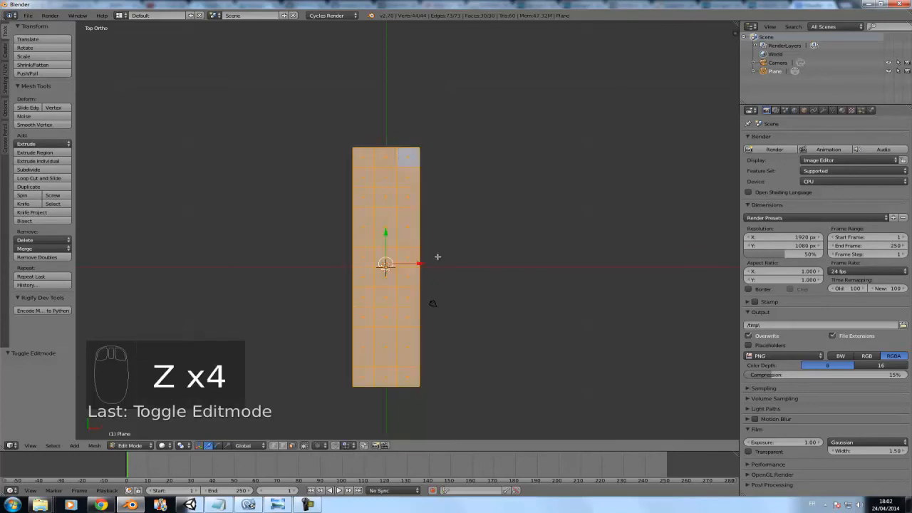
pyautogui.press('z')
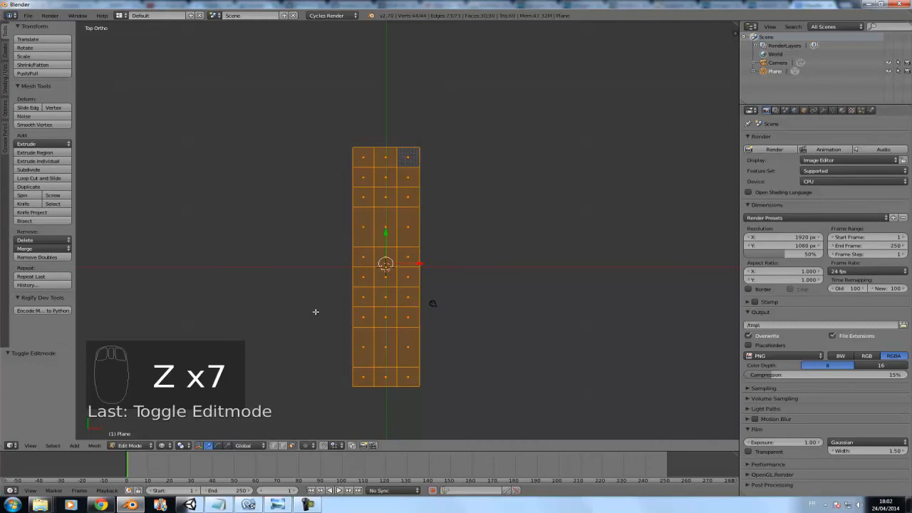
pyautogui.press('Tab')
pyautogui.press('Tab')
pyautogui.press('Tab')
pyautogui.press('Tab')
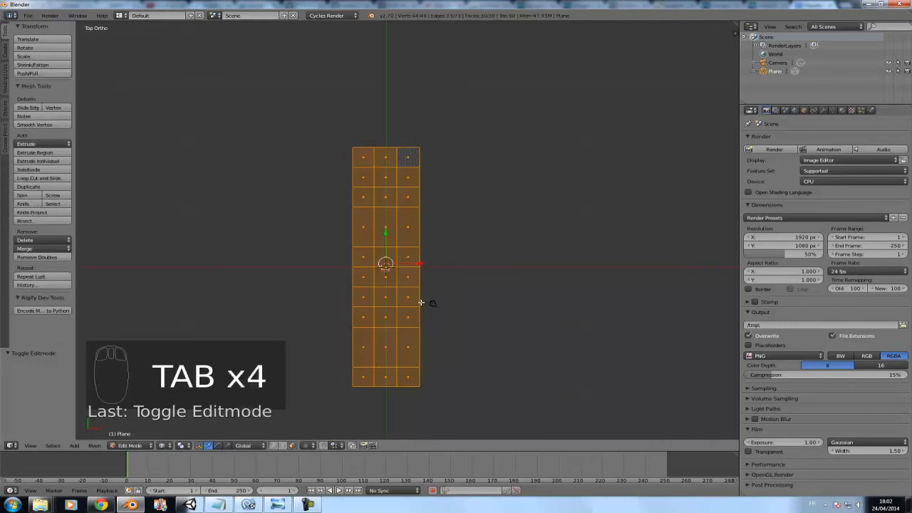
# Deselect all faces of the plane's button grid.
pyautogui.press('a')
pyautogui.press('a')
pyautogui.press('a')
pyautogui.press('a')
pyautogui.press('a')
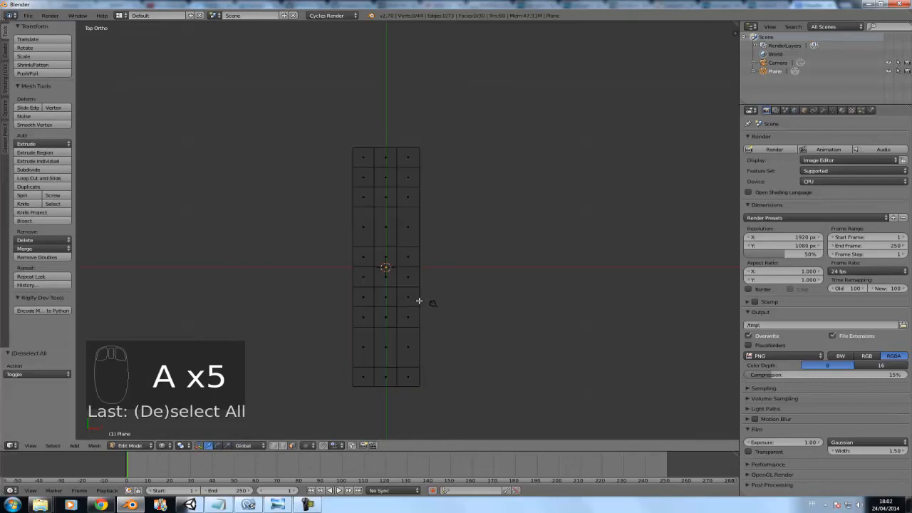
# Turn on the background images in the 3D view so the remote photo shows behind the button grid.
pyautogui.scroll(1, 408, 304)
pyautogui.keyDown('shift'); pyautogui.moveTo(440, 243); pyautogui.dragTo(450, 260, button='middle'); pyautogui.keyUp('shift')
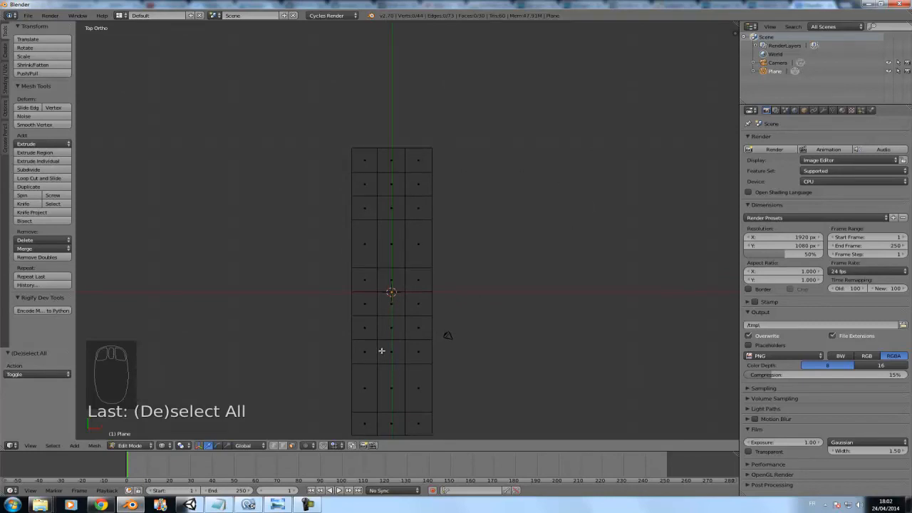
pyautogui.keyDown('shift'); pyautogui.moveTo(482, 298); pyautogui.dragTo(471, 235, button='middle'); pyautogui.keyUp('shift')
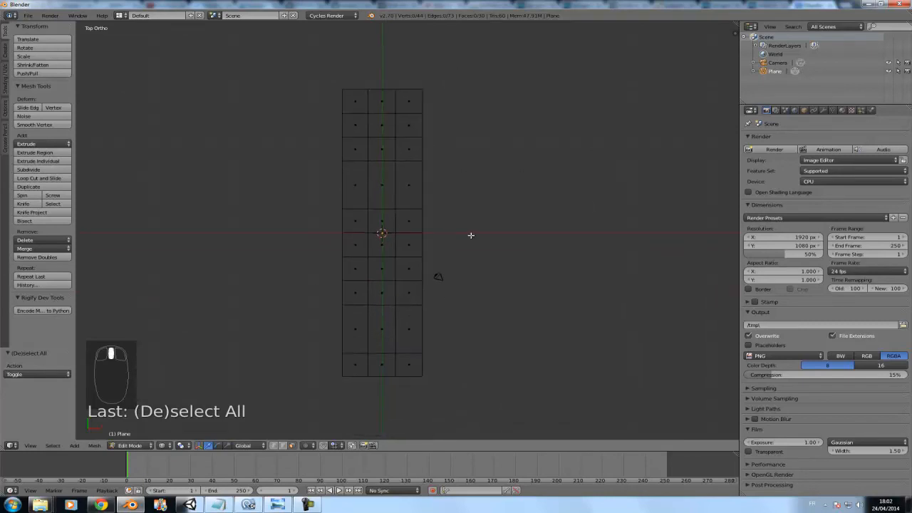
pyautogui.press('n')
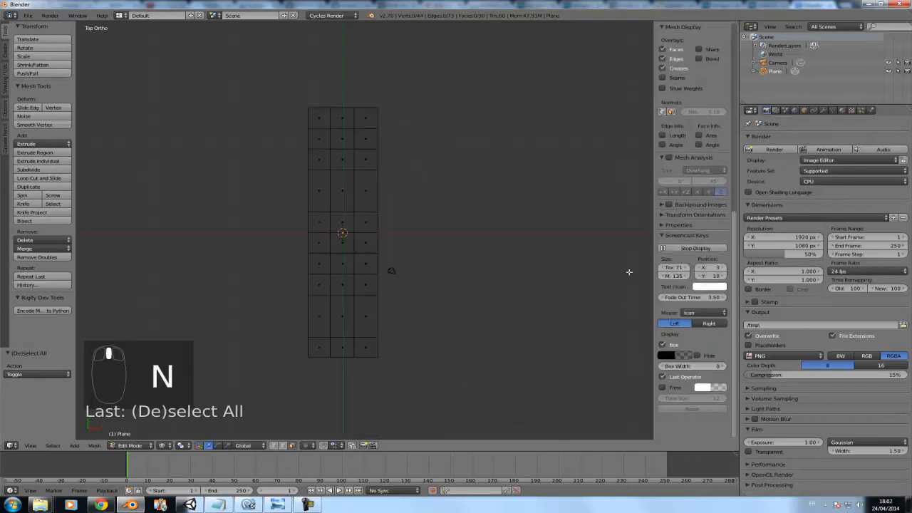
pyautogui.click(668, 204)
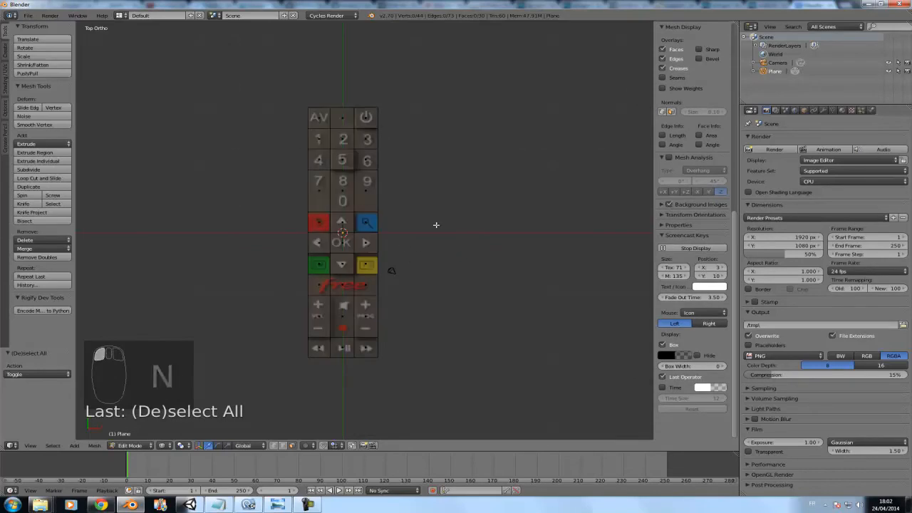
pyautogui.keyDown('shift'); pyautogui.moveTo(452, 183); pyautogui.dragTo(464, 216, button='middle'); pyautogui.keyUp('shift')
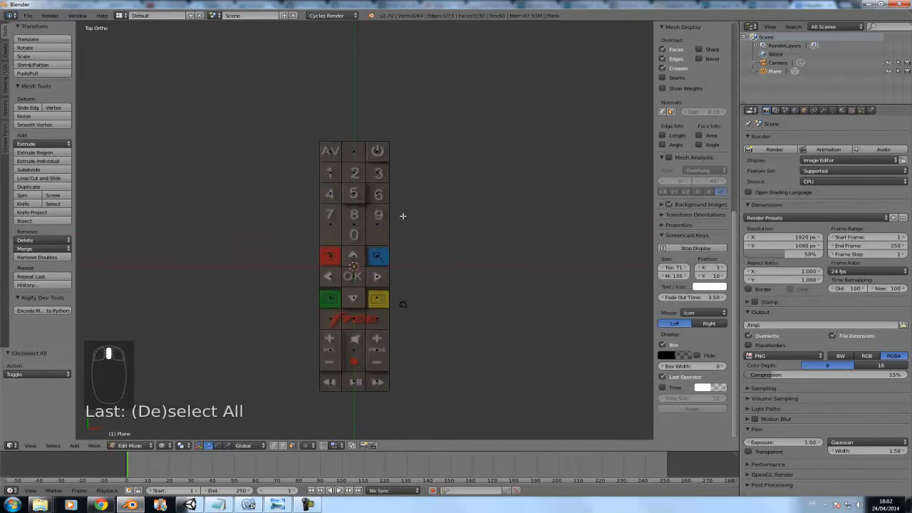
# Select the faces of the power button, the 5 key, the four arrows with OK, and the VOL and PROG buttons.
pyautogui.rightClick(377, 152)
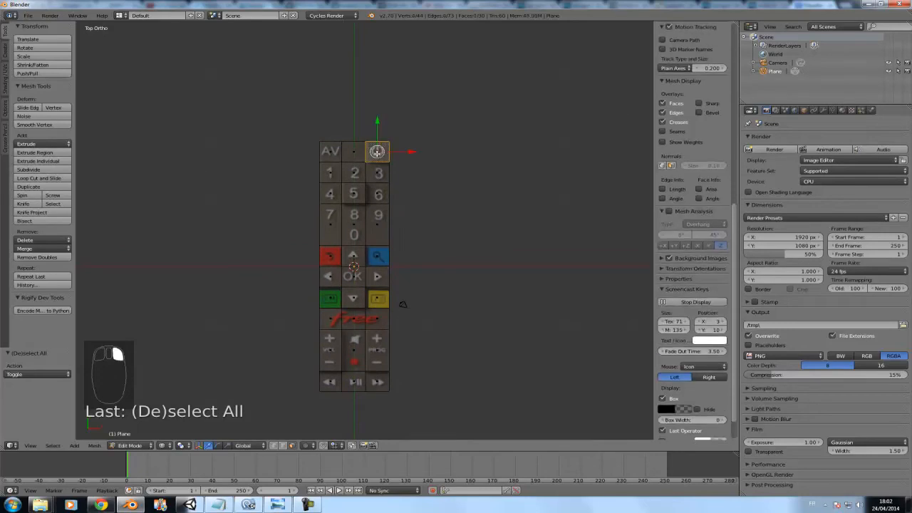
pyautogui.keyDown('shift'); pyautogui.rightClick(357, 189); pyautogui.keyUp('shift')
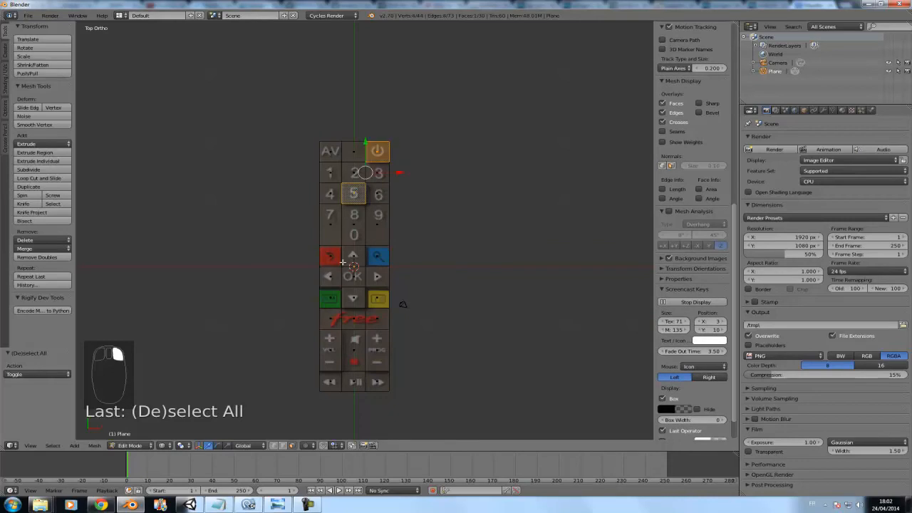
pyautogui.keyDown('shift'); pyautogui.rightClick(355, 258); pyautogui.keyUp('shift')
pyautogui.keyDown('shift'); pyautogui.rightClick(355, 272); pyautogui.keyUp('shift')
pyautogui.keyDown('shift'); pyautogui.rightClick(341, 275); pyautogui.keyUp('shift')
pyautogui.keyDown('shift'); pyautogui.rightClick(378, 279); pyautogui.keyUp('shift')
pyautogui.keyDown('shift'); pyautogui.rightClick(355, 296); pyautogui.keyUp('shift')
pyautogui.keyDown('shift'); pyautogui.rightClick(334, 350); pyautogui.keyUp('shift')
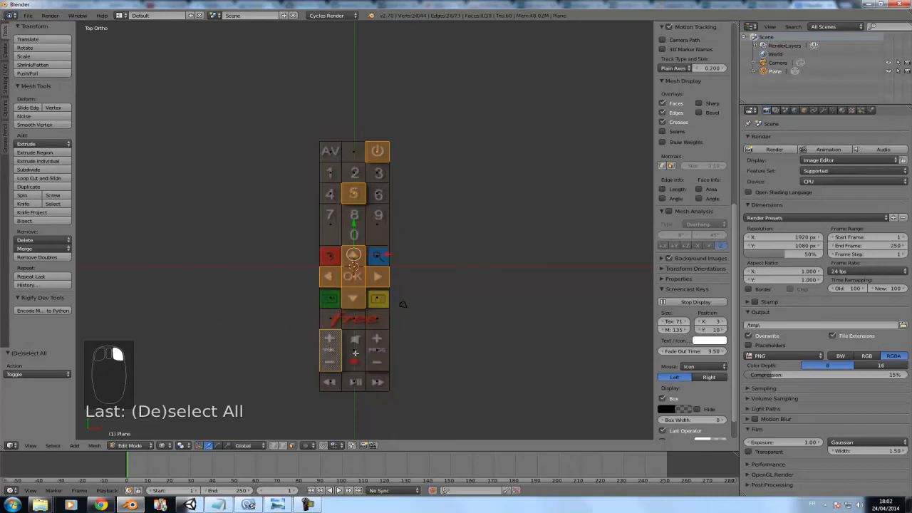
pyautogui.keyDown('shift'); pyautogui.rightClick(378, 355); pyautogui.keyUp('shift')
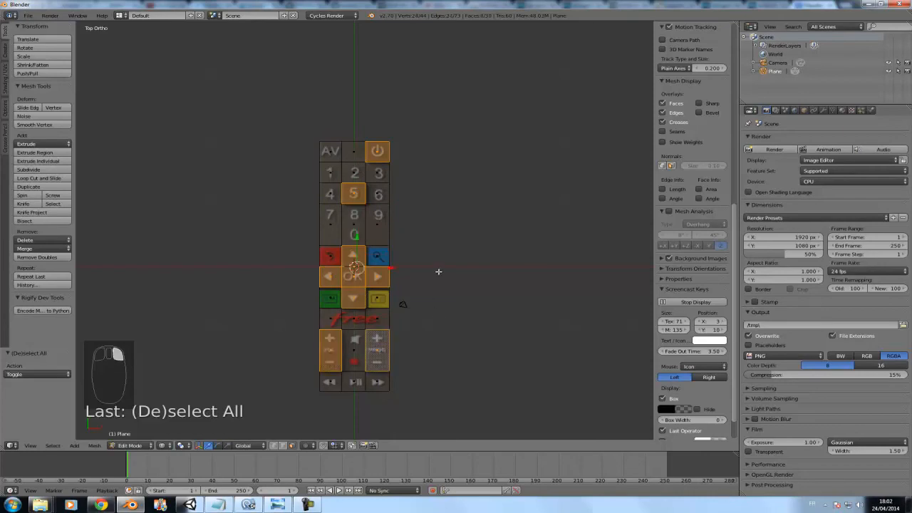
# In the right orthographic view, extrude the selected button faces and raise them about 0.538 along Z.
pyautogui.press('KP_3')
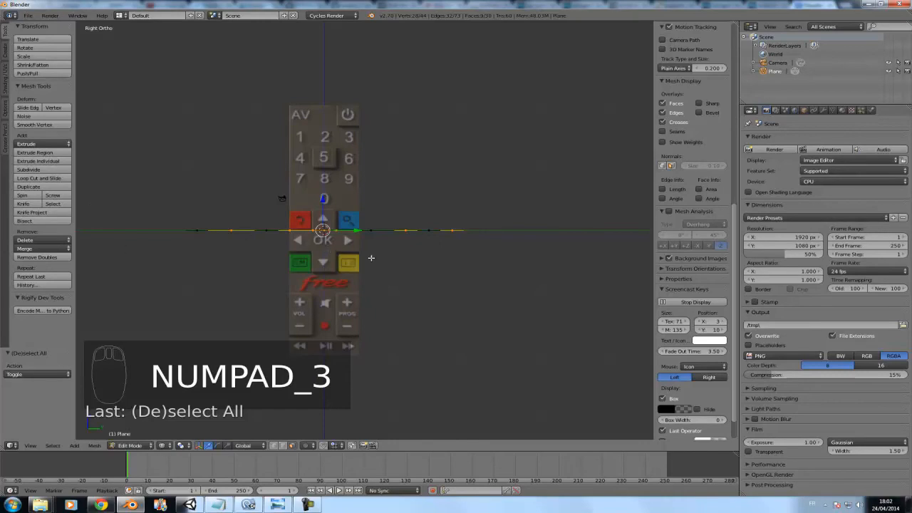
pyautogui.press('e')
pyautogui.rightClick(363, 246)
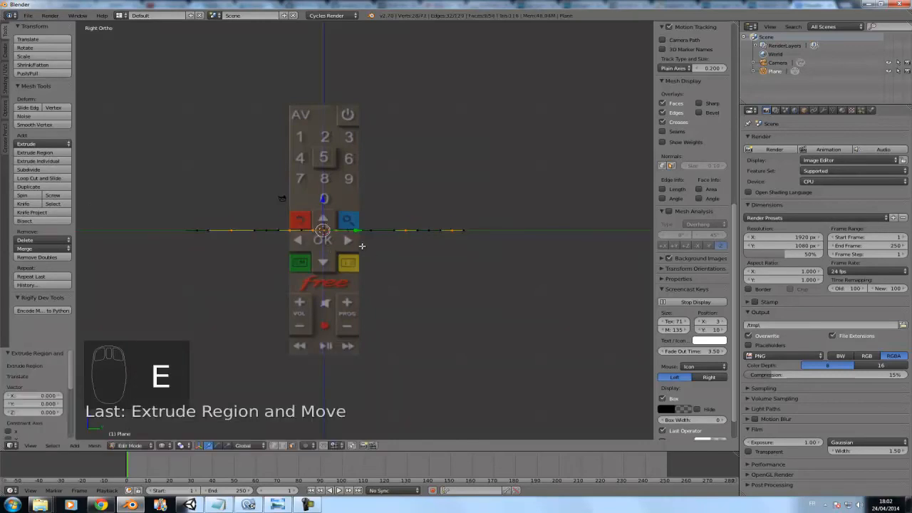
pyautogui.moveTo(324, 199); pyautogui.dragTo(324, 197)
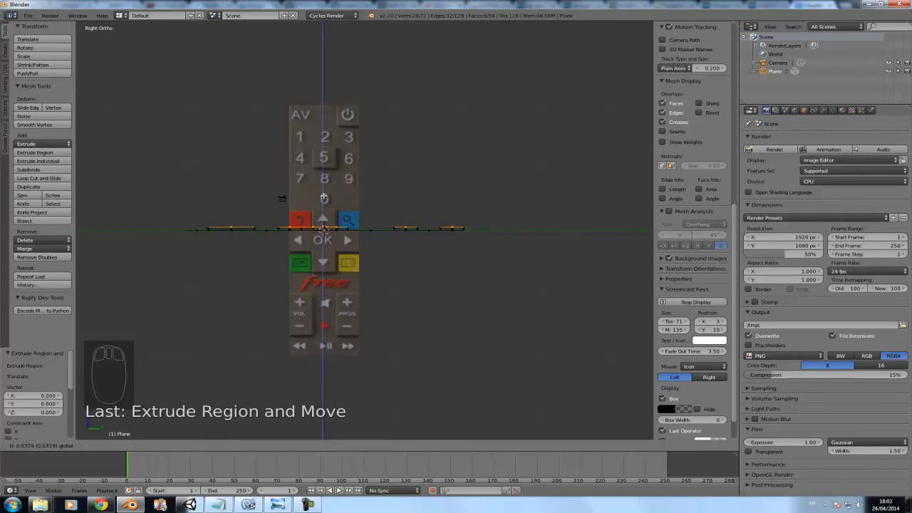
pyautogui.click(324, 197)
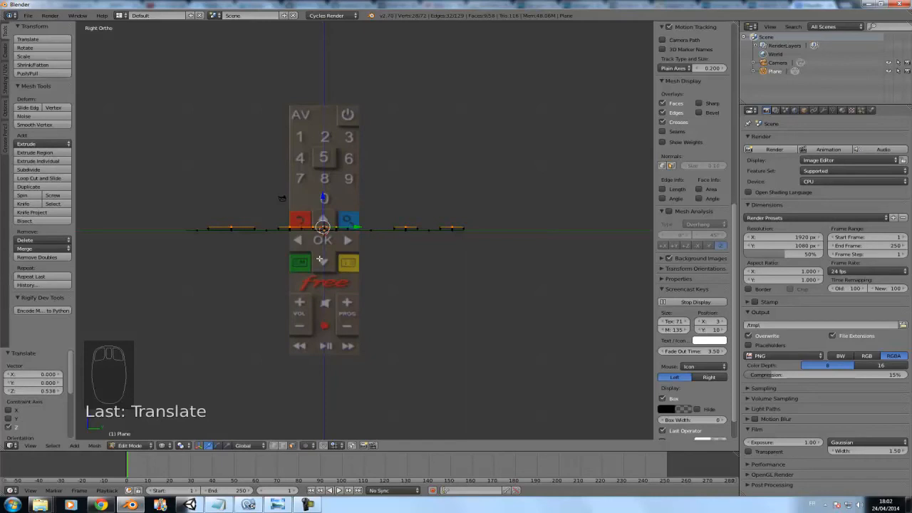
# Render a test image of the raised buttons, close it, and look through the camera.
pyautogui.press('F12')
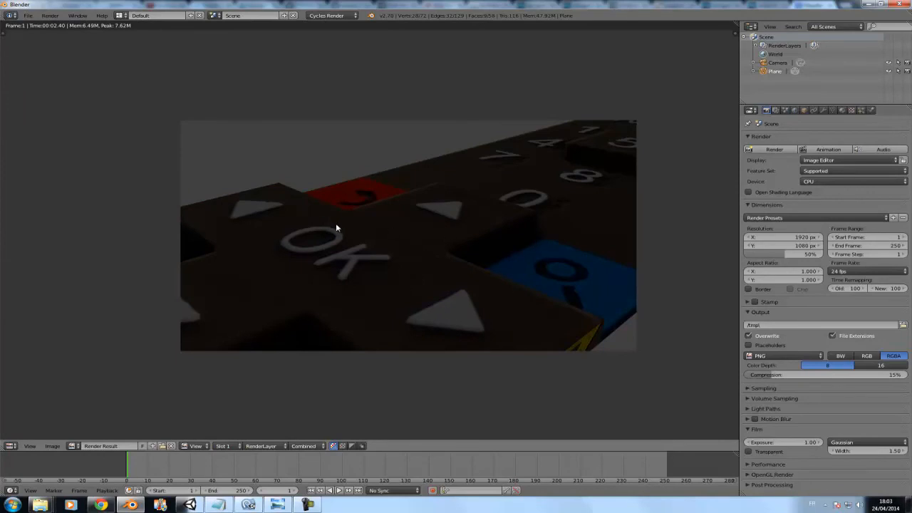
pyautogui.press('Escape')
pyautogui.press('KP_0')
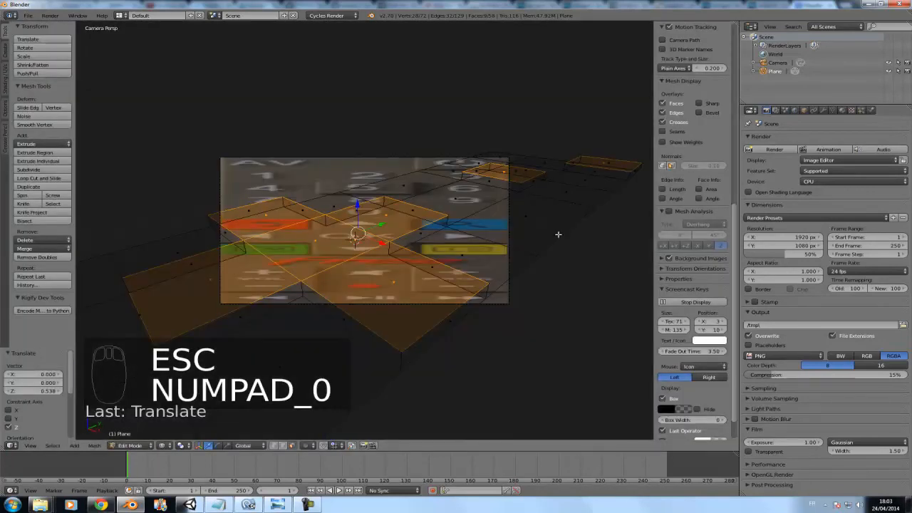
# Leave edit mode, select the camera, and enable Lock Camera to View.
pyautogui.press('Tab')
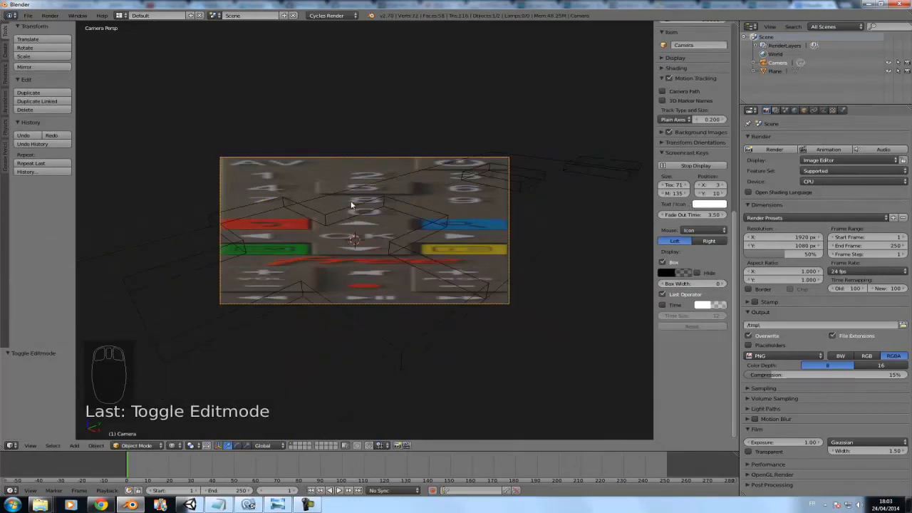
pyautogui.scroll(5, 683, 288)
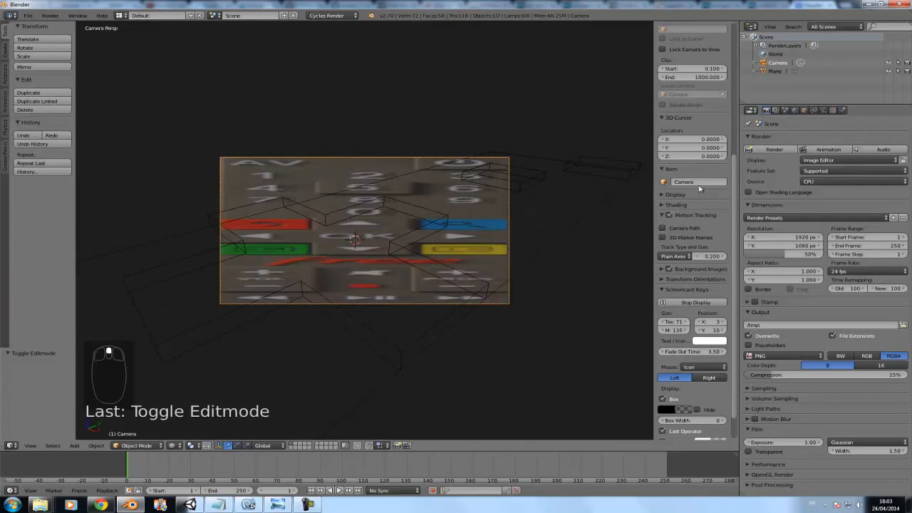
pyautogui.click(662, 214)
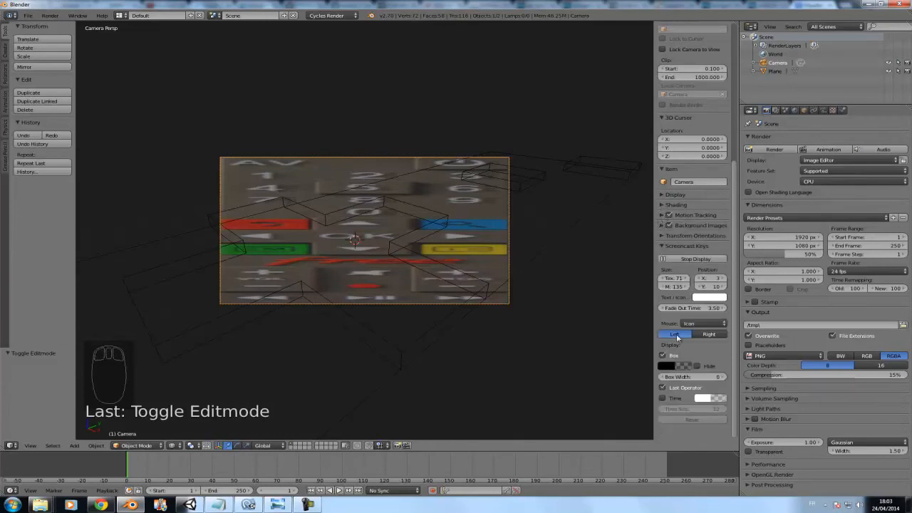
pyautogui.scroll(3, 677, 342)
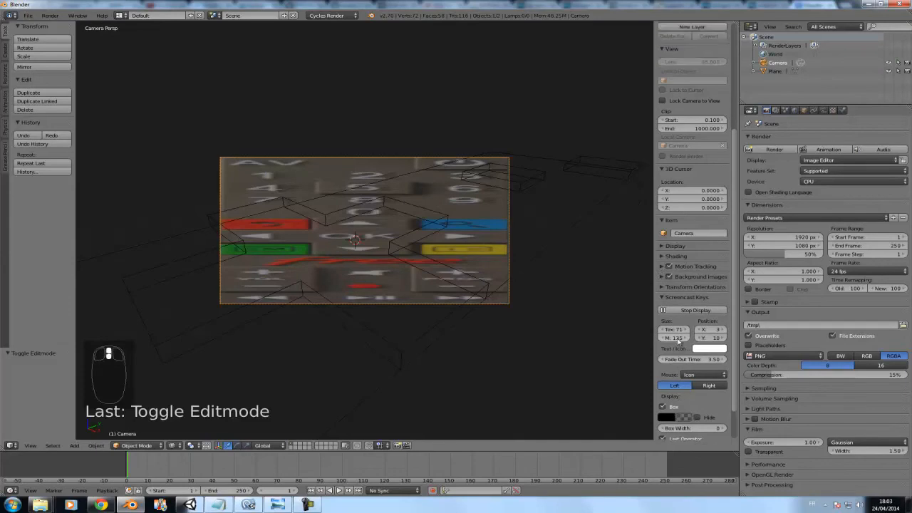
pyautogui.scroll(2, 677, 340)
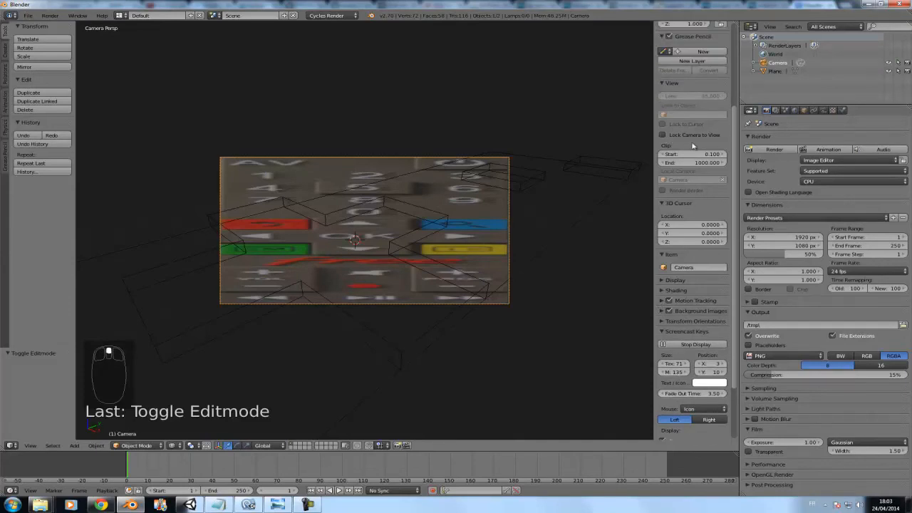
pyautogui.click(662, 135)
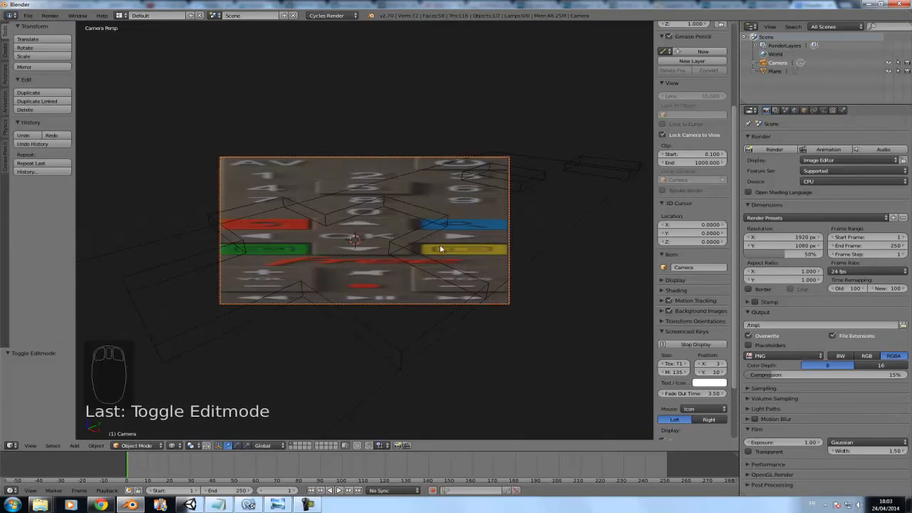
# Reframe the camera to show the whole remote, then render a test image and close it.
pyautogui.moveTo(440, 249); pyautogui.dragTo(440, 248, button='middle')
pyautogui.press('F12')
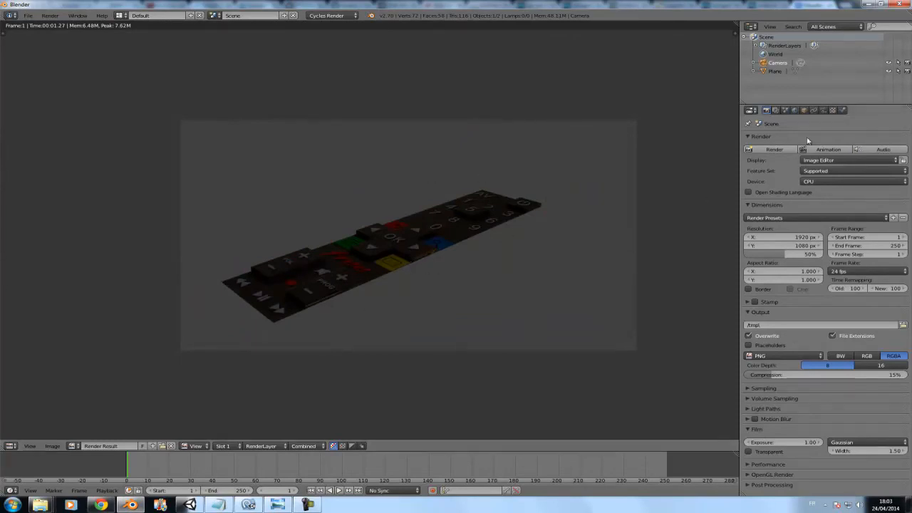
pyautogui.press('Escape')
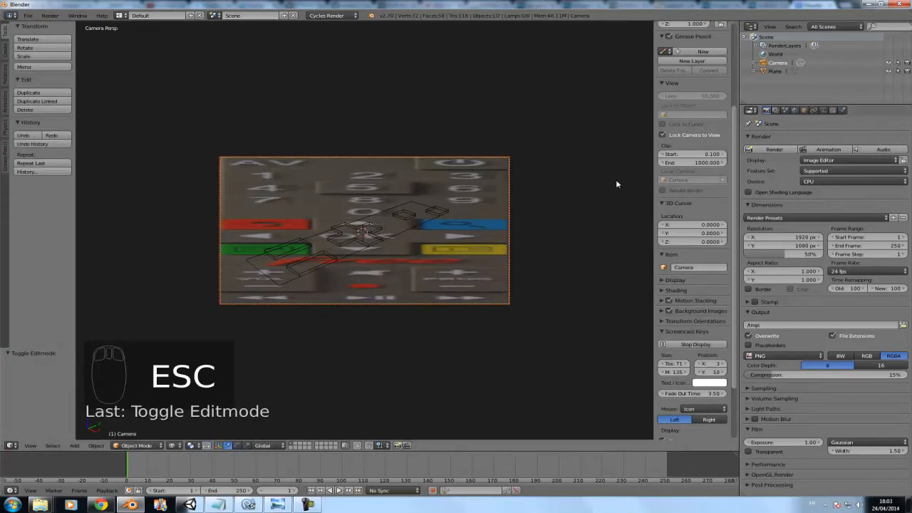
# Fine-tune the camera's angle on the remote, turn off Lock Camera to View, and leave the camera view.
pyautogui.moveTo(535, 175); pyautogui.dragTo(483, 195, button='middle')
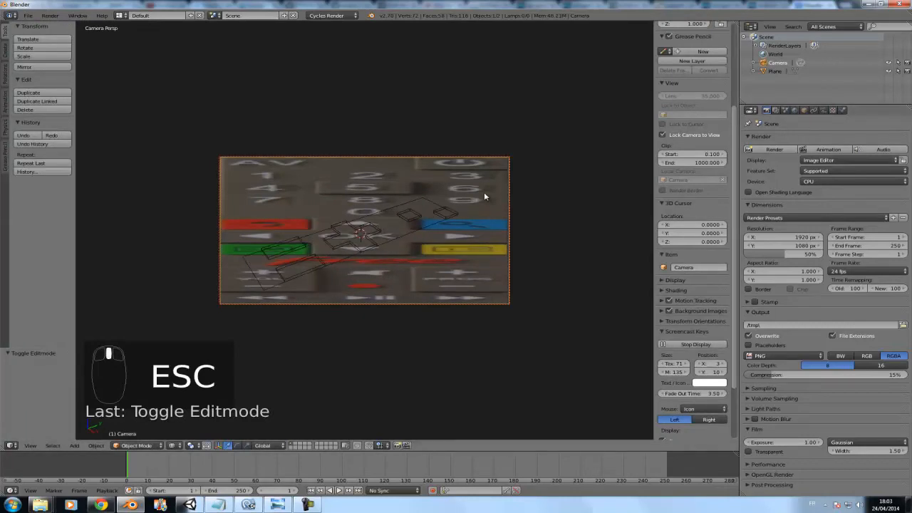
pyautogui.hotkey('ctrl', 'z')
pyautogui.scroll(-7, 431, 213)
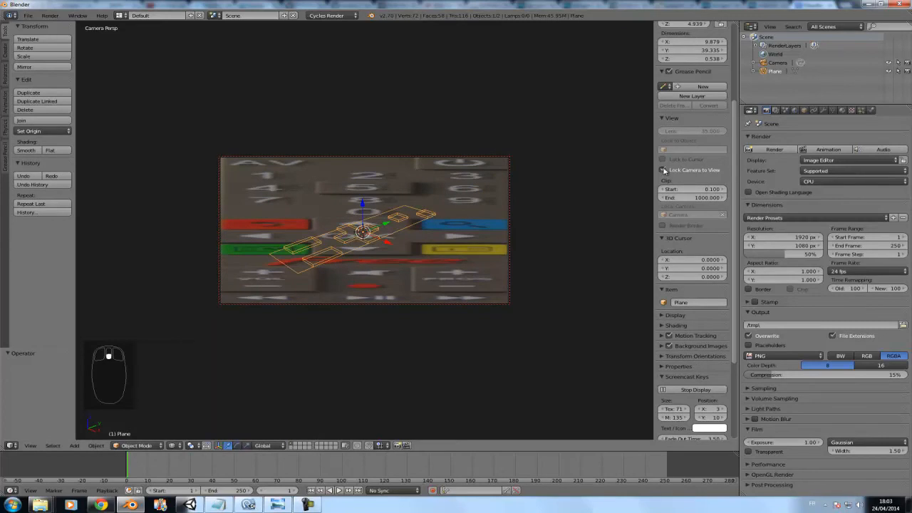
pyautogui.click(664, 171)
pyautogui.click(360, 232)
pyautogui.moveTo(359, 232); pyautogui.dragTo(491, 192, button='middle')
pyautogui.moveTo(351, 258); pyautogui.dragTo(382, 226, button='middle')
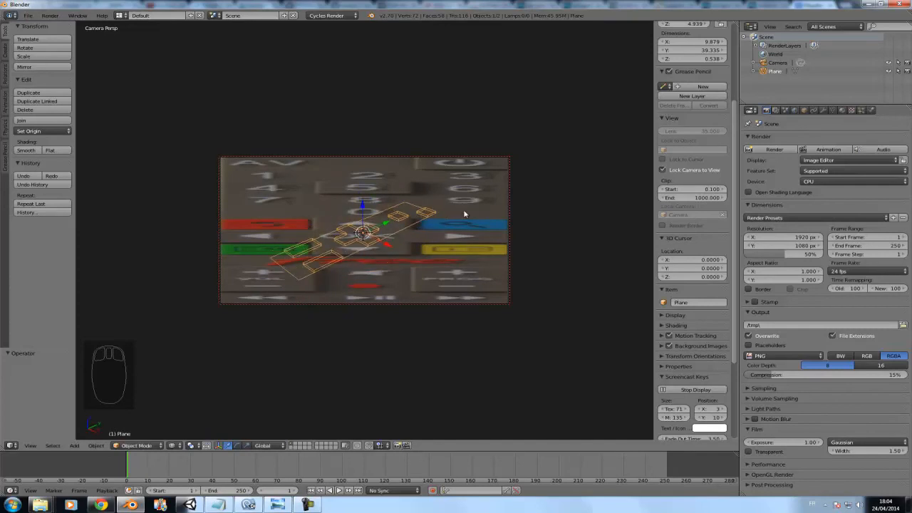
pyautogui.click(663, 169)
pyautogui.moveTo(298, 244); pyautogui.dragTo(321, 254, button='middle')
# Show the plane's material settings and examine the raised buttons in perspective, top and front views against the background photo.
pyautogui.click(841, 109)
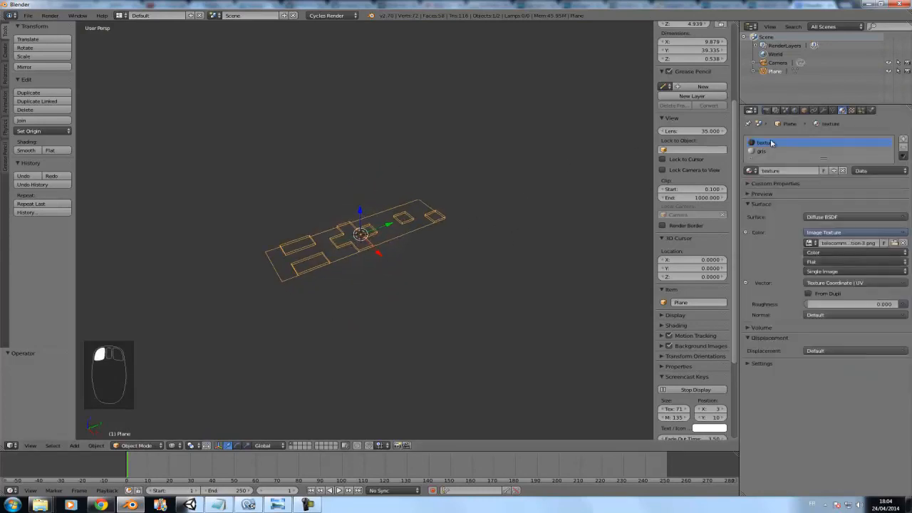
pyautogui.scroll(5, 451, 263)
pyautogui.moveTo(451, 263); pyautogui.dragTo(428, 251, button='middle')
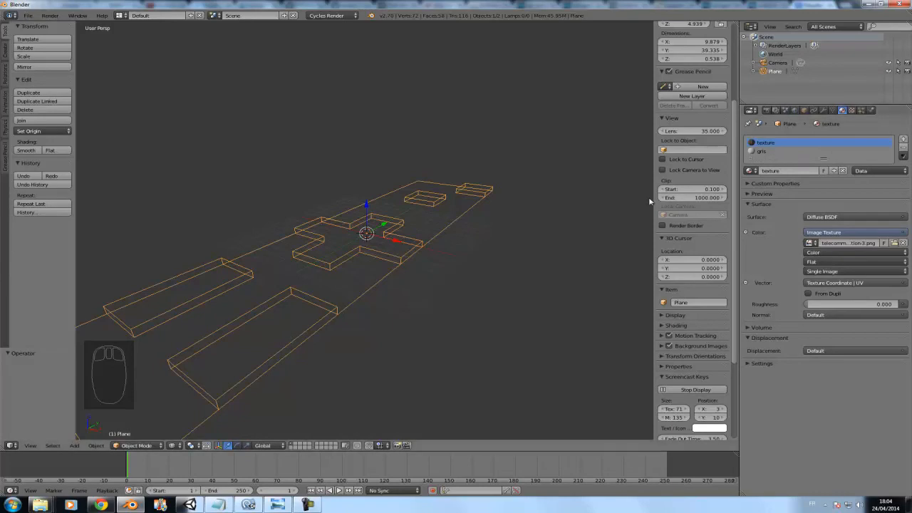
pyautogui.press('KP_7')
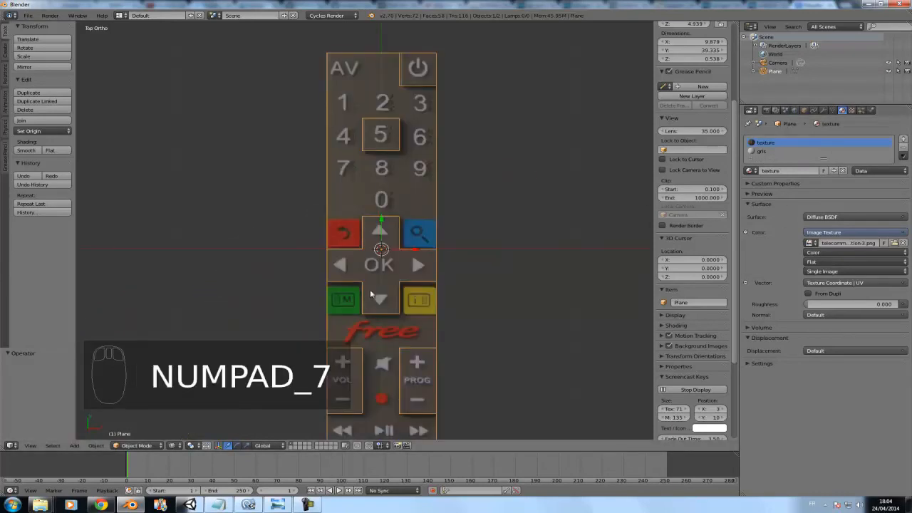
pyautogui.scroll(-2, 406, 265)
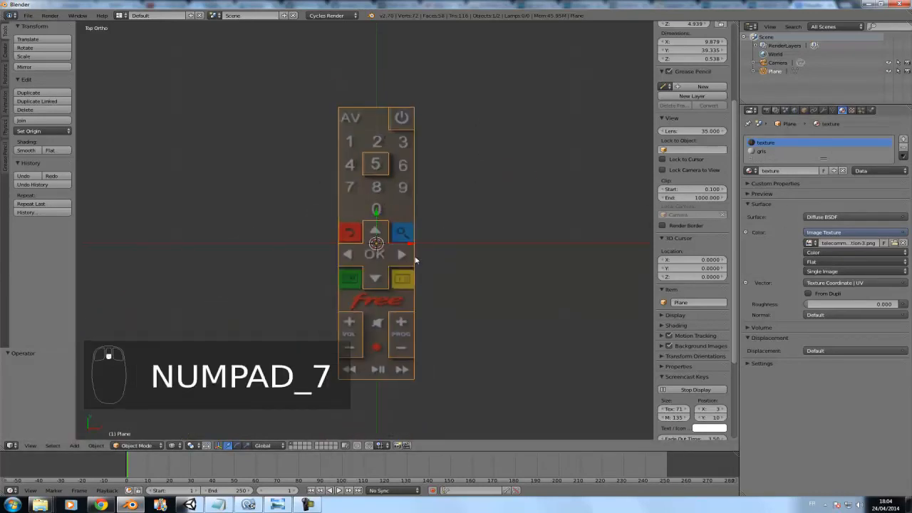
pyautogui.keyDown('shift'); pyautogui.moveTo(474, 311); pyautogui.dragTo(451, 259, button='middle'); pyautogui.keyUp('shift')
pyautogui.scroll(2, 432, 275)
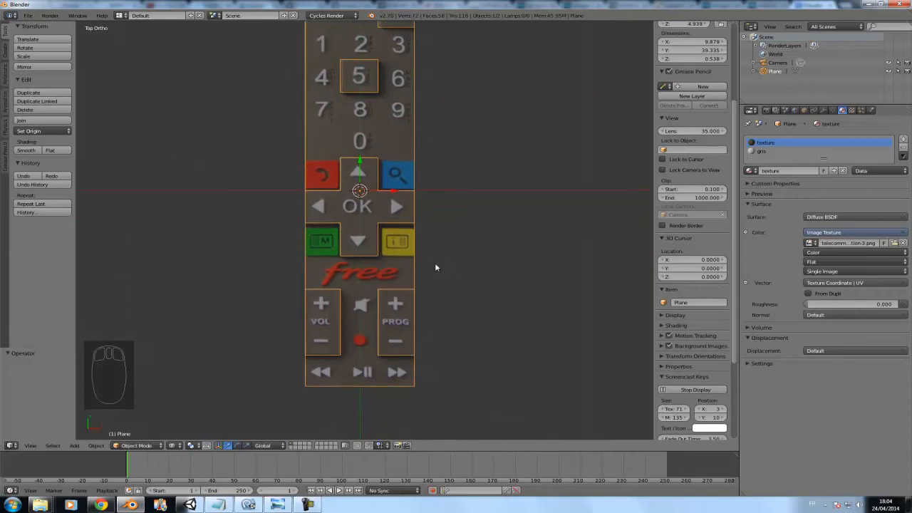
pyautogui.press('KP_1')
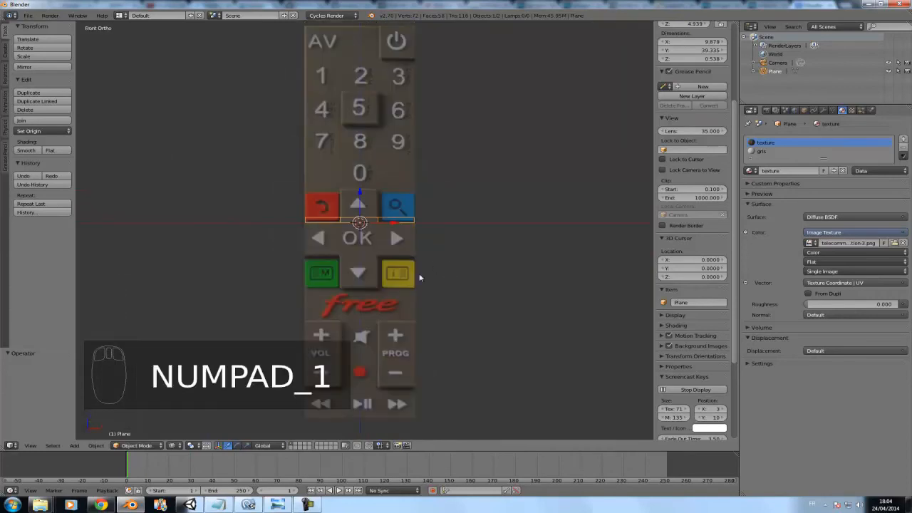
pyautogui.scroll(6, 420, 273)
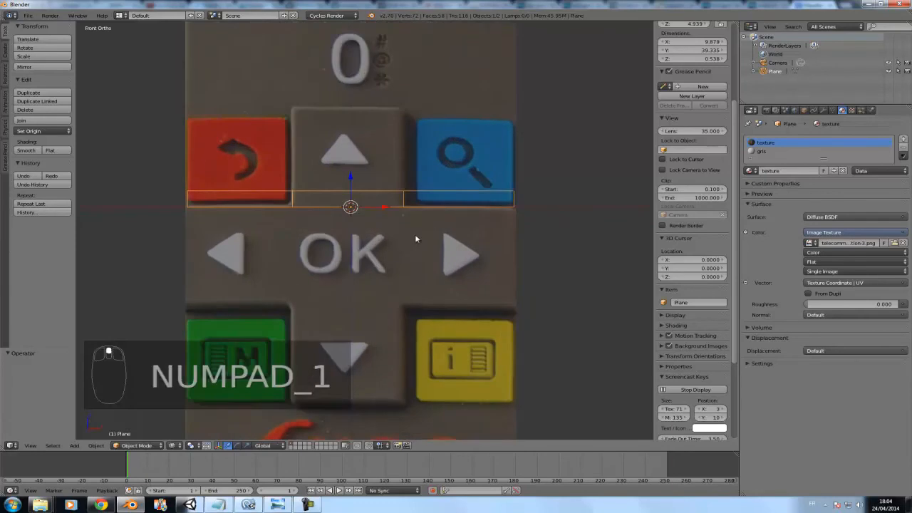
pyautogui.keyDown('shift'); pyautogui.moveTo(417, 240); pyautogui.dragTo(414, 262, button='middle'); pyautogui.keyUp('shift')
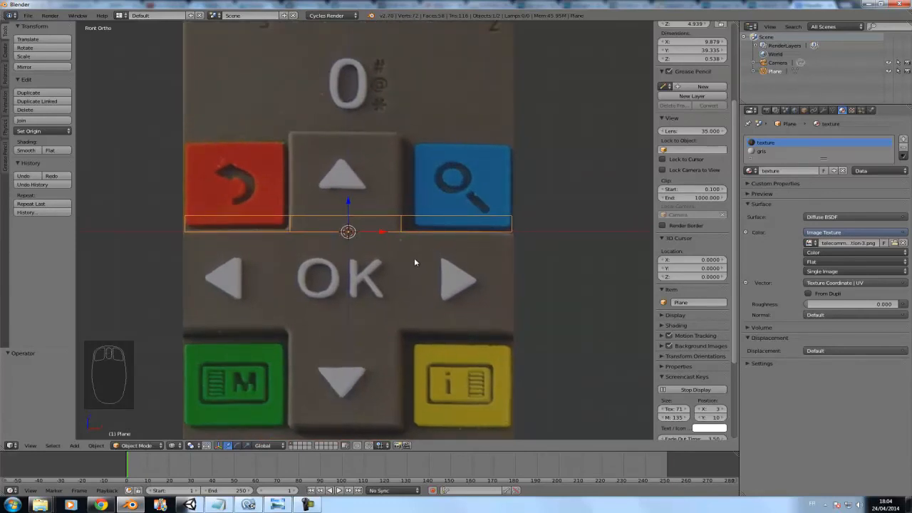
pyautogui.press('KP_7')
pyautogui.scroll(-7, 413, 263)
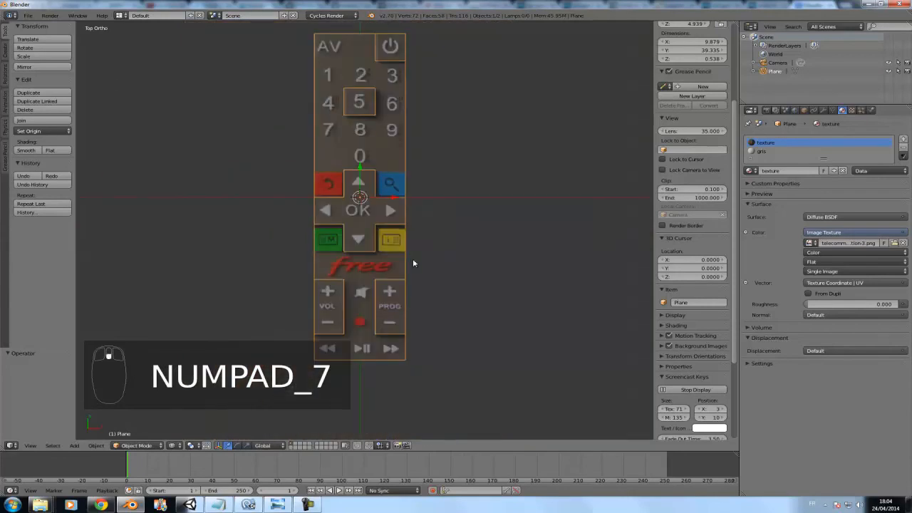
# Enter edit mode on the remote plane in the top view and select all of its faces.
pyautogui.press('Tab')
pyautogui.keyDown('shift'); pyautogui.moveTo(444, 209); pyautogui.dragTo(453, 246, button='middle'); pyautogui.keyUp('shift')
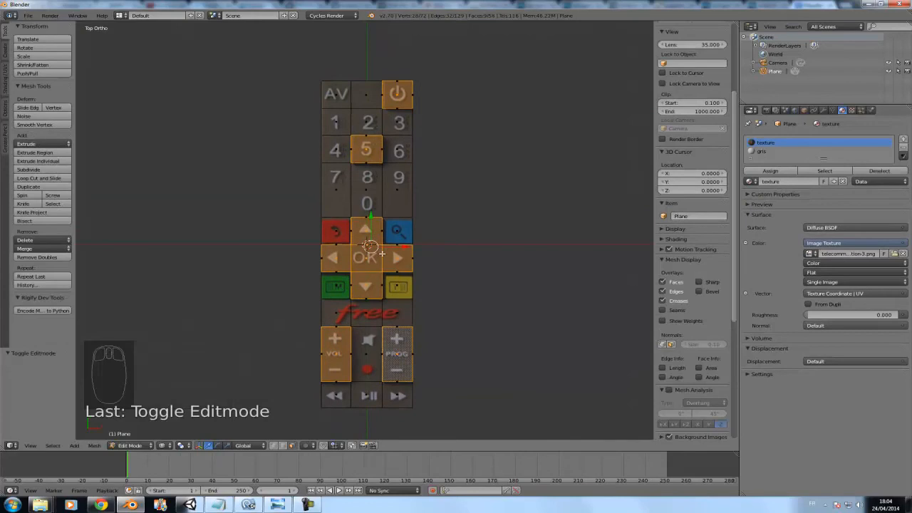
pyautogui.press('a')
pyautogui.press('a')
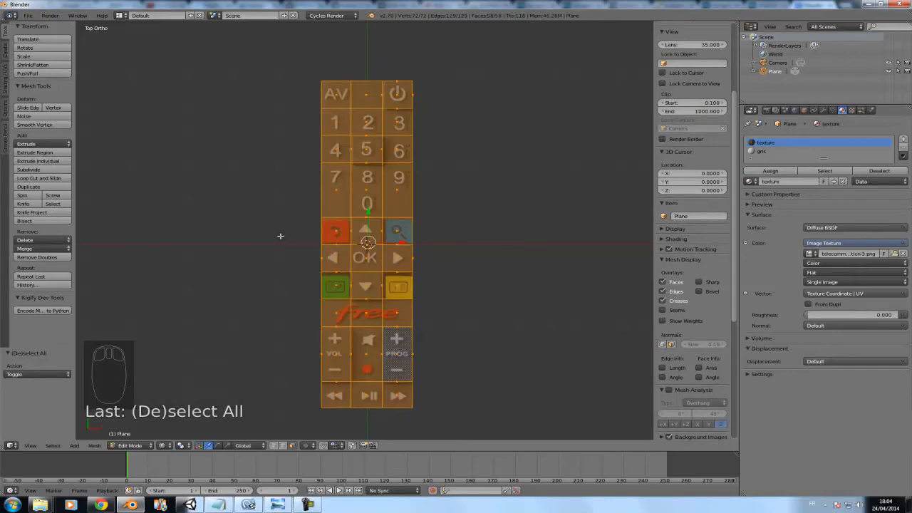
# Remove the power, blank, AV and flat number-key faces from the selection, keeping the raised 5 key selected.
pyautogui.keyDown('shift'); pyautogui.rightClick(392, 99); pyautogui.keyUp('shift')
pyautogui.keyDown('shift'); pyautogui.rightClick(370, 95); pyautogui.keyUp('shift')
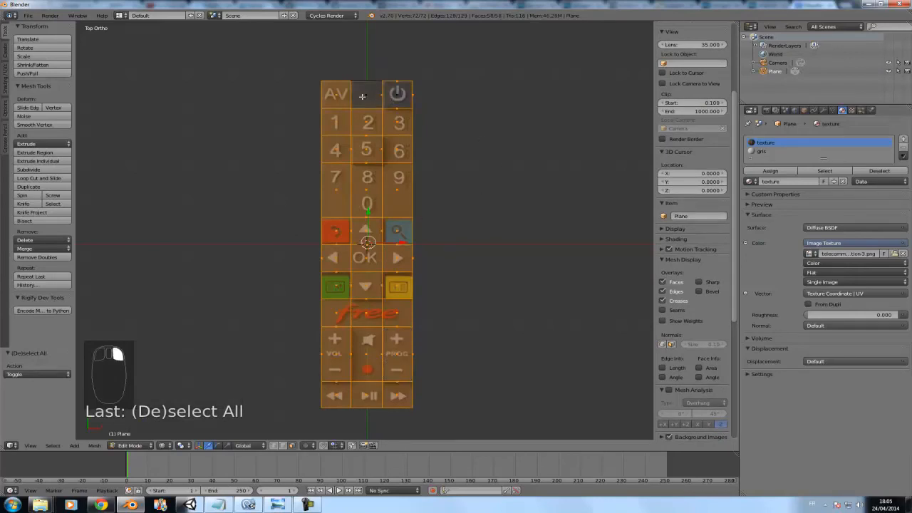
pyautogui.keyDown('shift'); pyautogui.rightClick(335, 99); pyautogui.keyUp('shift')
pyautogui.keyDown('shift'); pyautogui.rightClick(337, 121); pyautogui.keyUp('shift')
pyautogui.keyDown('shift'); pyautogui.rightClick(367, 122); pyautogui.keyUp('shift')
pyautogui.keyDown('shift'); pyautogui.rightClick(394, 124); pyautogui.keyUp('shift')
pyautogui.keyDown('shift'); pyautogui.rightClick(399, 152); pyautogui.keyUp('shift')
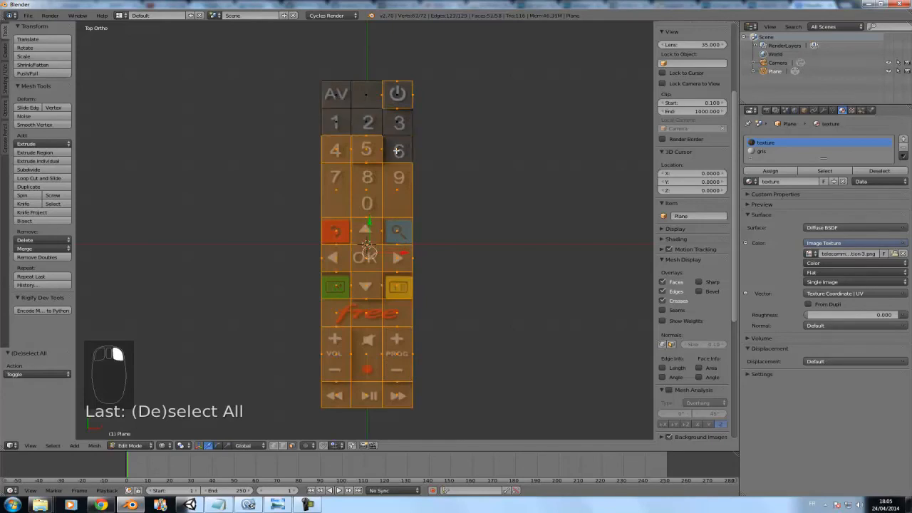
pyautogui.keyDown('shift'); pyautogui.rightClick(339, 148); pyautogui.keyUp('shift')
pyautogui.keyDown('shift'); pyautogui.rightClick(333, 171); pyautogui.keyUp('shift')
pyautogui.keyDown('shift'); pyautogui.rightClick(366, 188); pyautogui.keyUp('shift')
pyautogui.keyDown('shift'); pyautogui.rightClick(394, 187); pyautogui.keyUp('shift')
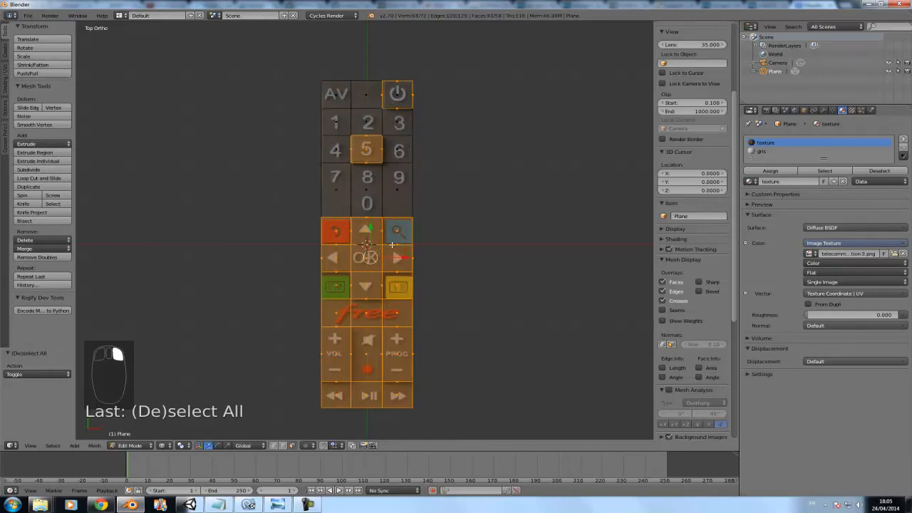
# Deselect the flat faces of the coloured keys, the free logo, the mute and record area, and the bottom playback row.
pyautogui.keyDown('shift'); pyautogui.rightClick(396, 231); pyautogui.keyUp('shift')
pyautogui.keyDown('shift'); pyautogui.rightClick(338, 231); pyautogui.keyUp('shift')
pyautogui.keyDown('shift'); pyautogui.rightClick(337, 288); pyautogui.keyUp('shift')
pyautogui.keyDown('shift'); pyautogui.rightClick(397, 286); pyautogui.keyUp('shift')
pyautogui.keyDown('shift'); pyautogui.rightClick(397, 314); pyautogui.keyUp('shift')
pyautogui.keyDown('shift'); pyautogui.rightClick(366, 314); pyautogui.keyUp('shift')
pyautogui.keyDown('shift'); pyautogui.rightClick(335, 313); pyautogui.keyUp('shift')
pyautogui.keyDown('shift'); pyautogui.rightClick(367, 350); pyautogui.keyUp('shift')
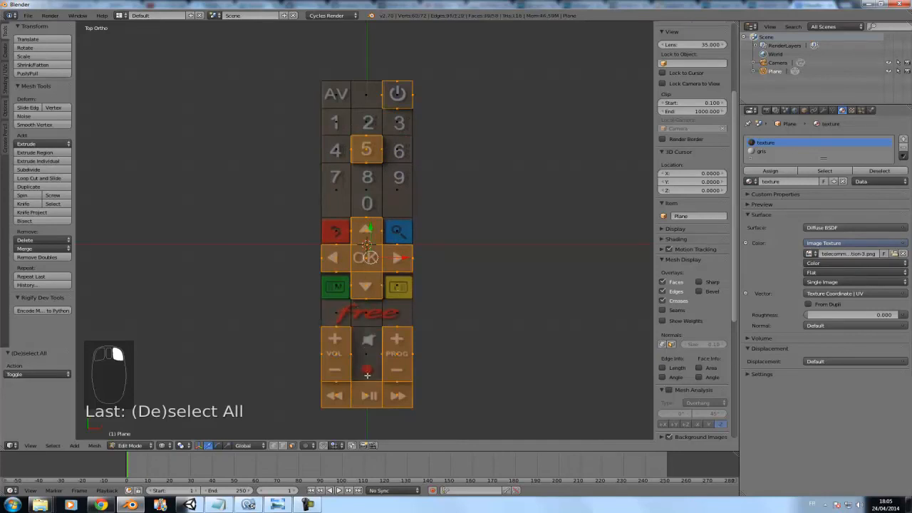
pyautogui.keyDown('shift'); pyautogui.rightClick(339, 397); pyautogui.keyUp('shift')
pyautogui.keyDown('shift'); pyautogui.rightClick(367, 396); pyautogui.keyUp('shift')
pyautogui.keyDown('shift'); pyautogui.rightClick(400, 396); pyautogui.keyUp('shift')
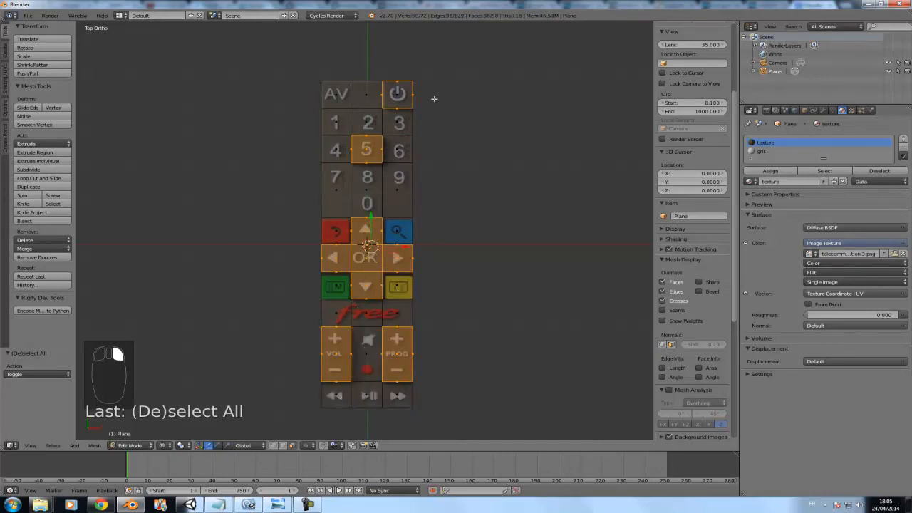
# Try Circle Select with different brush sizes on the flat number-key faces, deselect those faces again, and leave the tool.
pyautogui.press('c')
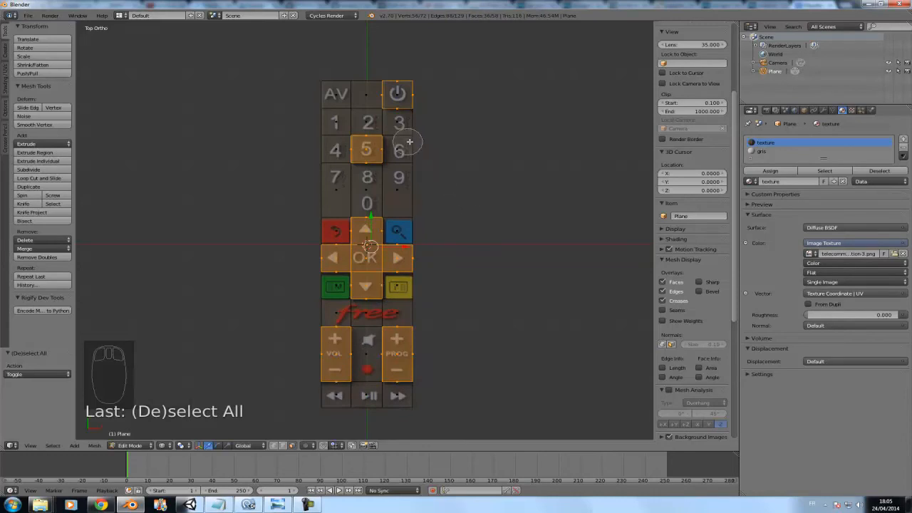
pyautogui.scroll(5, 420, 152)
pyautogui.scroll(-6, 505, 172)
pyautogui.scroll(6, 505, 172)
pyautogui.scroll(-7, 460, 161)
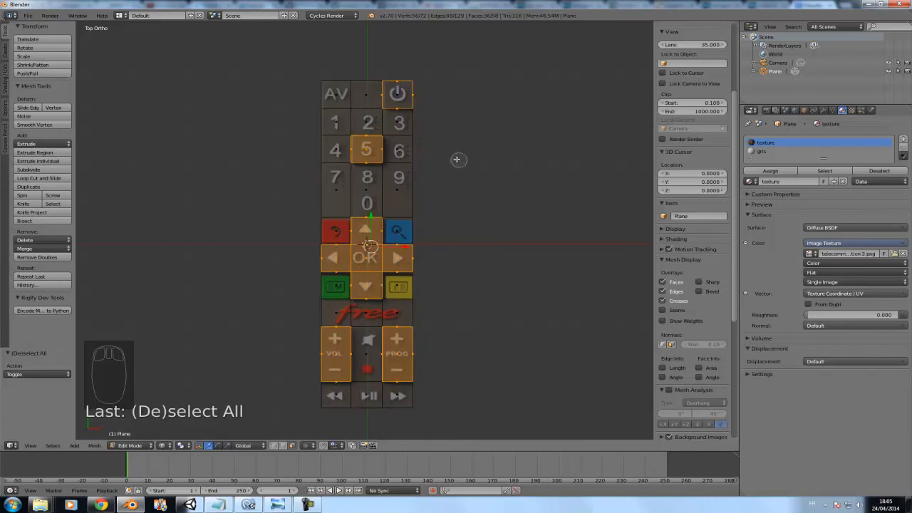
pyautogui.scroll(5, 467, 167)
pyautogui.moveTo(433, 197)
pyautogui.mouseDown()
pyautogui.moveTo(309, 192)
pyautogui.moveTo(405, 192)
pyautogui.moveTo(403, 124)
pyautogui.moveTo(399, 154)
pyautogui.mouseUp()
pyautogui.scroll(-3, 474, 206)
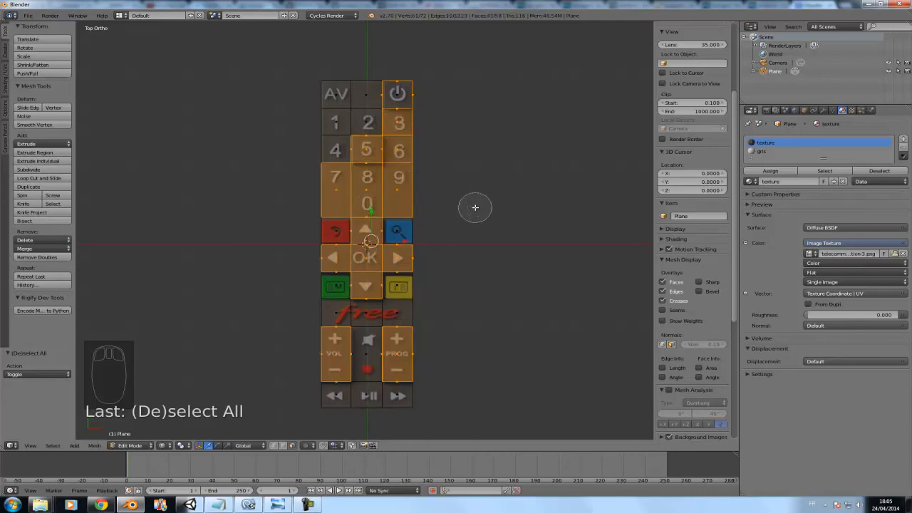
pyautogui.scroll(3, 409, 191)
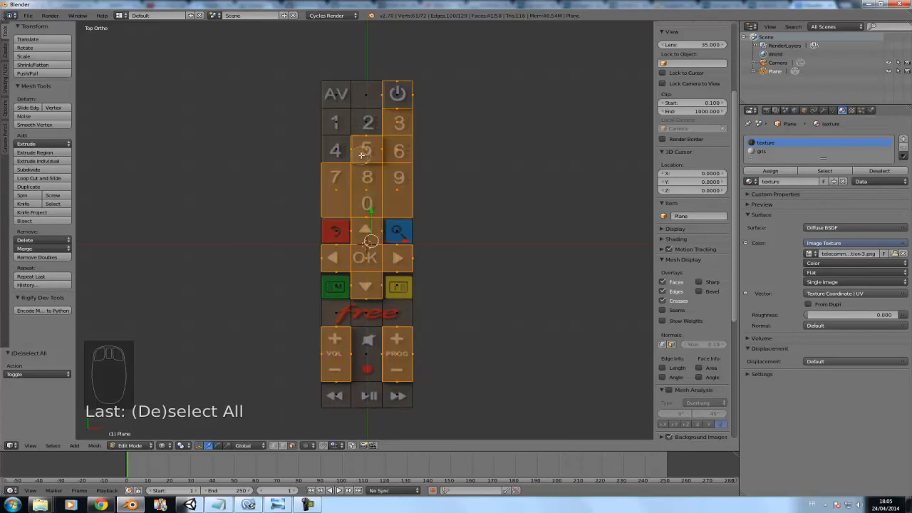
pyautogui.moveTo(437, 204)
pyautogui.mouseDown(button='middle')
pyautogui.moveTo(401, 190)
pyautogui.moveTo(319, 187)
pyautogui.mouseUp(button='middle')
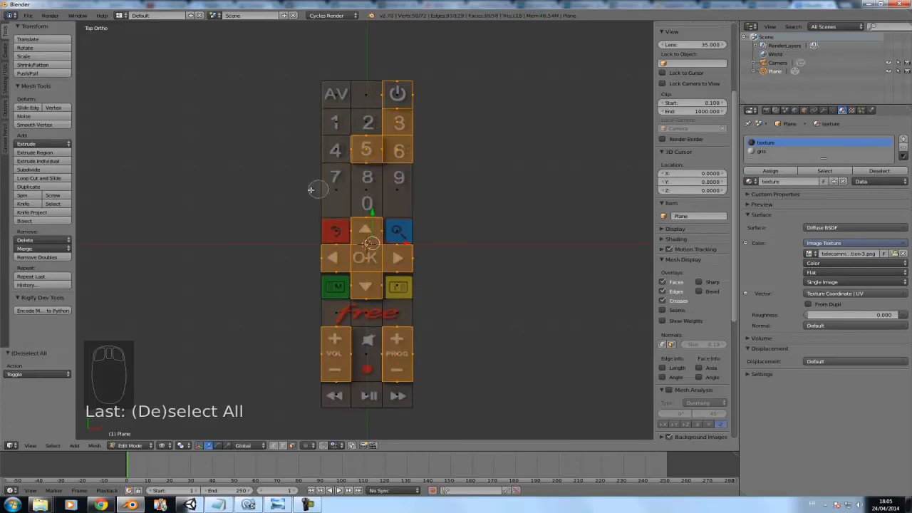
pyautogui.moveTo(399, 151)
pyautogui.mouseDown(button='middle')
pyautogui.moveTo(405, 127)
pyautogui.moveTo(428, 181)
pyautogui.mouseUp(button='middle')
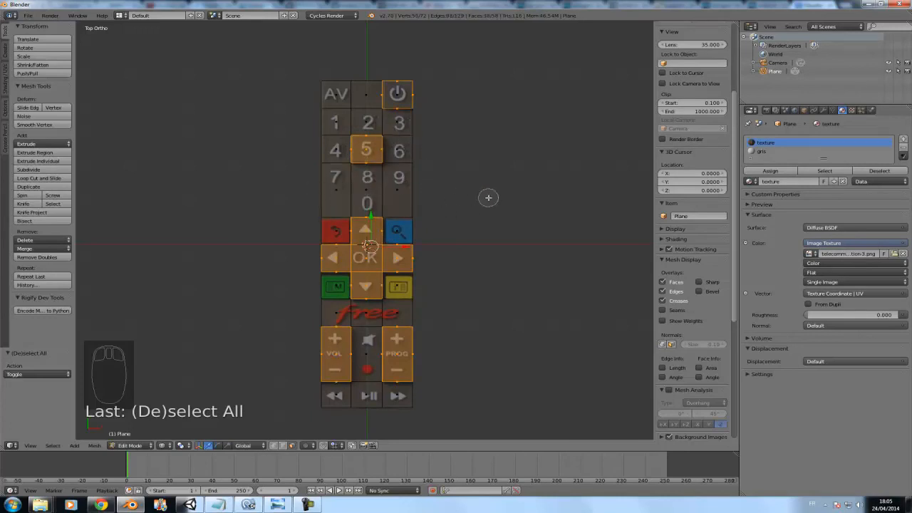
pyautogui.rightClick(458, 198)
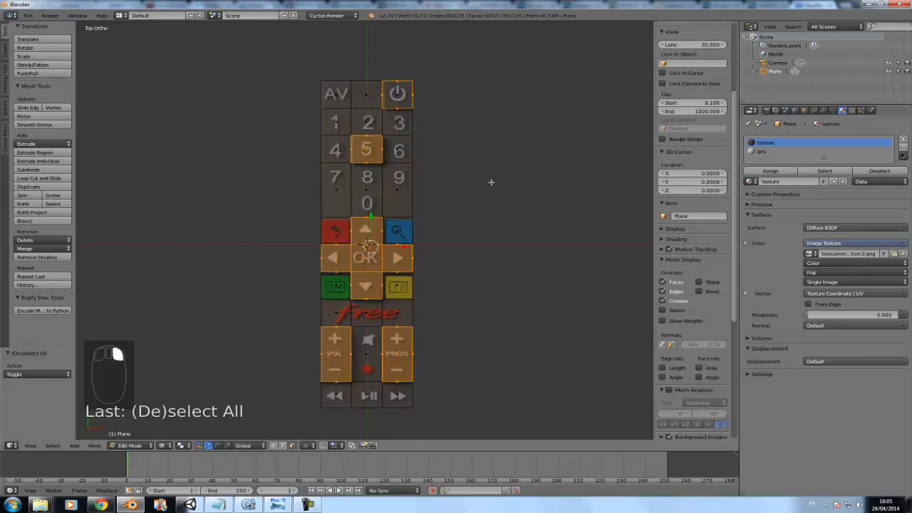
# Deselect the top faces of the 5, arrow, OK, VOL and PROG buttons, leaving the raised buttons' side walls selected.
pyautogui.keyDown('shift'); pyautogui.rightClick(350, 189); pyautogui.keyUp('shift')
pyautogui.keyDown('shift'); pyautogui.rightClick(337, 187); pyautogui.keyUp('shift')
pyautogui.hotkey('alt', 'z')
pyautogui.moveTo(484, 280)
pyautogui.mouseDown(button='middle')
pyautogui.moveTo(466, 209)
pyautogui.moveTo(478, 197)
pyautogui.mouseUp(button='middle')
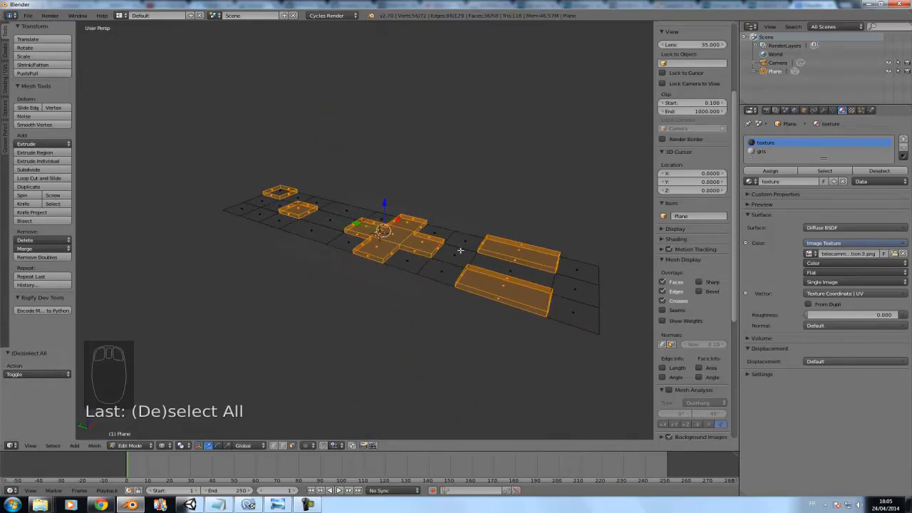
pyautogui.press('KP_7')
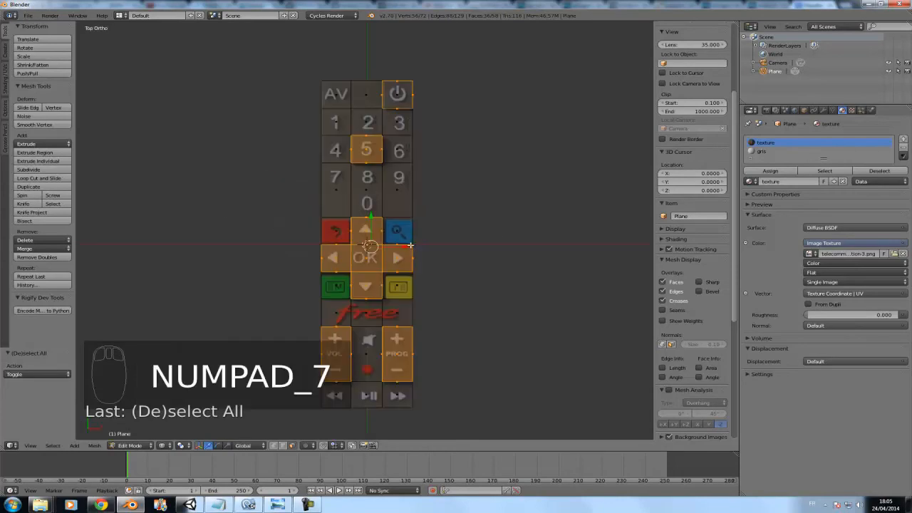
pyautogui.keyDown('shift'); pyautogui.rightClick(364, 149); pyautogui.keyUp('shift')
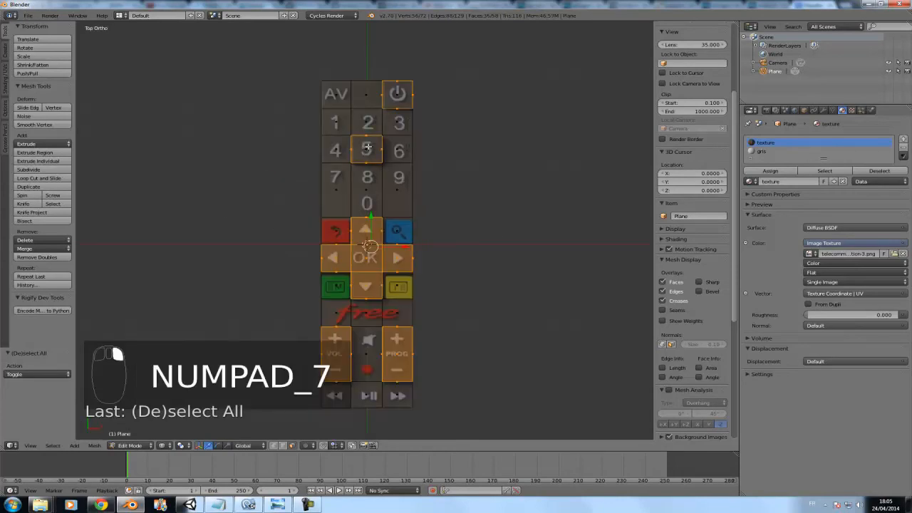
pyautogui.keyDown('shift'); pyautogui.rightClick(364, 230); pyautogui.keyUp('shift')
pyautogui.keyDown('shift'); pyautogui.rightClick(369, 258); pyautogui.keyUp('shift')
pyautogui.keyDown('shift'); pyautogui.rightClick(340, 258); pyautogui.keyUp('shift')
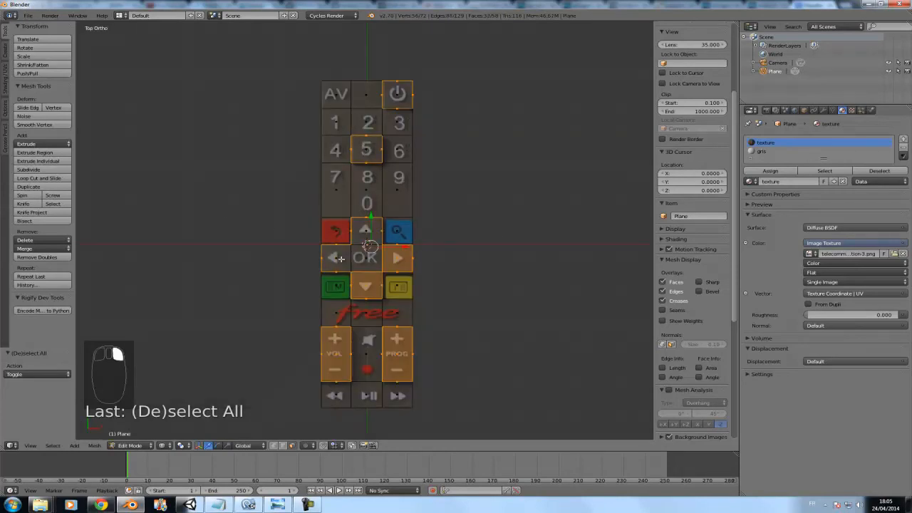
pyautogui.keyDown('shift'); pyautogui.rightClick(364, 285); pyautogui.keyUp('shift')
pyautogui.keyDown('shift'); pyautogui.rightClick(395, 261); pyautogui.keyUp('shift')
pyautogui.keyDown('shift'); pyautogui.rightClick(397, 343); pyautogui.keyUp('shift')
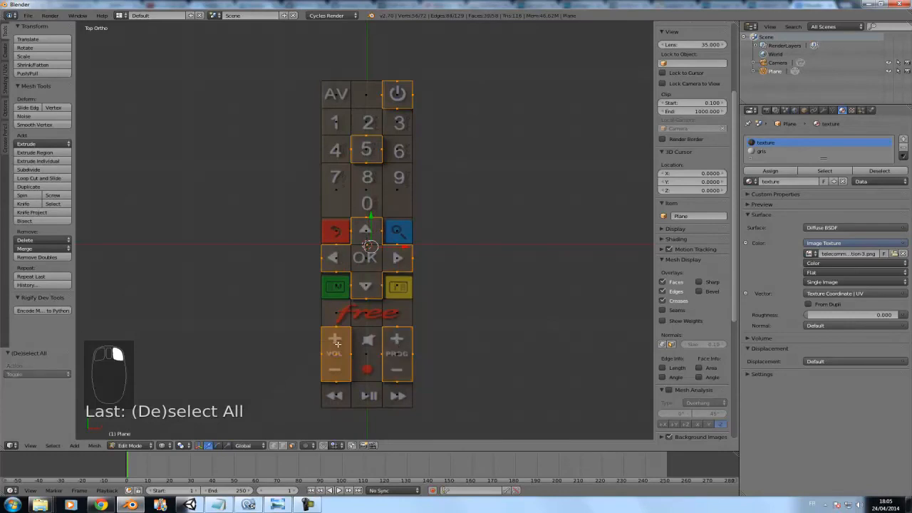
pyautogui.keyDown('shift'); pyautogui.rightClick(339, 344); pyautogui.keyUp('shift')
# Sample the remote's dark grey-brown from the photo as the gris material's diffuse colour and assign gris to the selected side walls.
pyautogui.moveTo(346, 291); pyautogui.dragTo(464, 209, button='middle')
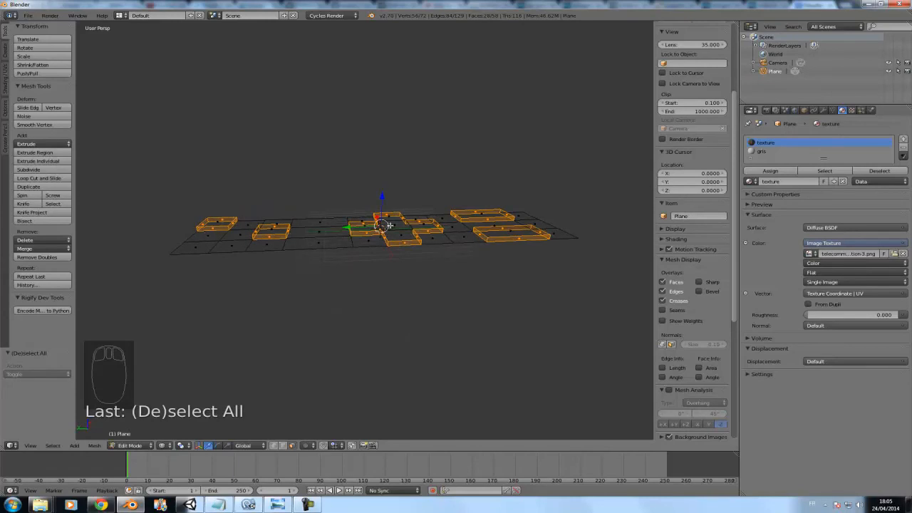
pyautogui.moveTo(569, 289); pyautogui.dragTo(641, 270, button='middle')
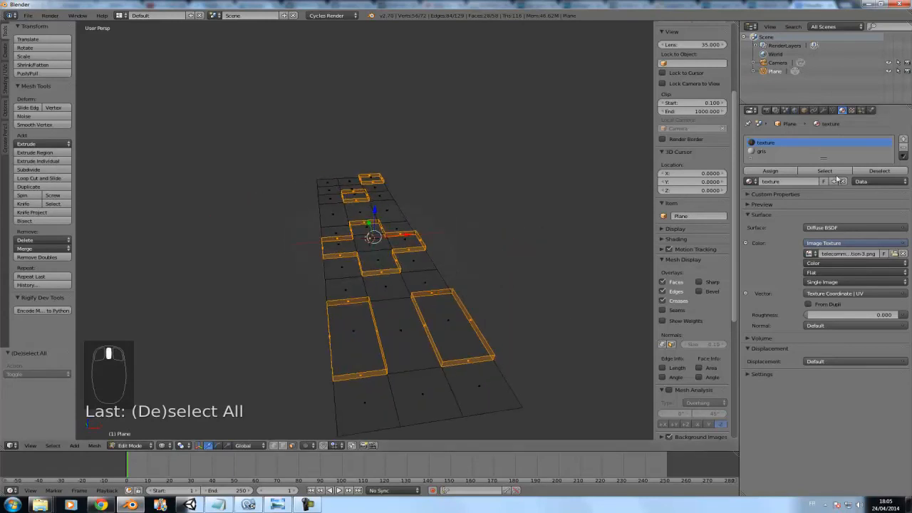
pyautogui.click(763, 151)
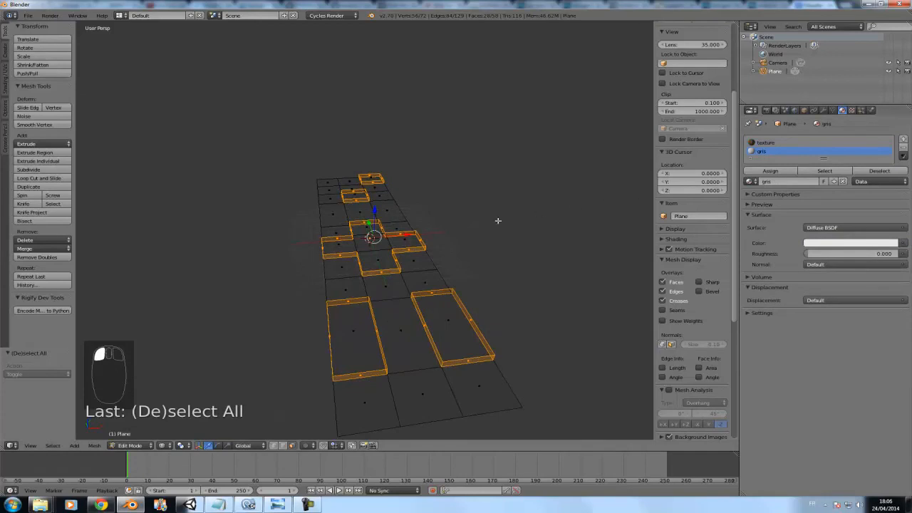
pyautogui.press('KP_7')
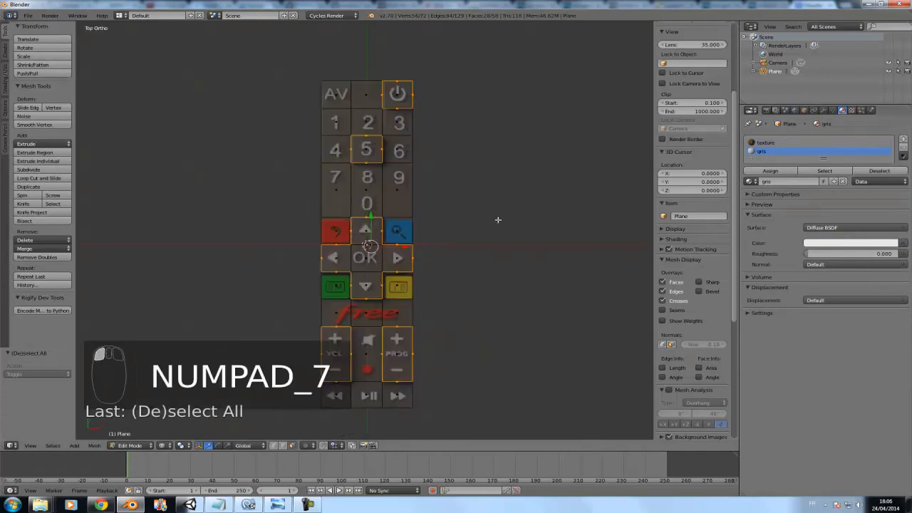
pyautogui.click(870, 245)
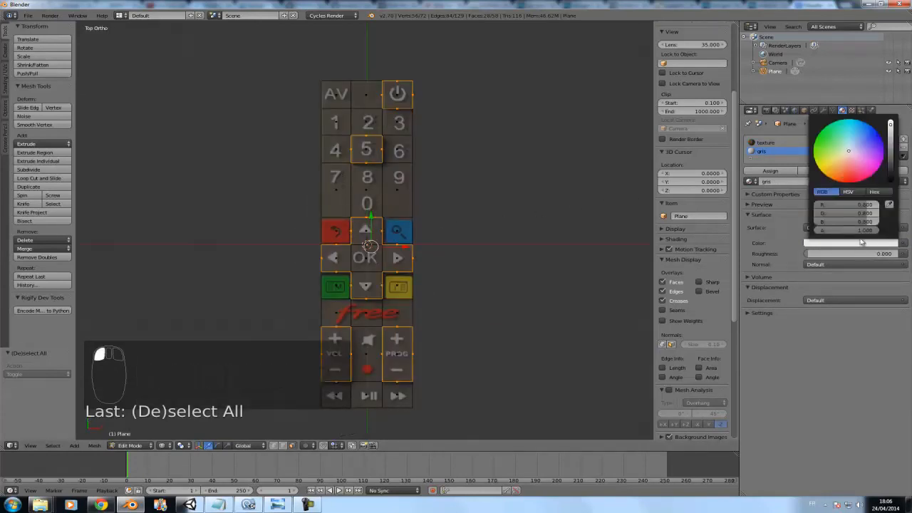
pyautogui.click(890, 207)
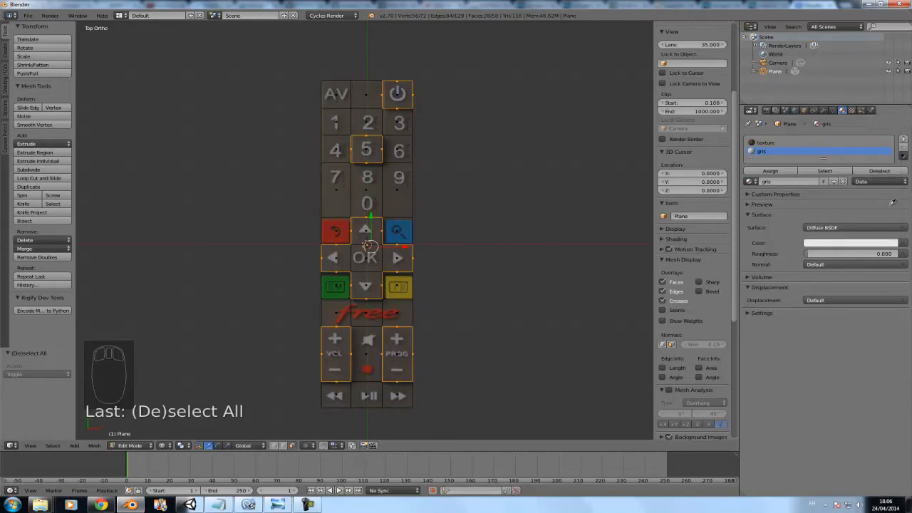
pyautogui.click(338, 206)
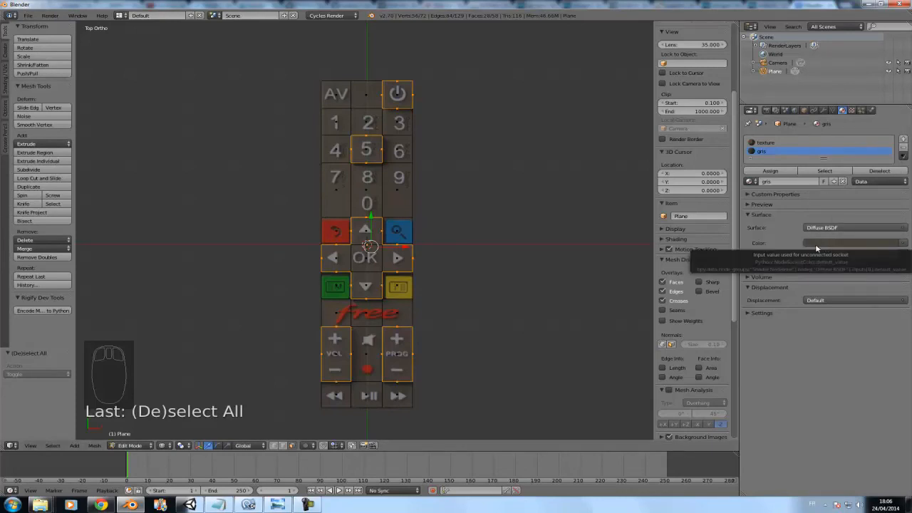
pyautogui.click(767, 171)
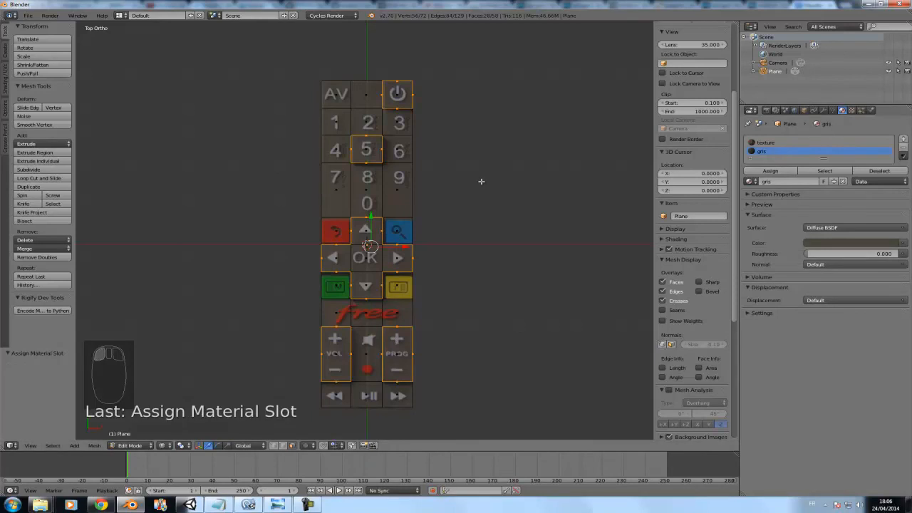
# Render a test image to check the colour of the button side walls, and close it.
pyautogui.press('F12')
pyautogui.scroll(2, 474, 230)
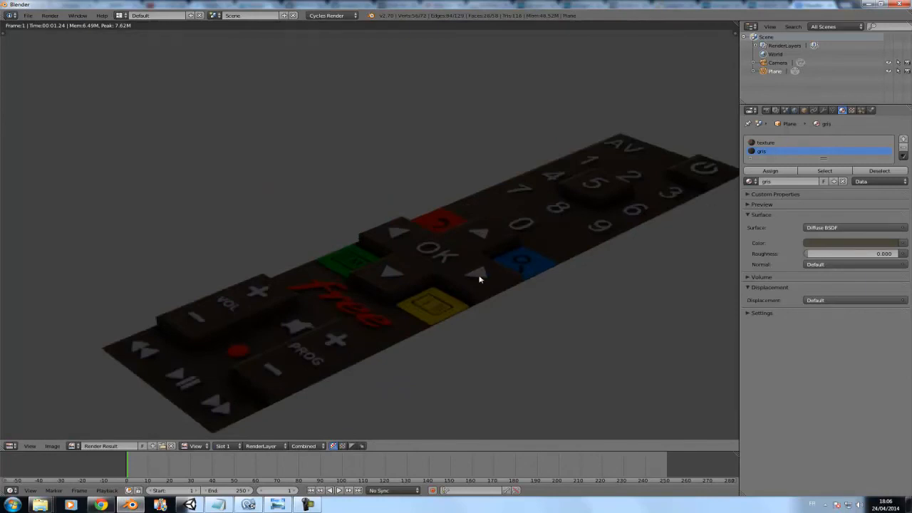
pyautogui.press('Escape')
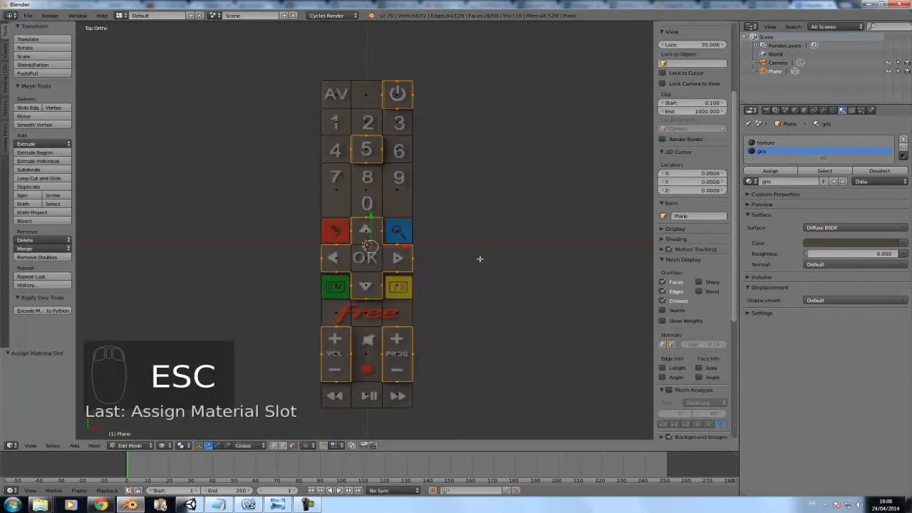
# Clear the face selection, switch to edge selection, and select all outer border edges around the remote.
pyautogui.moveTo(469, 231); pyautogui.dragTo(430, 154, button='middle')
pyautogui.moveTo(354, 306); pyautogui.dragTo(423, 278, button='middle')
pyautogui.press('a')
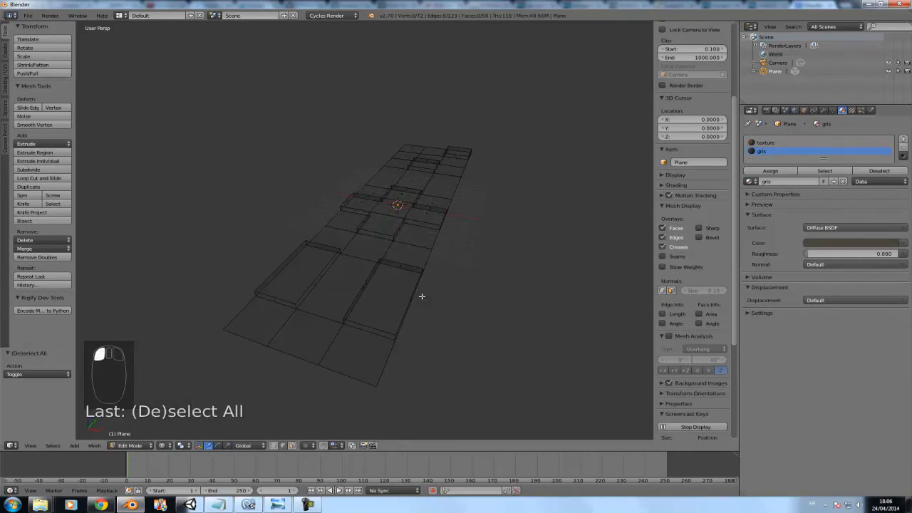
pyautogui.keyDown('alt'); pyautogui.rightClick(386, 355); pyautogui.keyUp('alt')
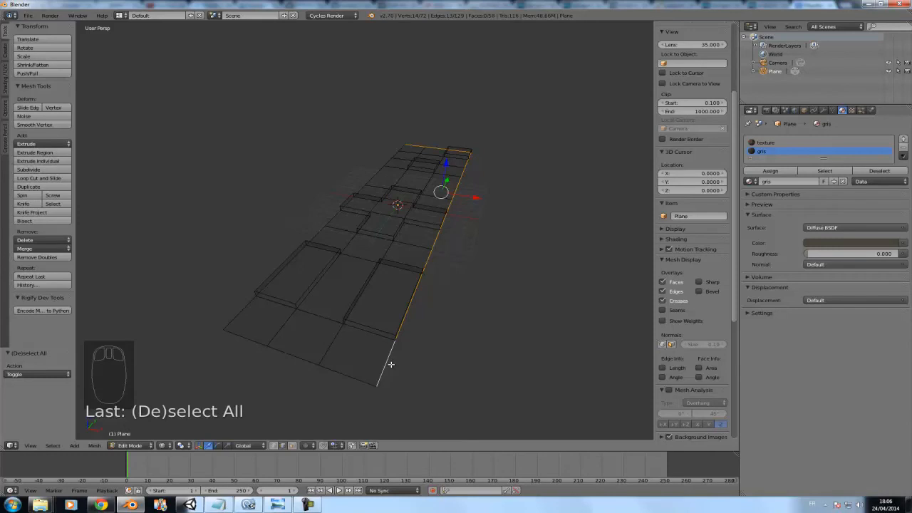
pyautogui.moveTo(277, 323); pyautogui.dragTo(349, 319, button='middle')
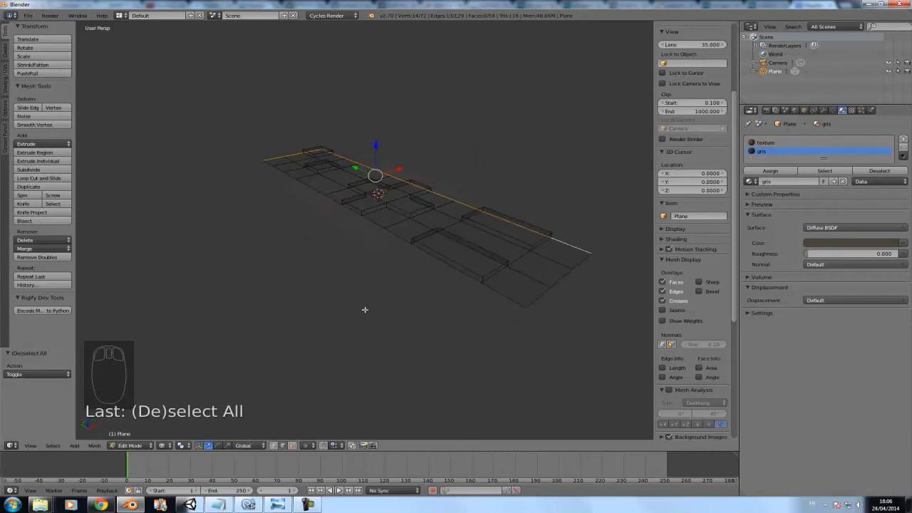
pyautogui.keyDown('alt'); pyautogui.rightClick(504, 295); pyautogui.keyUp('alt')
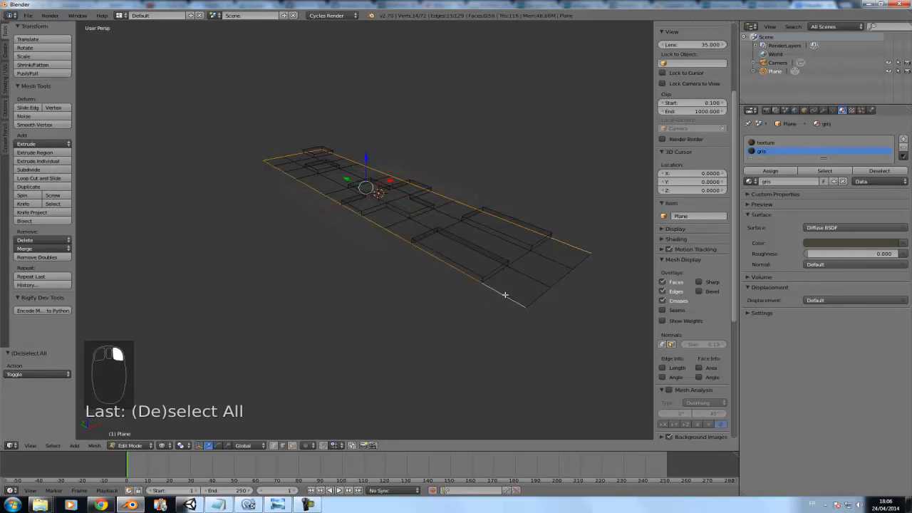
pyautogui.keyDown('shift'); pyautogui.rightClick(533, 301); pyautogui.keyUp('shift')
pyautogui.keyDown('shift'); pyautogui.rightClick(561, 280); pyautogui.keyUp('shift')
pyautogui.moveTo(604, 291); pyautogui.dragTo(534, 299, button='middle')
pyautogui.moveTo(513, 247); pyautogui.dragTo(495, 266, button='middle')
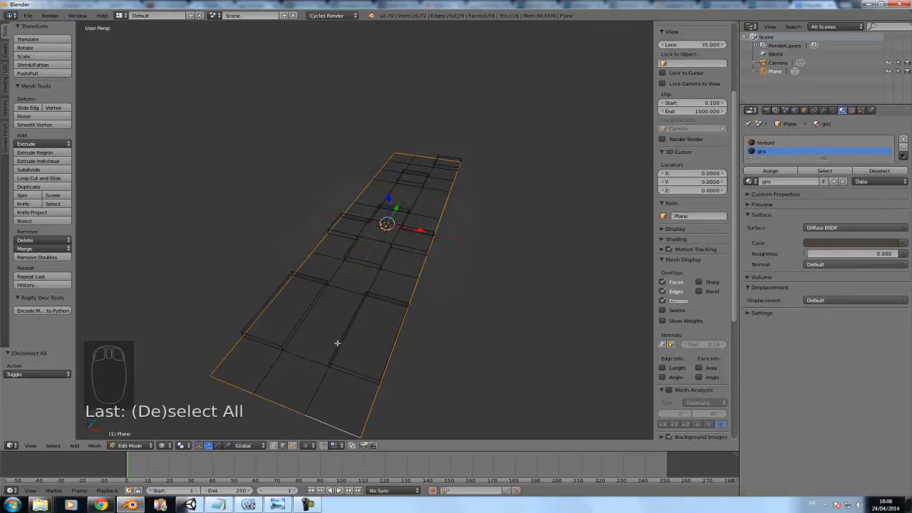
pyautogui.moveTo(487, 254); pyautogui.dragTo(497, 226, button='middle')
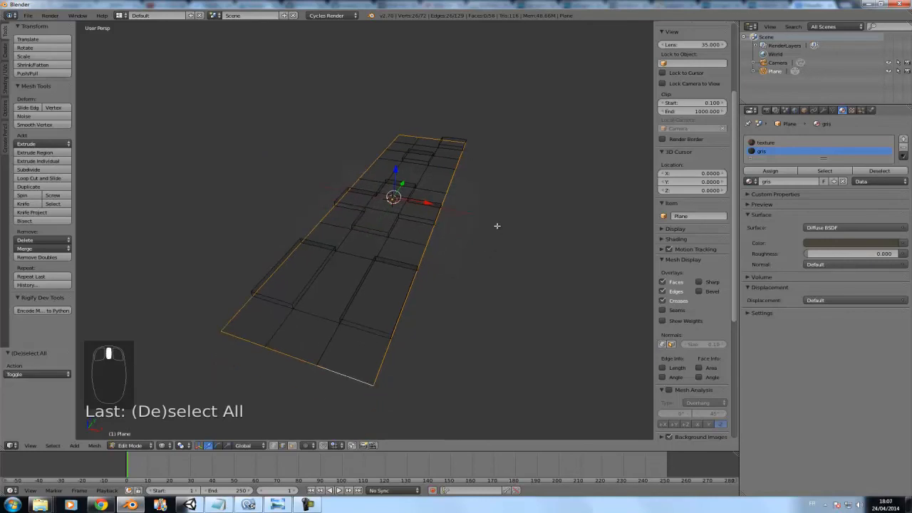
# Extrude the outer border edges down about 2.16 along Z to form the remote's side walls, and check them in a test render.
pyautogui.press('KP_3')
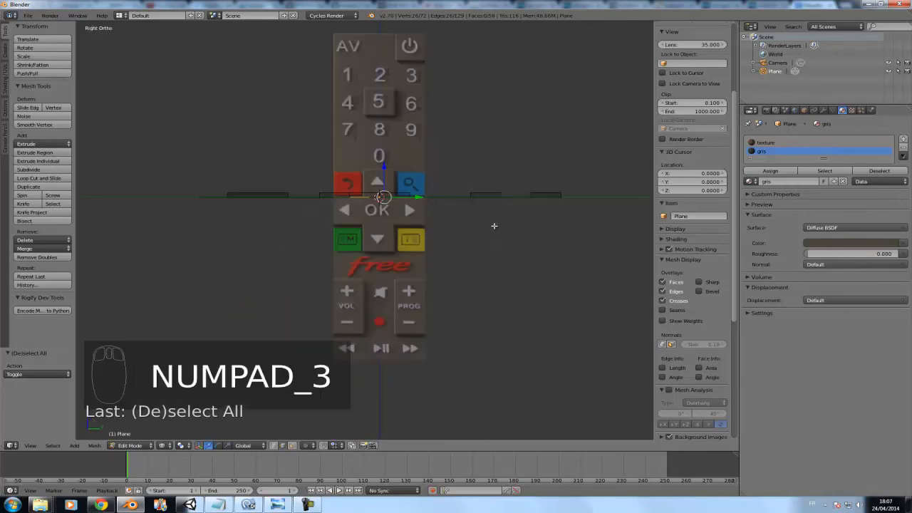
pyautogui.press('e')
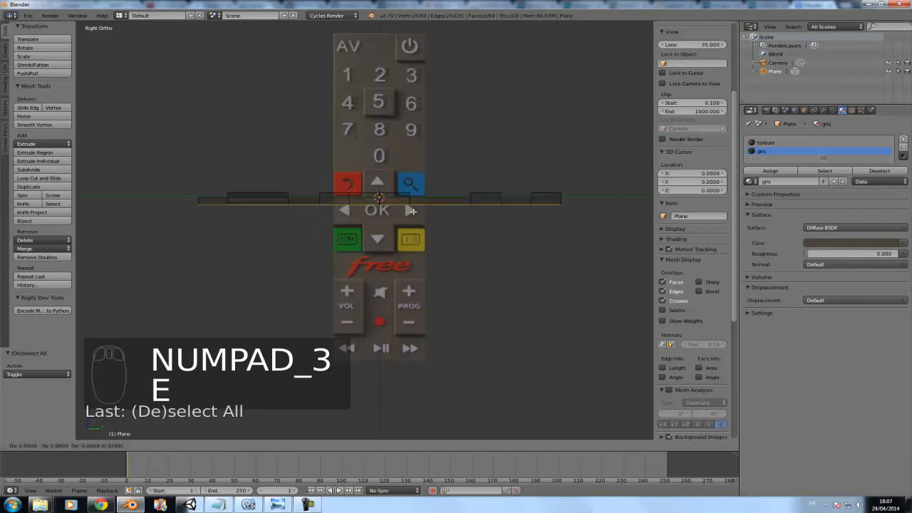
pyautogui.rightClick(411, 214)
pyautogui.press('e')
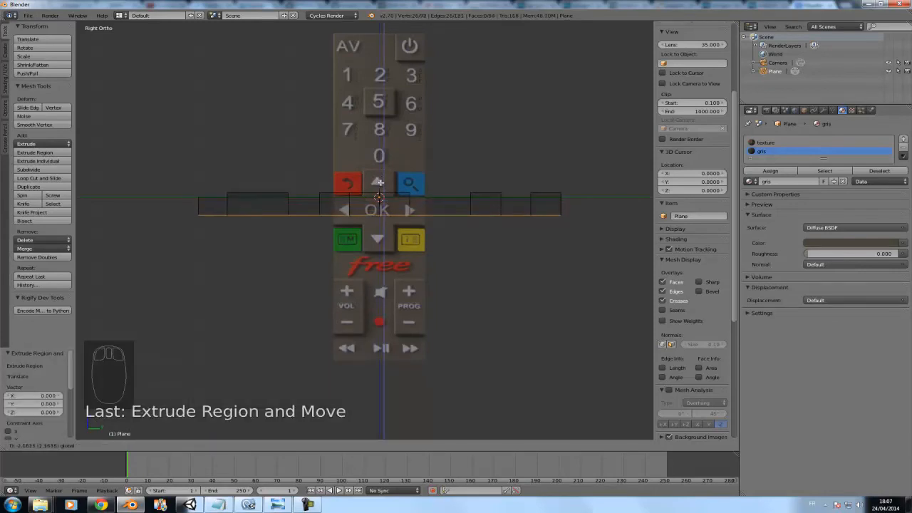
pyautogui.click(379, 183)
pyautogui.moveTo(379, 182); pyautogui.dragTo(436, 246, button='middle')
pyautogui.press('F12')
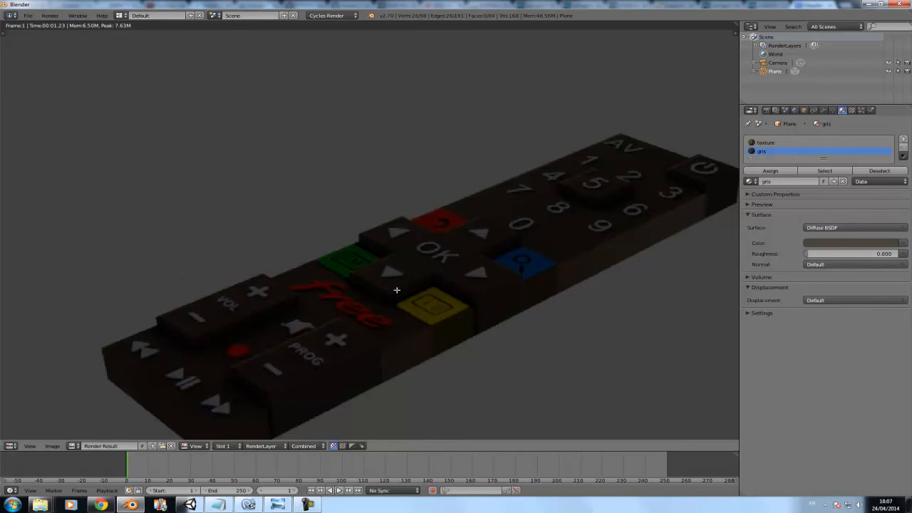
pyautogui.press('Escape')
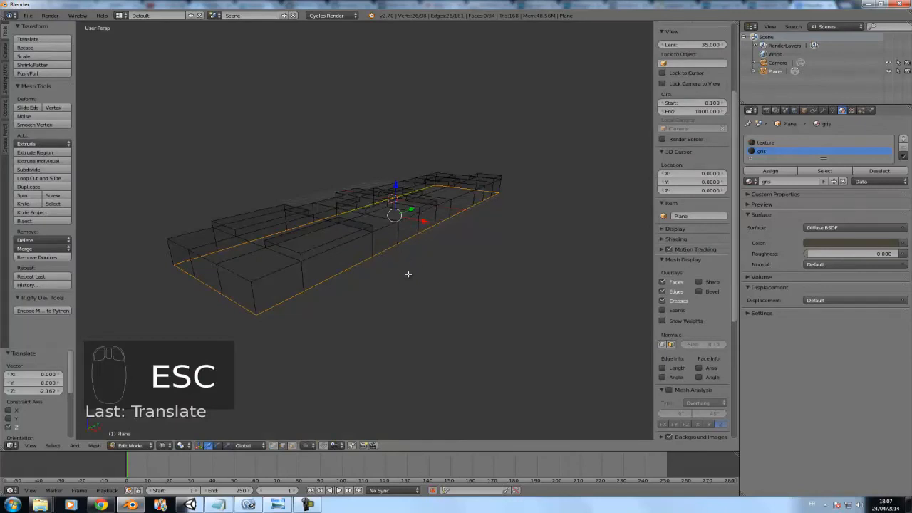
# Close the underside of the remote by filling the lower border edge loop with a face.
pyautogui.moveTo(414, 280); pyautogui.dragTo(420, 241, button='middle')
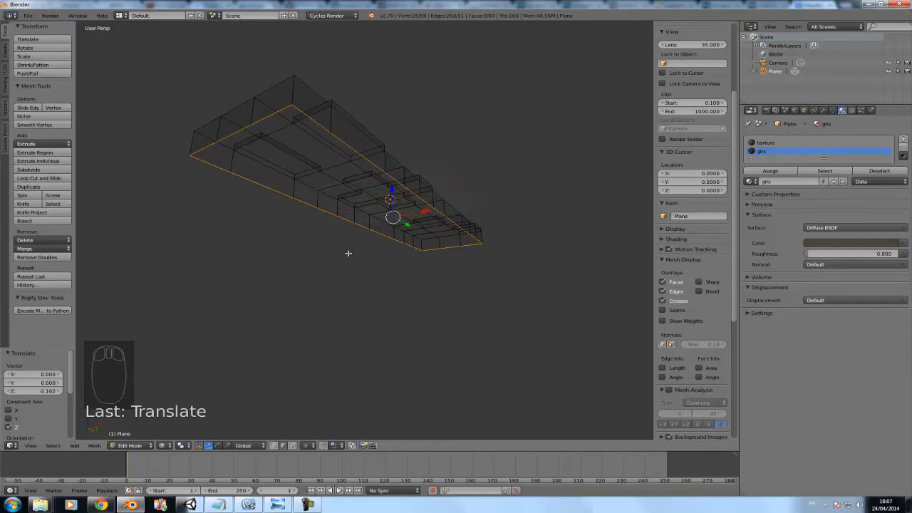
pyautogui.press('f')
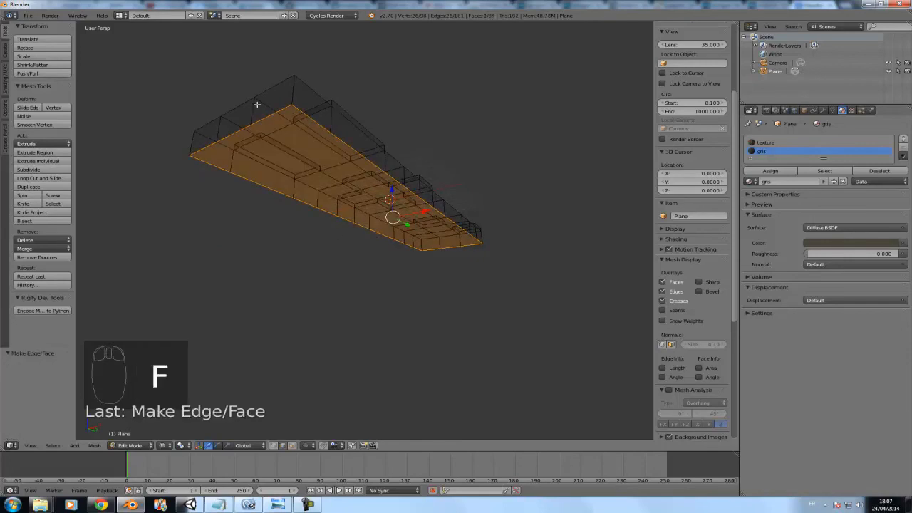
pyautogui.moveTo(417, 206); pyautogui.dragTo(505, 241, button='middle')
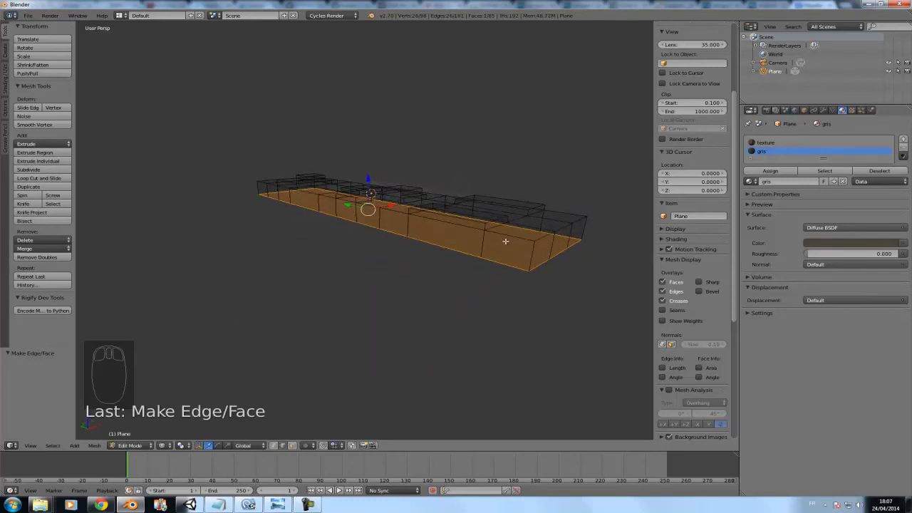
pyautogui.moveTo(398, 258); pyautogui.dragTo(391, 269, button='middle')
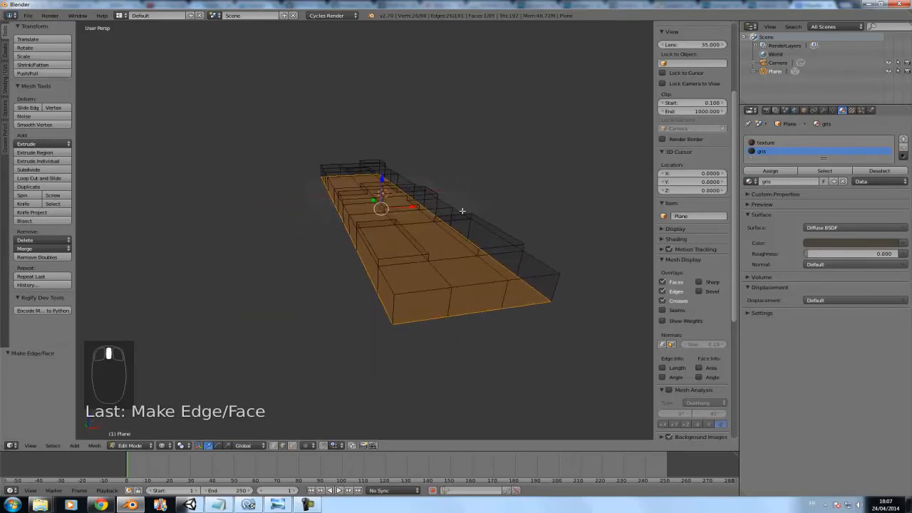
pyautogui.moveTo(431, 211); pyautogui.dragTo(358, 248, button='middle')
# Switch to face selection and circle-select all side wall faces below the top surface in the front view, including hidden ones.
pyautogui.press('KP_1')
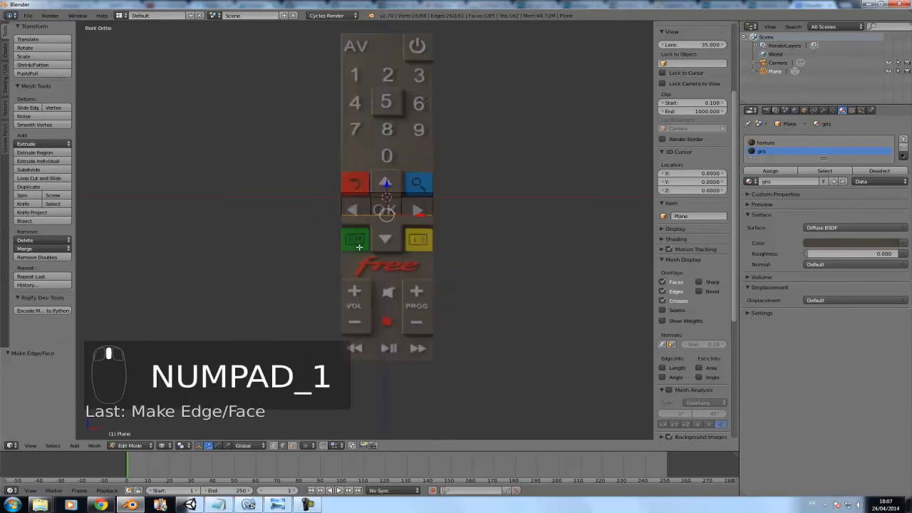
pyautogui.scroll(6, 359, 247)
pyautogui.scroll(-2, 347, 256)
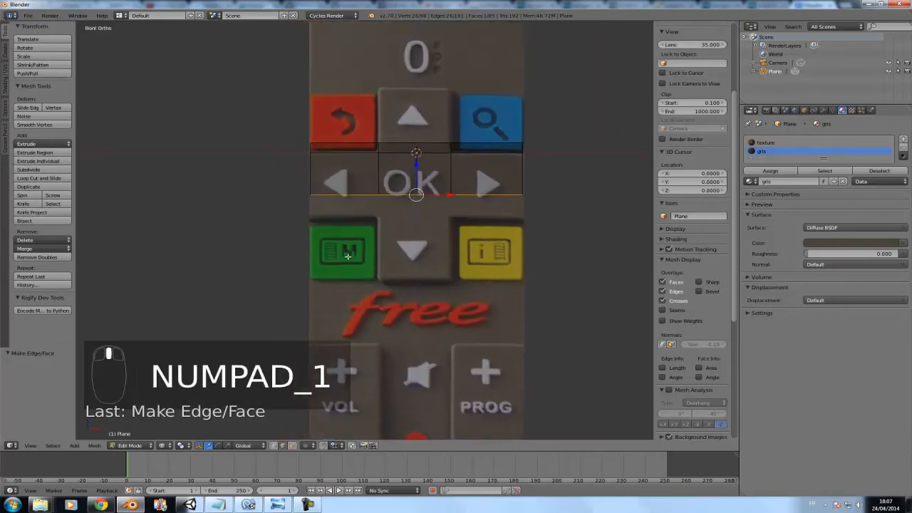
pyautogui.keyDown('shift'); pyautogui.moveTo(380, 213); pyautogui.dragTo(368, 258, button='middle'); pyautogui.keyUp('shift')
pyautogui.scroll(2, 366, 259)
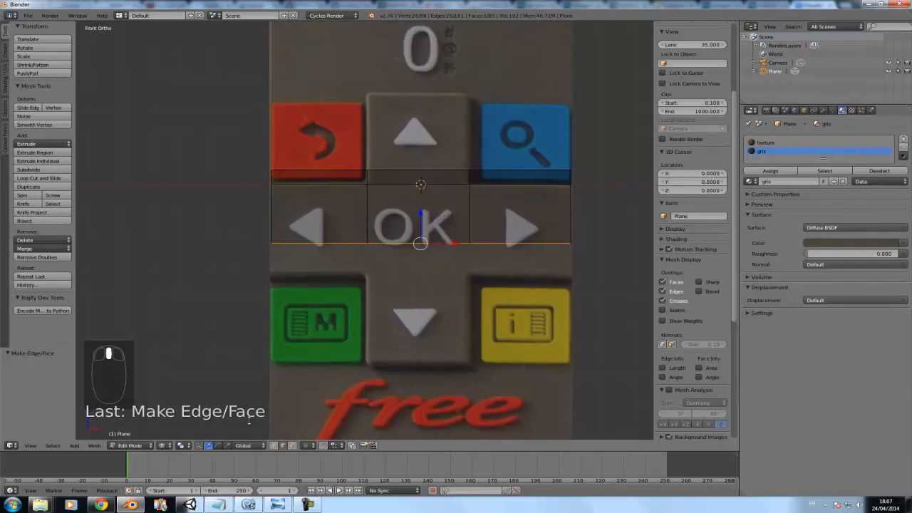
pyautogui.click(292, 445)
pyautogui.press('c')
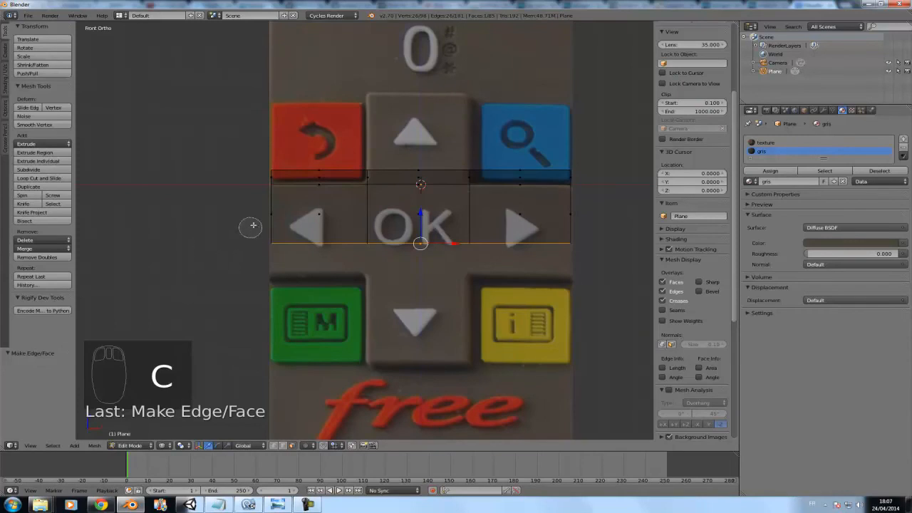
pyautogui.moveTo(288, 216); pyautogui.dragTo(428, 212)
pyautogui.moveTo(558, 210); pyautogui.dragTo(569, 218)
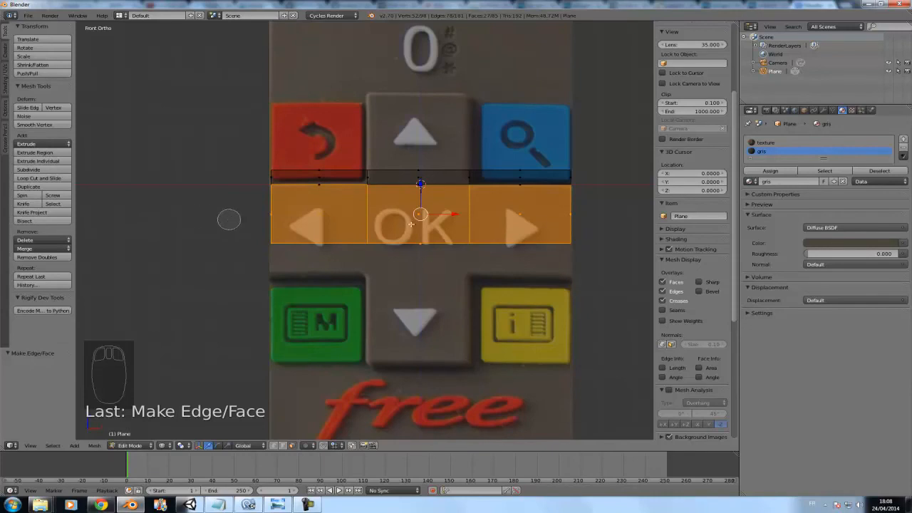
pyautogui.rightClick(348, 225)
# Assign the gris material to the selected side walls and underside of the remote.
pyautogui.press('z')
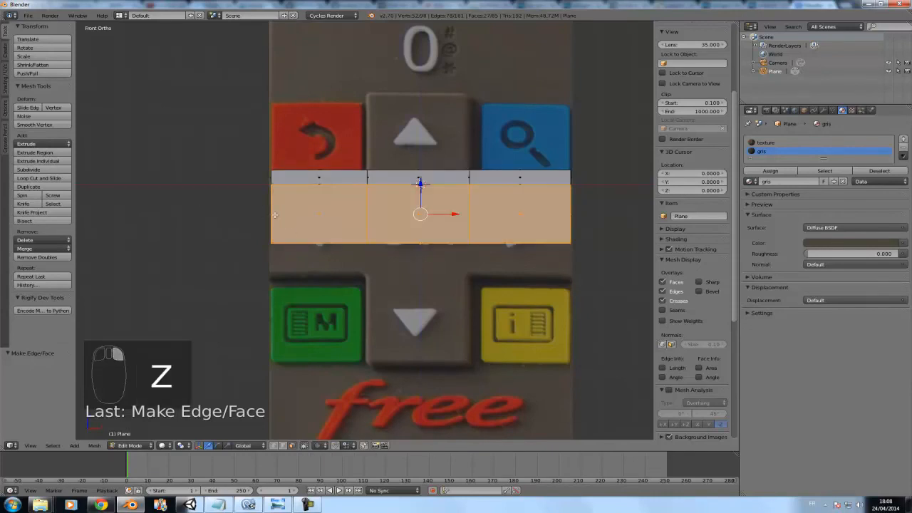
pyautogui.moveTo(526, 216)
pyautogui.mouseDown(button='middle')
pyautogui.moveTo(212, 227)
pyautogui.moveTo(444, 289)
pyautogui.moveTo(242, 306)
pyautogui.moveTo(281, 300)
pyautogui.moveTo(310, 274)
pyautogui.moveTo(342, 293)
pyautogui.moveTo(485, 238)
pyautogui.moveTo(452, 259)
pyautogui.mouseUp(button='middle')
pyautogui.press('z')
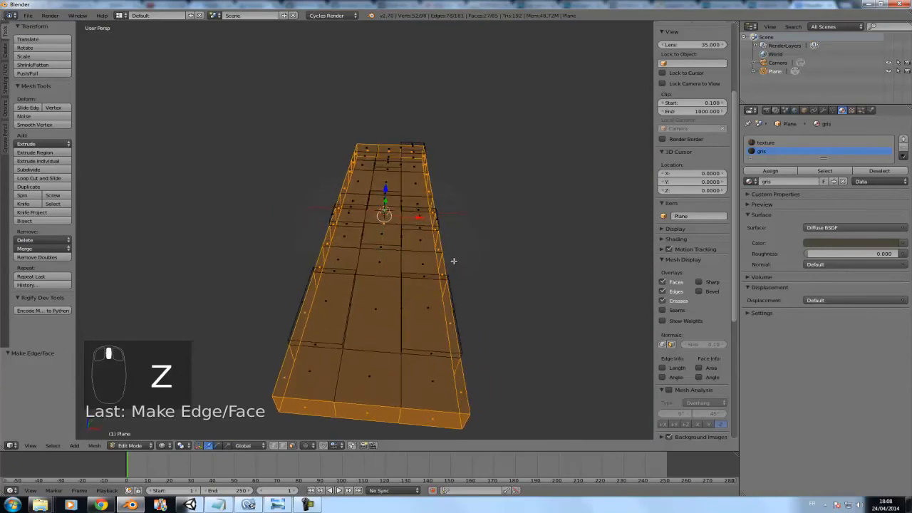
pyautogui.click(769, 171)
pyautogui.moveTo(525, 220); pyautogui.dragTo(472, 204, button='middle')
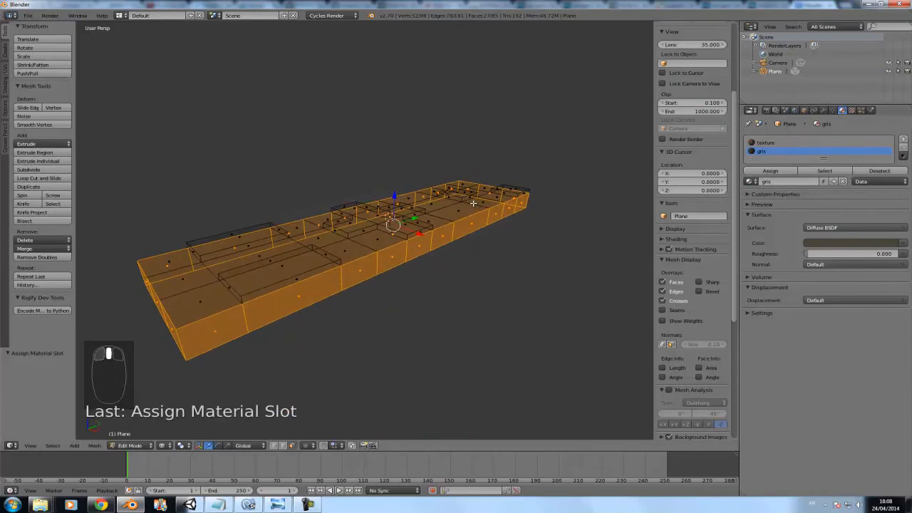
# Render a test image to check the grey body sides, and close it.
pyautogui.press('F12')
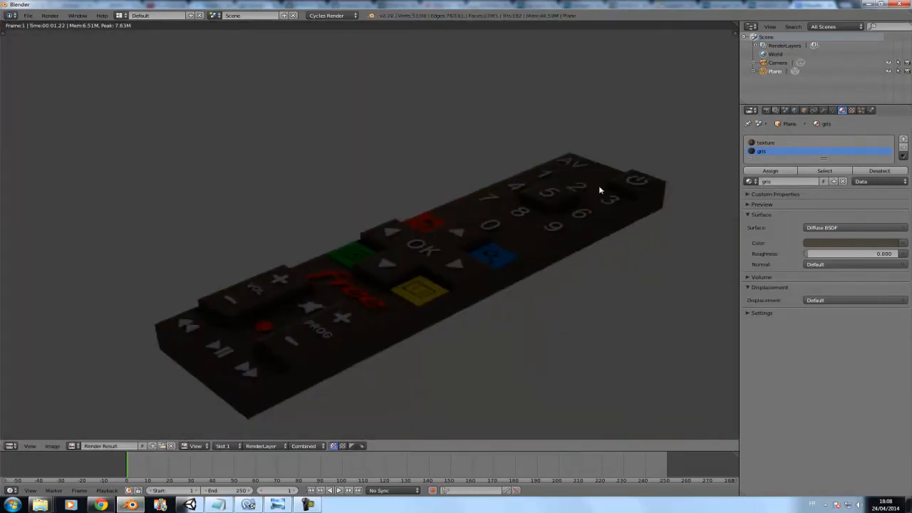
pyautogui.scroll(-1, 486, 273)
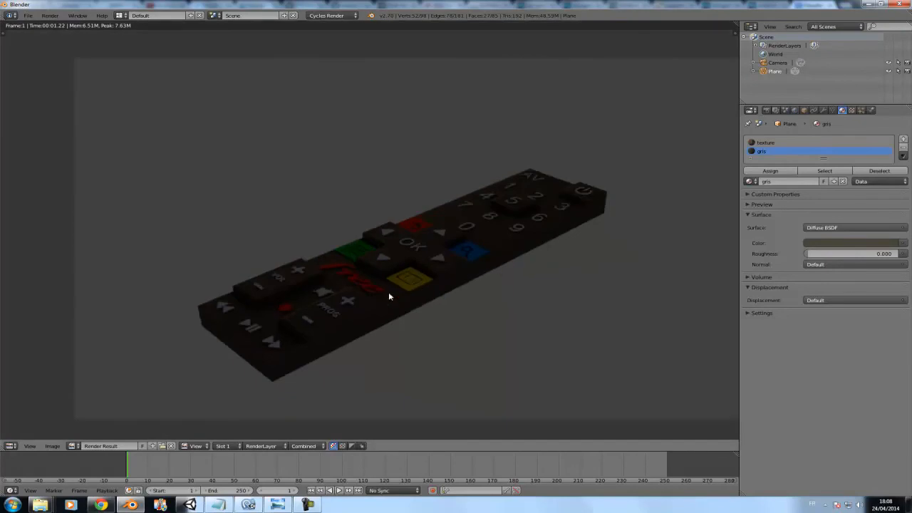
pyautogui.press('Escape')
pyautogui.moveTo(370, 244); pyautogui.dragTo(350, 245, button='middle')
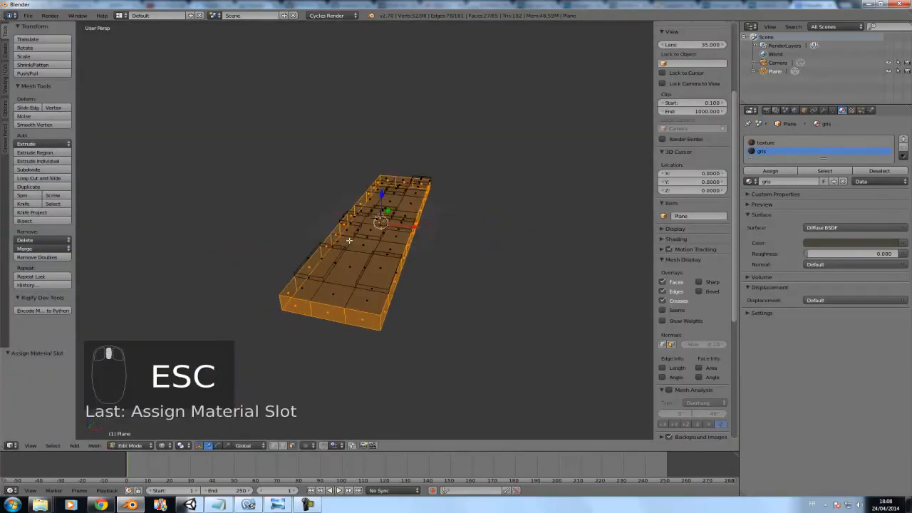
# Clear the selection and select the three end wall faces beside the rewind, play and forward buttons.
pyautogui.moveTo(497, 215); pyautogui.dragTo(498, 248, button='middle')
pyautogui.press('KP_7')
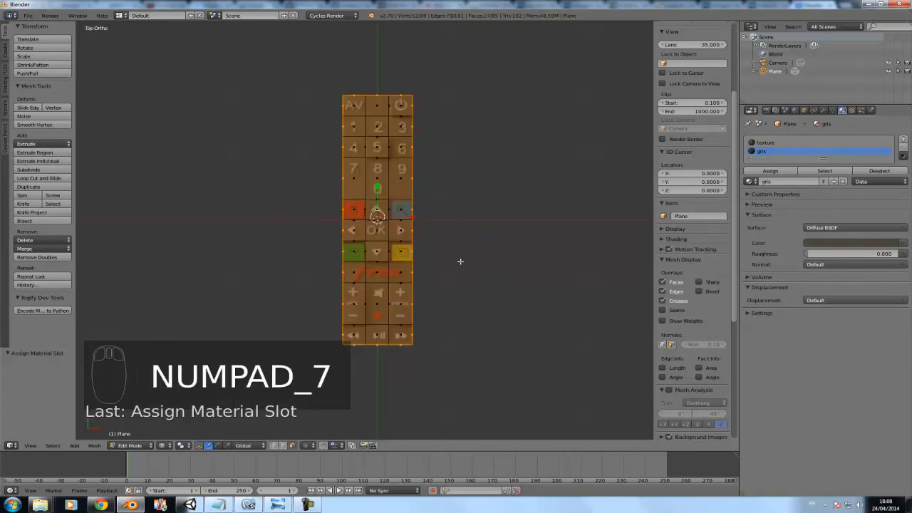
pyautogui.press('a')
pyautogui.press('a')
pyautogui.moveTo(433, 332); pyautogui.dragTo(344, 310, button='middle')
pyautogui.rightClick(340, 307)
pyautogui.keyDown('shift'); pyautogui.rightClick(375, 307); pyautogui.keyUp('shift')
pyautogui.keyDown('shift'); pyautogui.rightClick(409, 308); pyautogui.keyUp('shift')
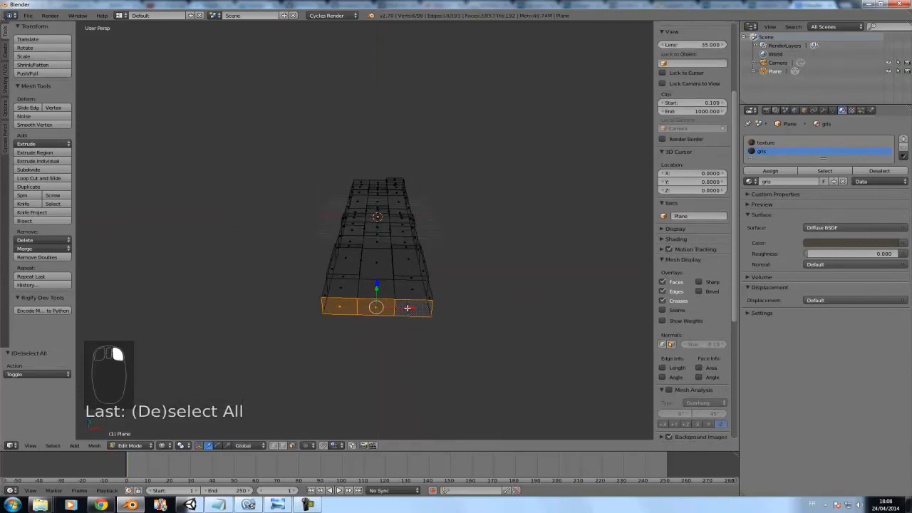
# Extrude the three end faces outward about 8.75 along negative Y to lengthen the remote's body.
pyautogui.moveTo(485, 283); pyautogui.dragTo(373, 305, button='middle')
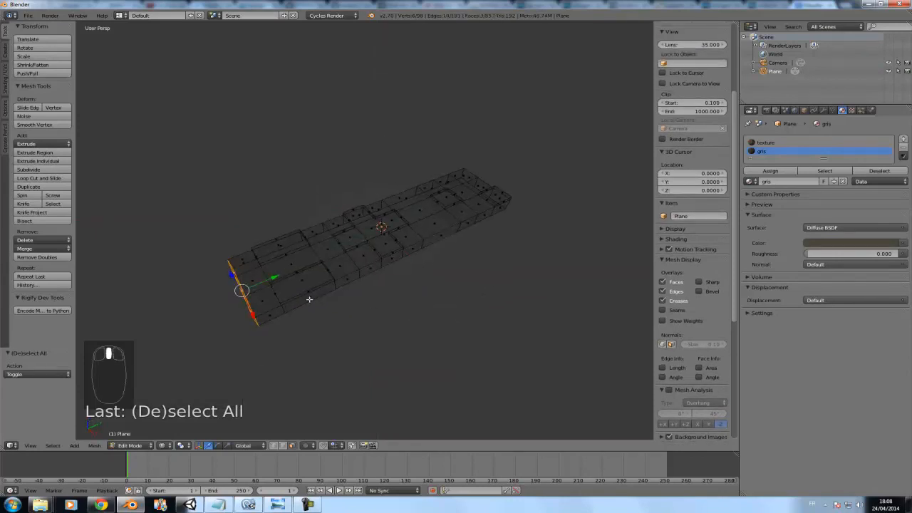
pyautogui.press('e')
pyautogui.moveTo(275, 276); pyautogui.dragTo(192, 302)
pyautogui.moveTo(246, 322); pyautogui.dragTo(307, 313, button='middle')
pyautogui.scroll(-3, 307, 313)
pyautogui.moveTo(376, 325)
pyautogui.mouseDown(button='middle')
pyautogui.moveTo(362, 340)
pyautogui.moveTo(371, 312)
pyautogui.mouseUp(button='middle')
pyautogui.scroll(3, 361, 339)
pyautogui.scroll(3, 371, 312)
pyautogui.scroll(-1, 364, 342)
pyautogui.keyDown('shift'); pyautogui.moveTo(364, 343); pyautogui.dragTo(377, 307, button='middle'); pyautogui.keyUp('shift')
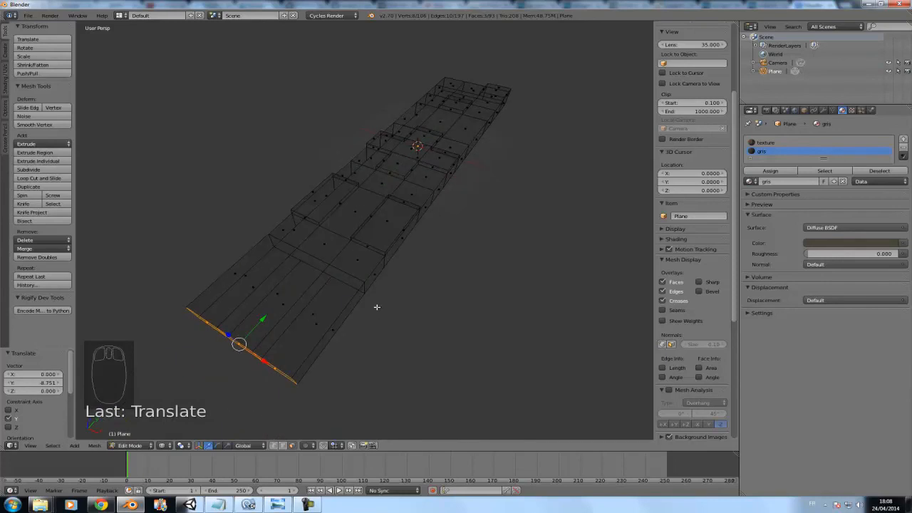
# Add the top, side and underside faces of the extruded end block to the selection.
pyautogui.press('c')
pyautogui.moveTo(228, 269)
pyautogui.mouseDown()
pyautogui.moveTo(255, 299)
pyautogui.moveTo(314, 326)
pyautogui.moveTo(306, 312)
pyautogui.mouseUp()
pyautogui.rightClick(306, 312)
pyautogui.moveTo(305, 311); pyautogui.dragTo(317, 291, button='middle')
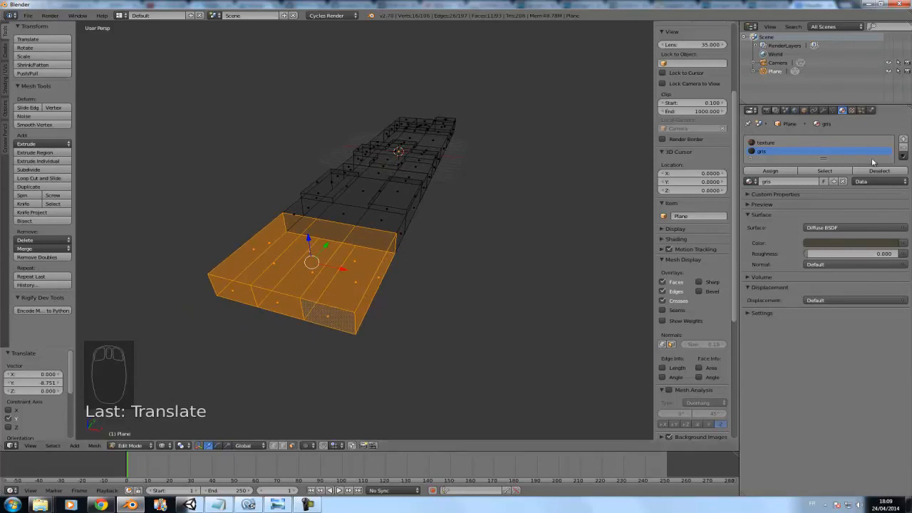
# Add a new material slot with a new material named metal.
pyautogui.click(903, 140)
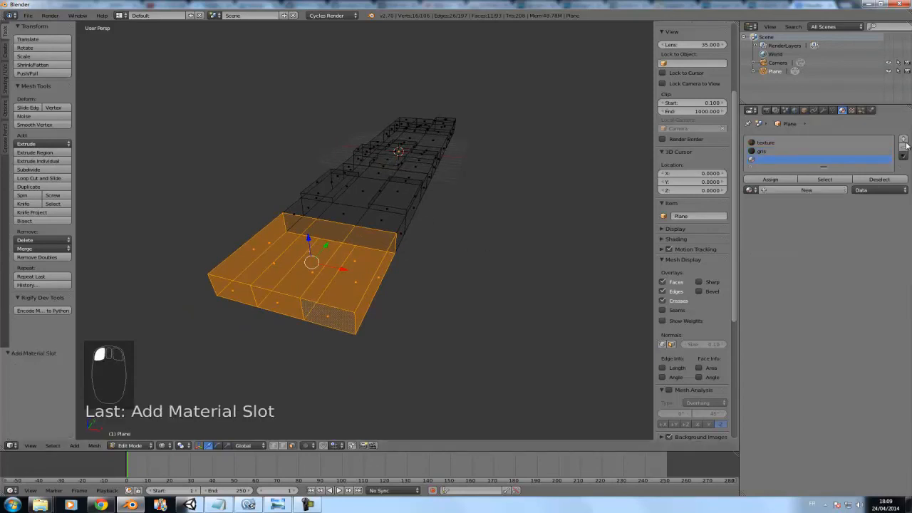
pyautogui.click(789, 190)
pyautogui.click(790, 190)
pyautogui.write('metal')
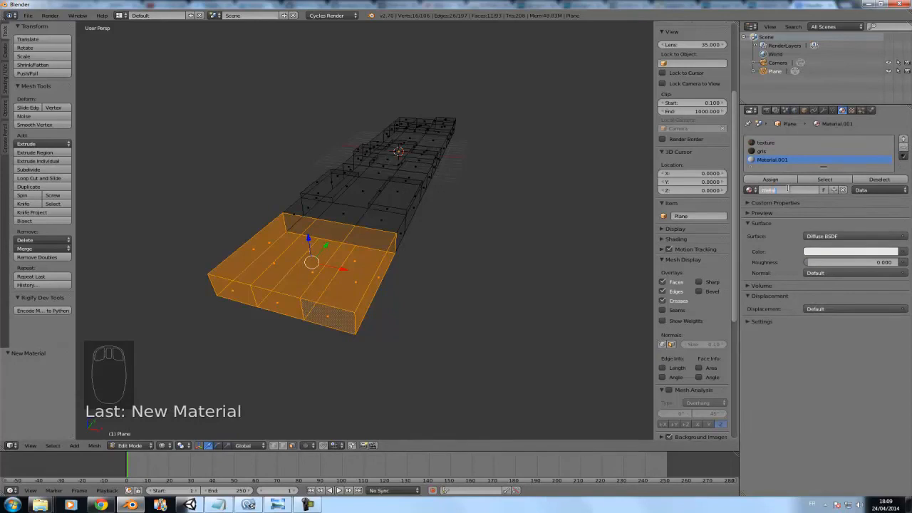
pyautogui.press('Return')
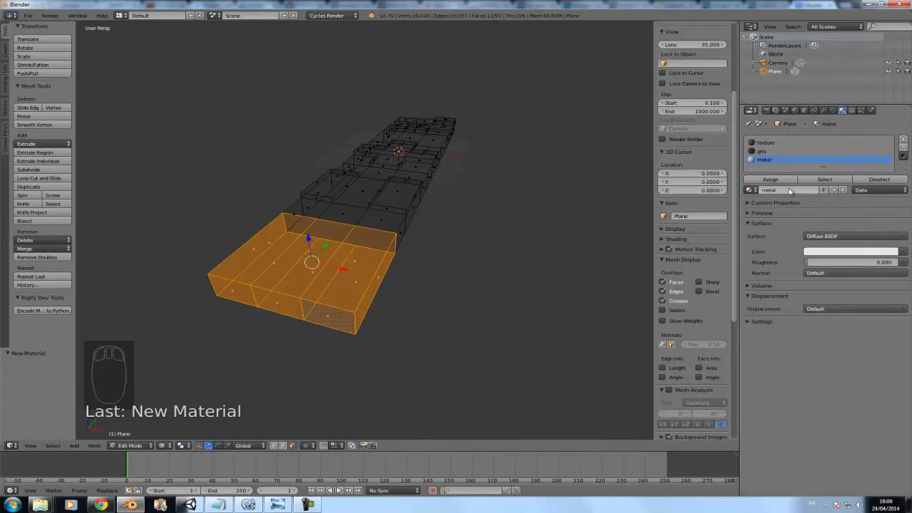
# Darken the metal material's colour to grey and set its surface shader to Glossy BSDF.
pyautogui.click(847, 254)
pyautogui.scroll(-10, 846, 258)
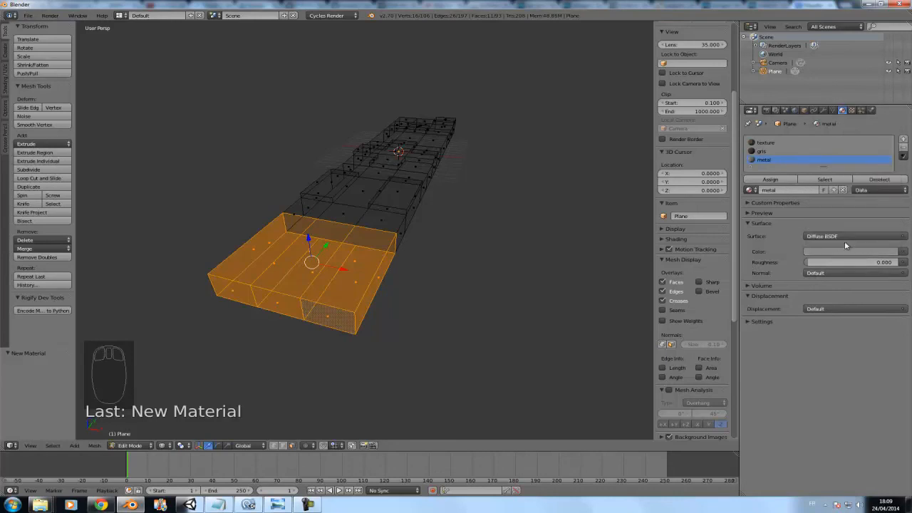
pyautogui.click(820, 238)
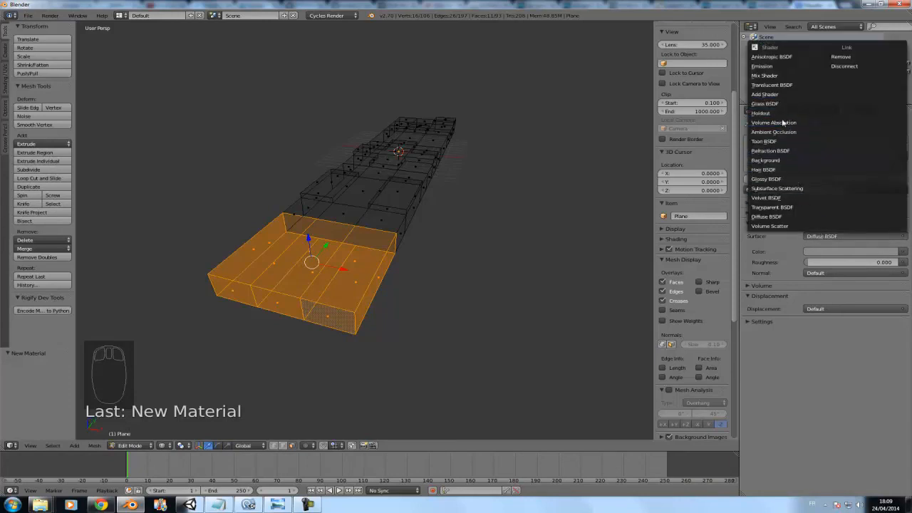
pyautogui.click(766, 179)
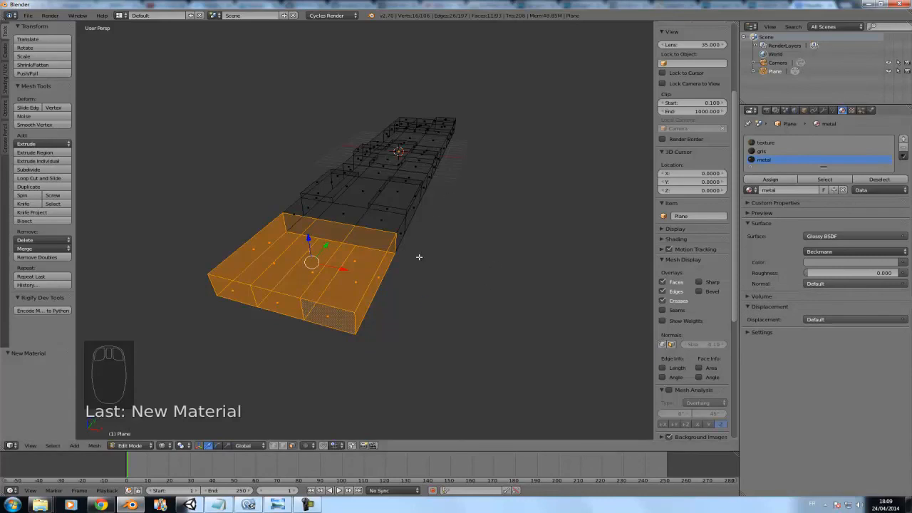
# Assign the metal material to the selected end block faces and check the result in a test render.
pyautogui.press('F12')
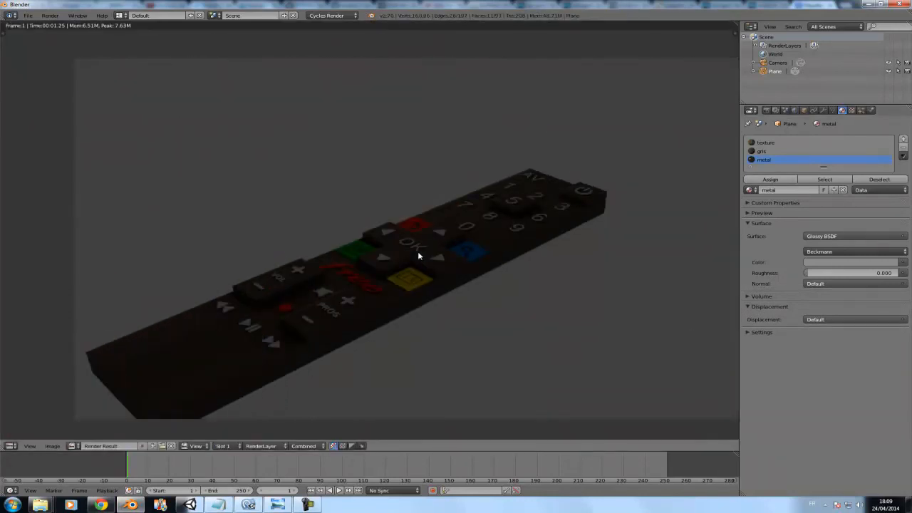
pyautogui.press('Escape')
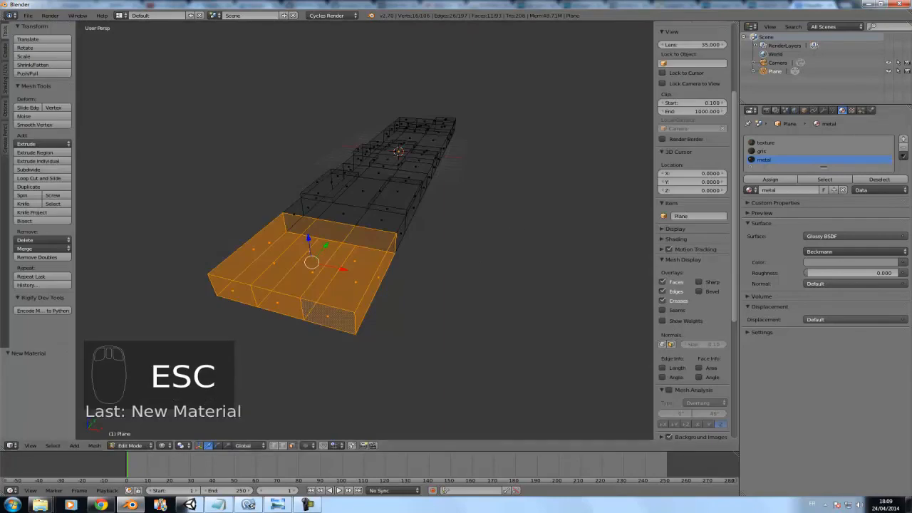
pyautogui.click(760, 179)
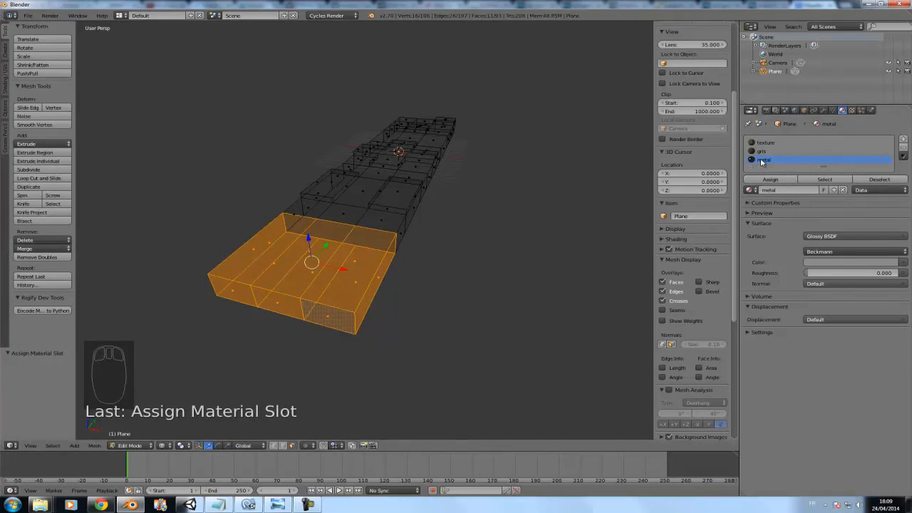
pyautogui.press('F12')
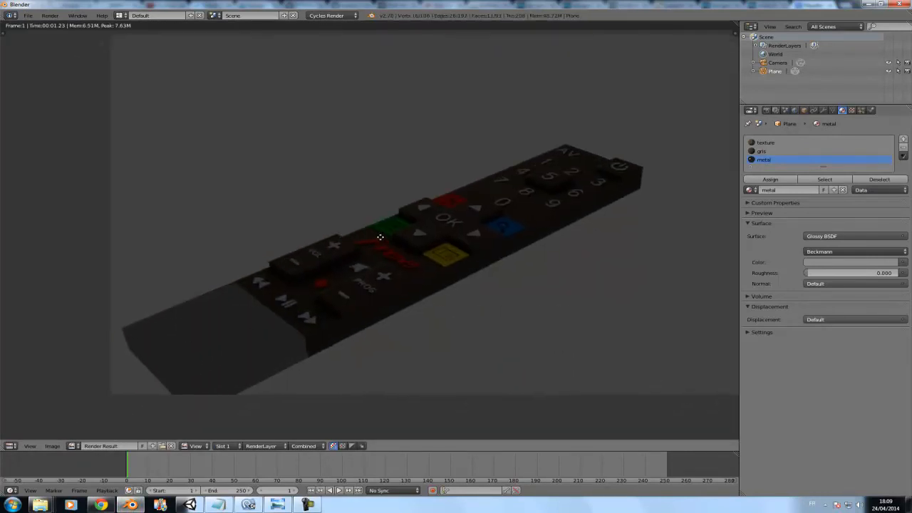
# Reposition the camera so the whole remote fits inside the camera frame and check the framing with a test render.
pyautogui.press('Escape')
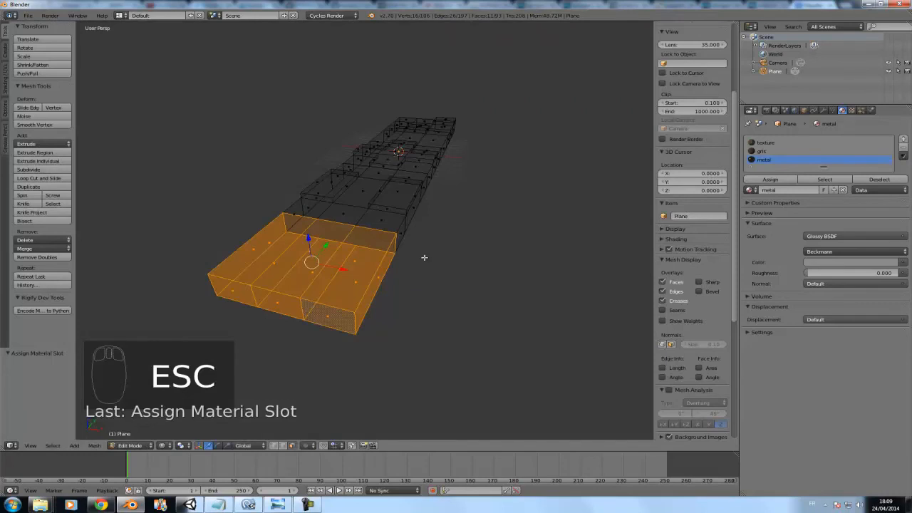
pyautogui.press('KP_0')
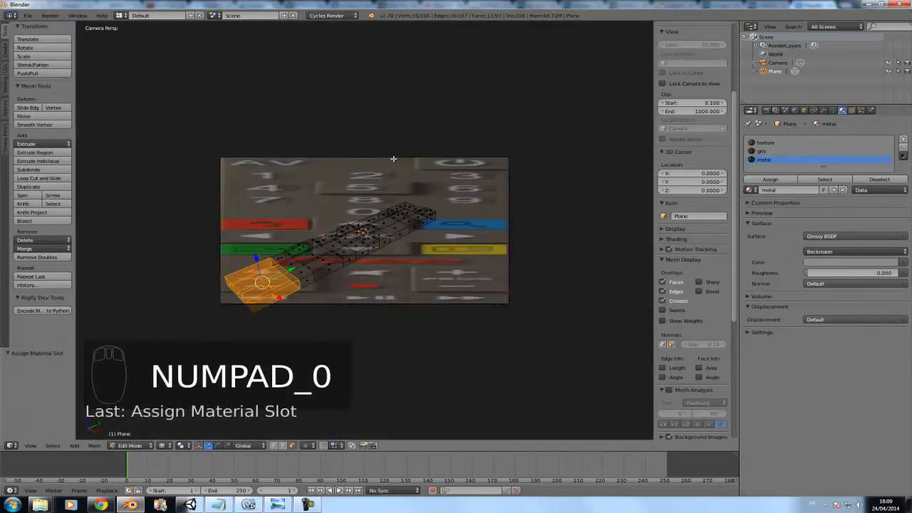
pyautogui.press('Tab')
pyautogui.rightClick(392, 158)
pyautogui.press('g')
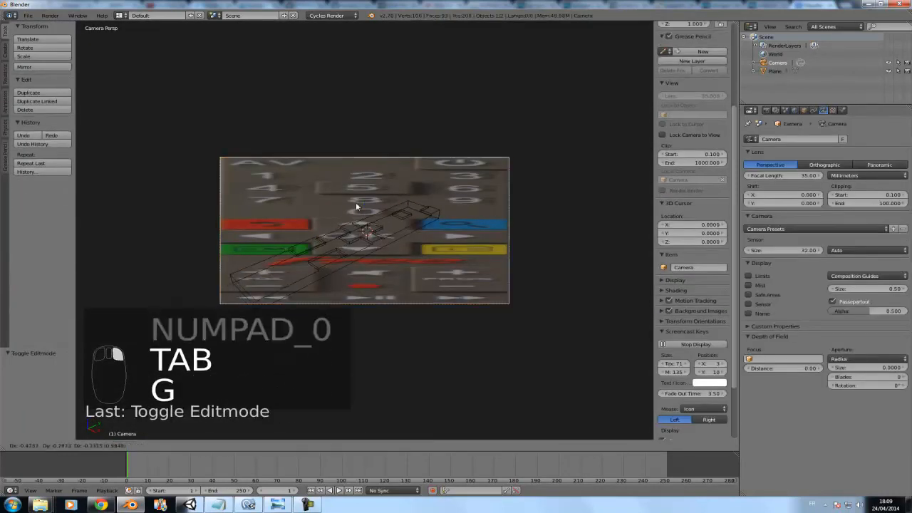
pyautogui.click(187, 354)
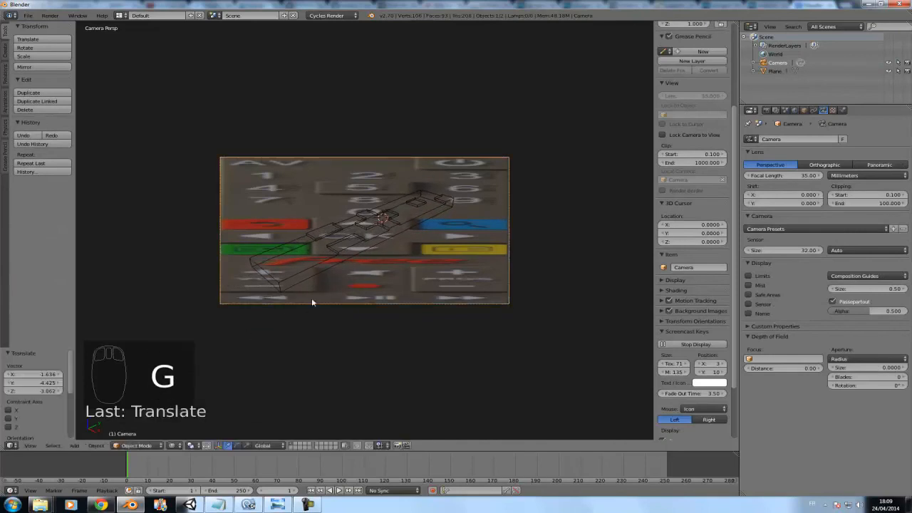
pyautogui.press('F12')
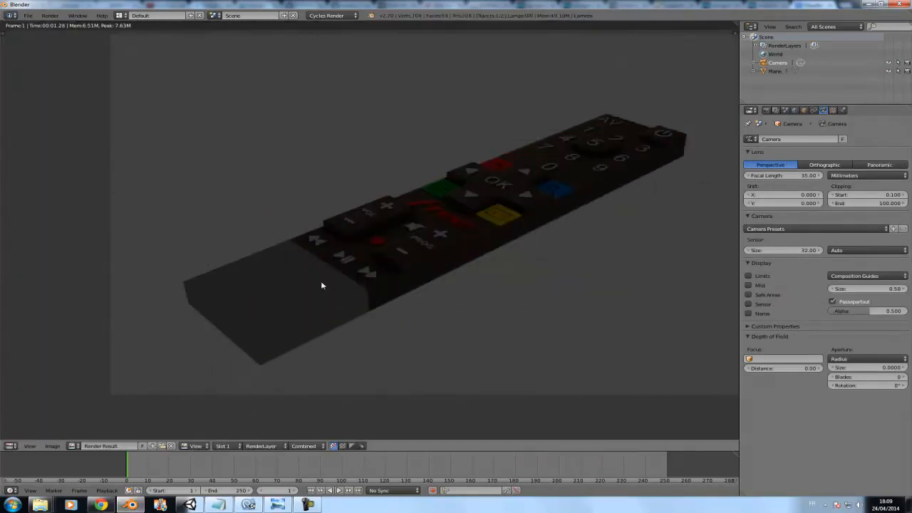
pyautogui.press('Escape')
# Set the metal material's roughness to 0.272, lighten its colour to light grey and check it in a test render.
pyautogui.rightClick(305, 267)
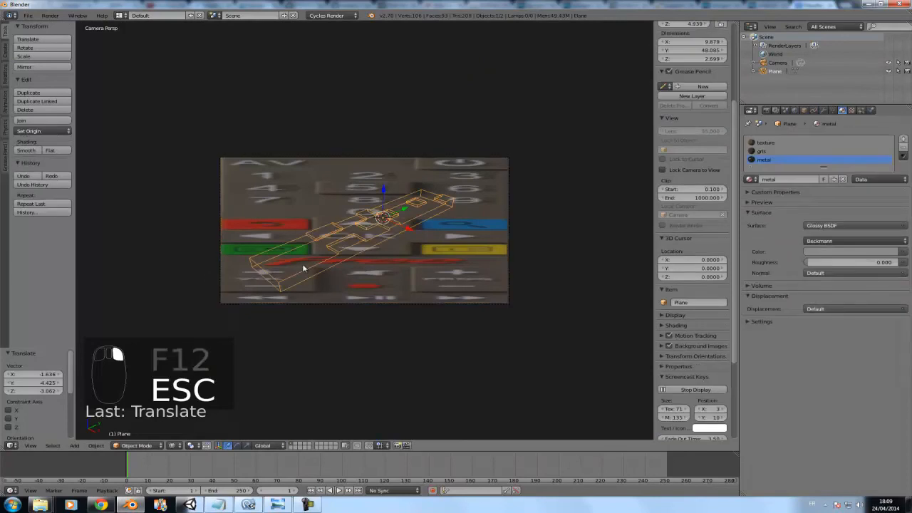
pyautogui.press('Tab')
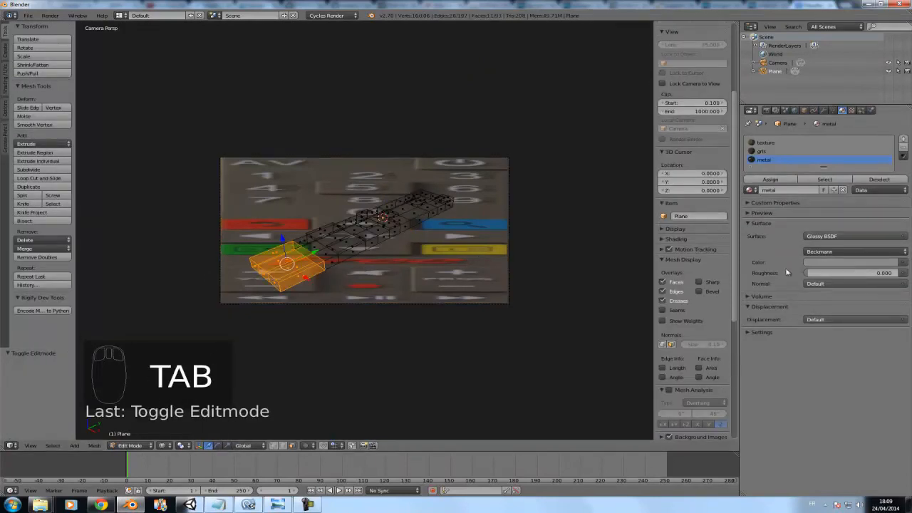
pyautogui.moveTo(811, 276); pyautogui.dragTo(832, 273)
pyautogui.click(831, 261)
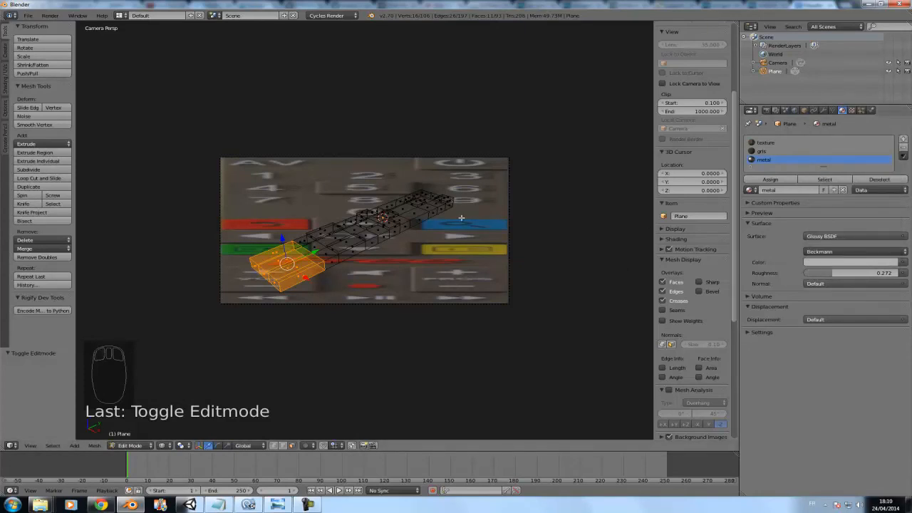
pyautogui.press('F12')
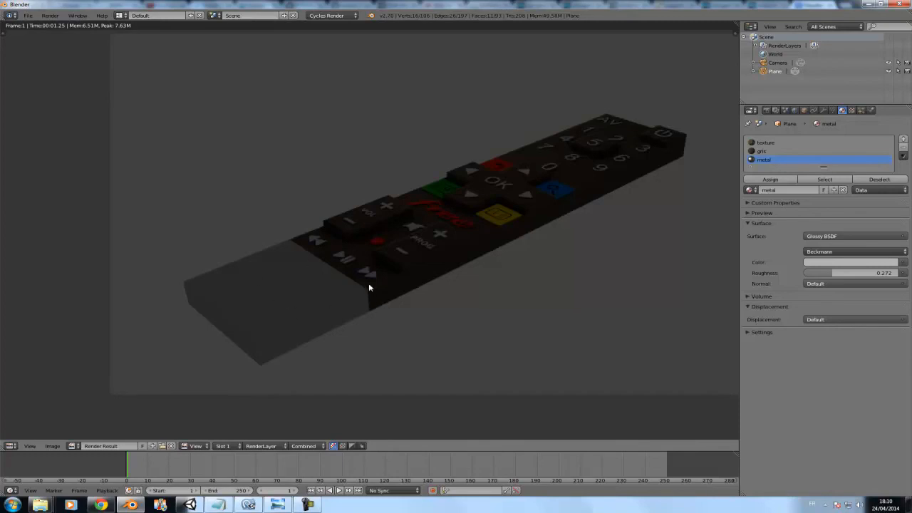
pyautogui.moveTo(480, 237); pyautogui.dragTo(420, 259, button='middle')
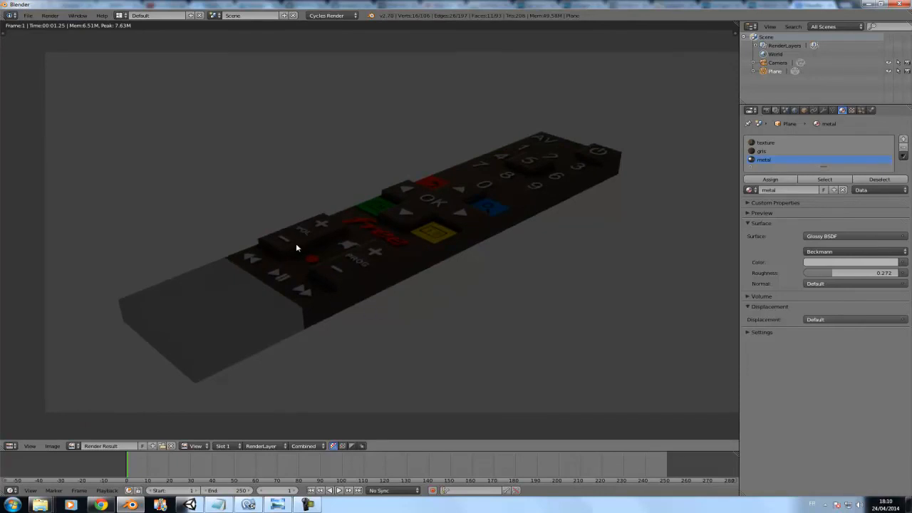
pyautogui.press('Escape')
# Add a new plane in Object Mode and move it above the remote and about 31.7 units along negative X.
pyautogui.moveTo(322, 232); pyautogui.dragTo(307, 238, button='middle')
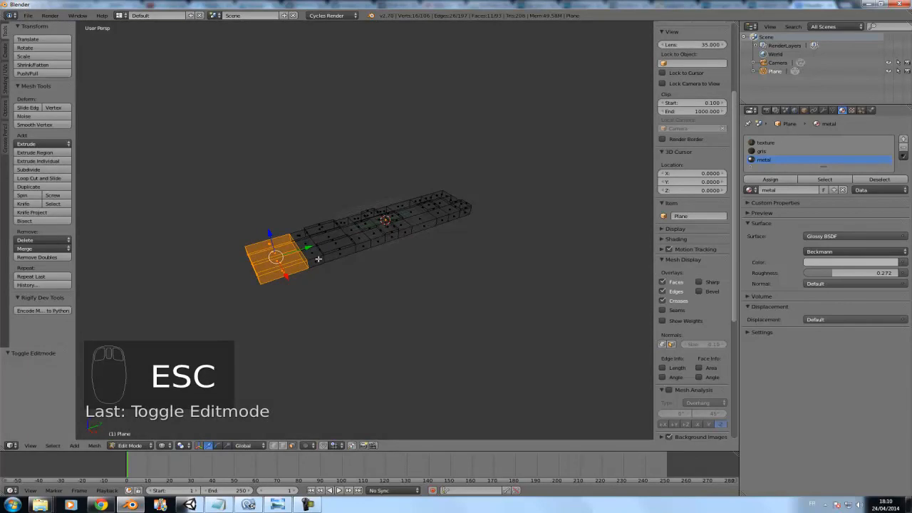
pyautogui.moveTo(407, 264); pyautogui.dragTo(445, 265, button='middle')
pyautogui.press('Tab')
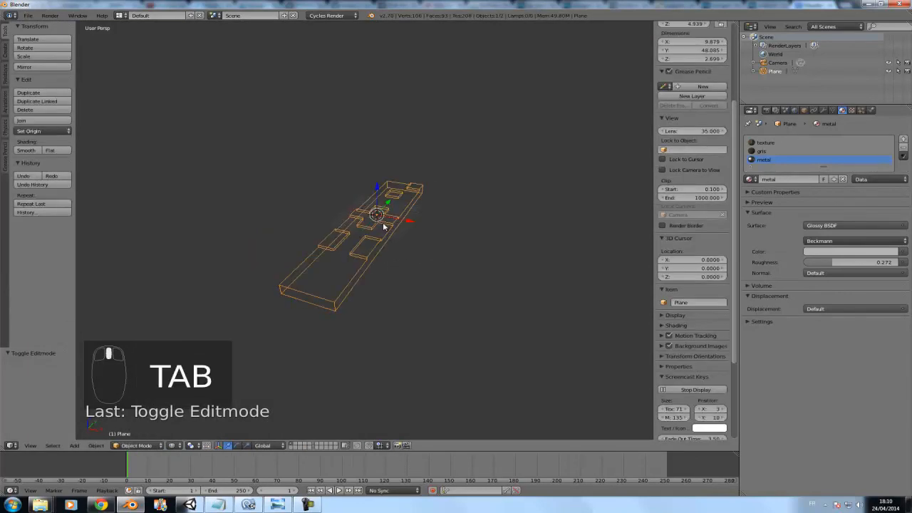
pyautogui.hotkey('shift', 'a')
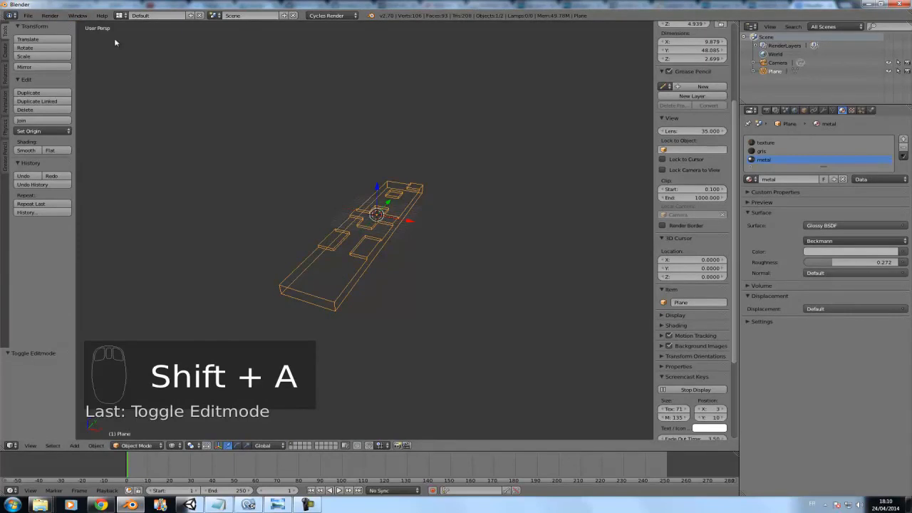
pyautogui.click(30, 17)
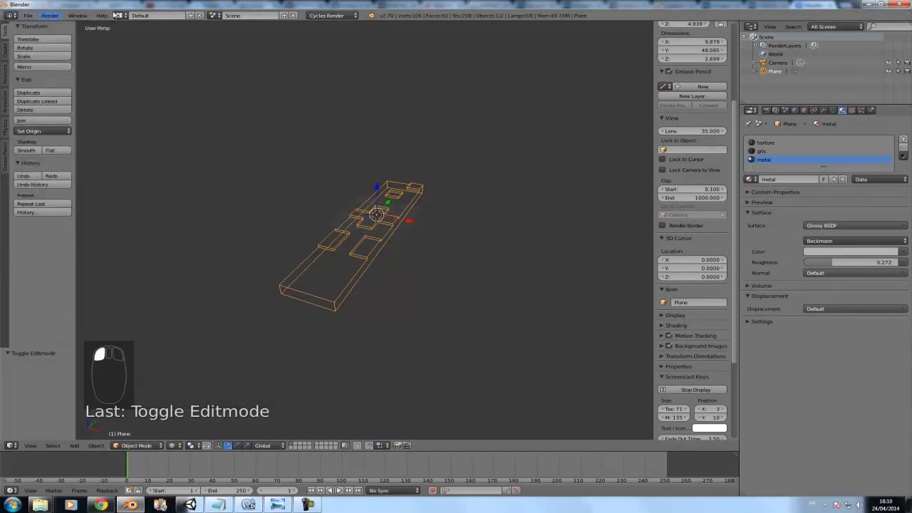
pyautogui.click(74, 445)
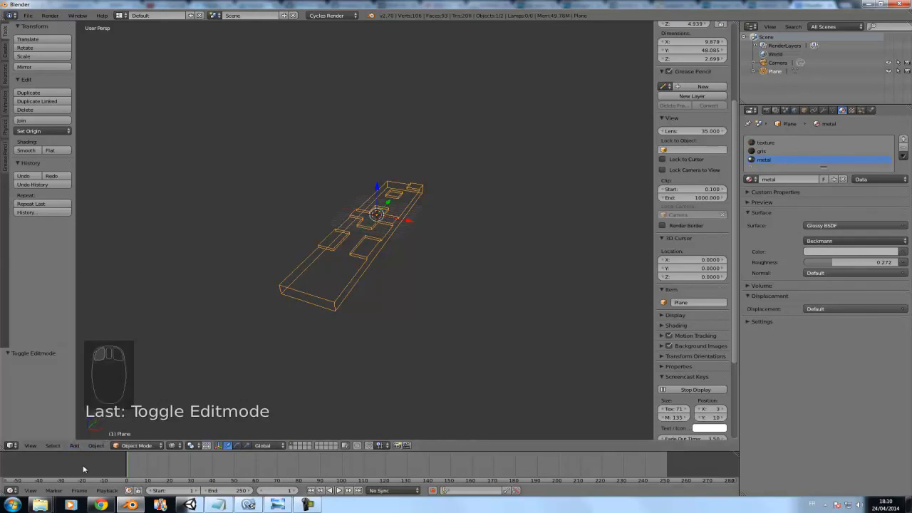
pyautogui.click(78, 447)
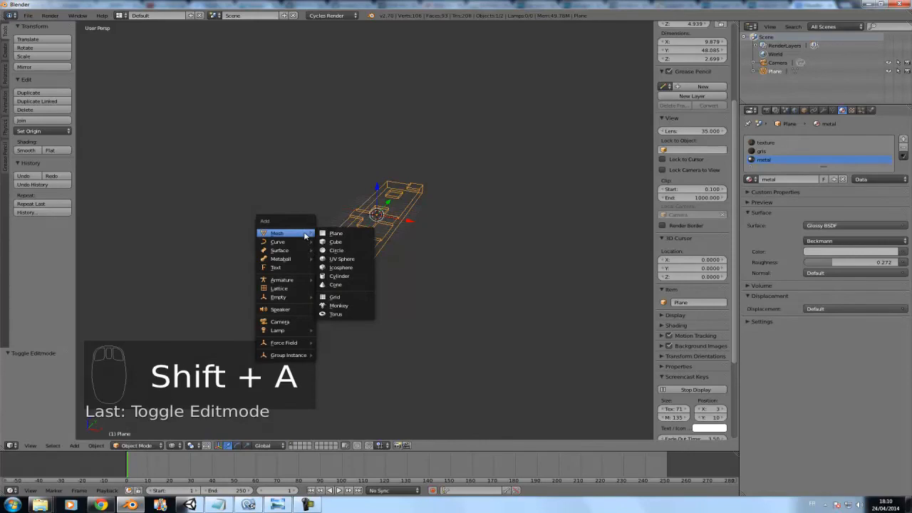
pyautogui.click(337, 234)
pyautogui.moveTo(378, 187); pyautogui.dragTo(384, 100)
pyautogui.moveTo(409, 132); pyautogui.dragTo(273, 139)
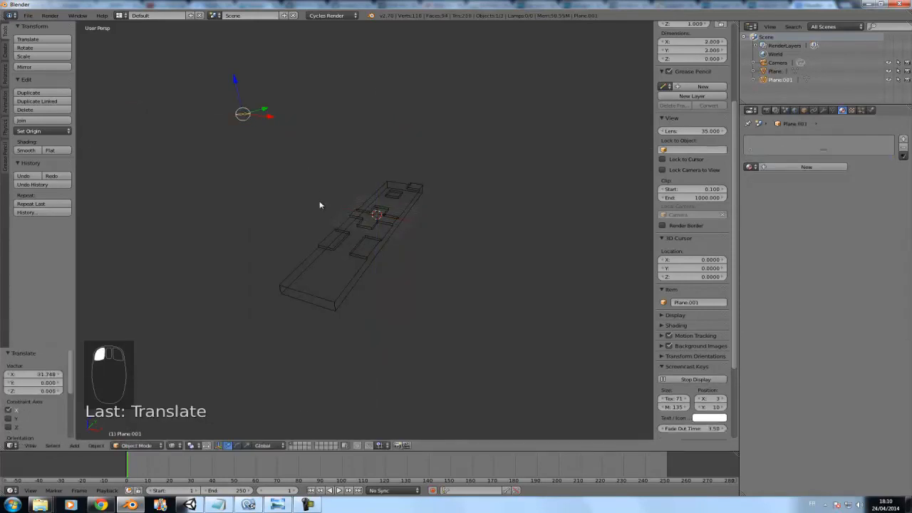
# Tilt the new plane towards the remote, scale it up to about 62.7 units square and rotate it about 13.5° around Z.
pyautogui.press('r')
pyautogui.click(348, 113)
pyautogui.press('r')
pyautogui.click(279, 163)
pyautogui.press('s')
pyautogui.click(478, 161)
pyautogui.press('s')
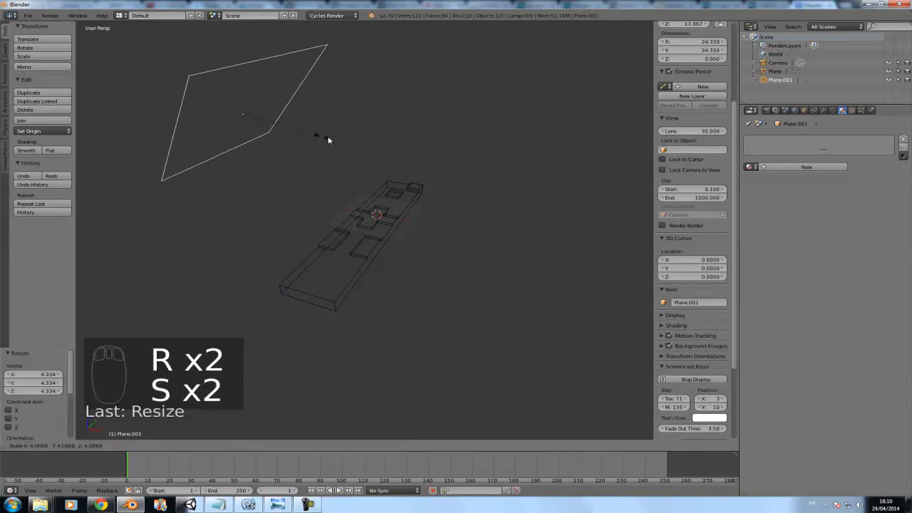
pyautogui.click(307, 144)
pyautogui.press('r')
pyautogui.press('z')
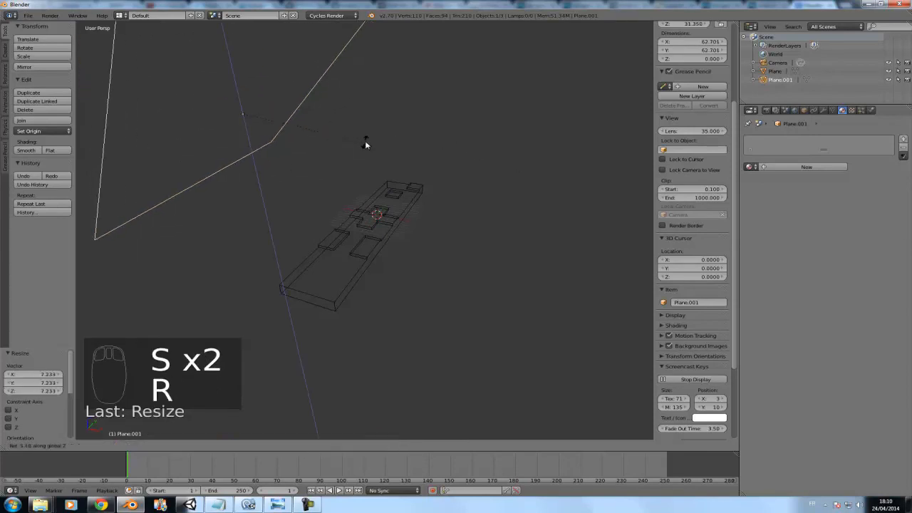
pyautogui.click(383, 130)
# Rotate the remote about 27.4° around the global X axis and about 34.5° around the global Y axis.
pyautogui.rightClick(363, 236)
pyautogui.press('r')
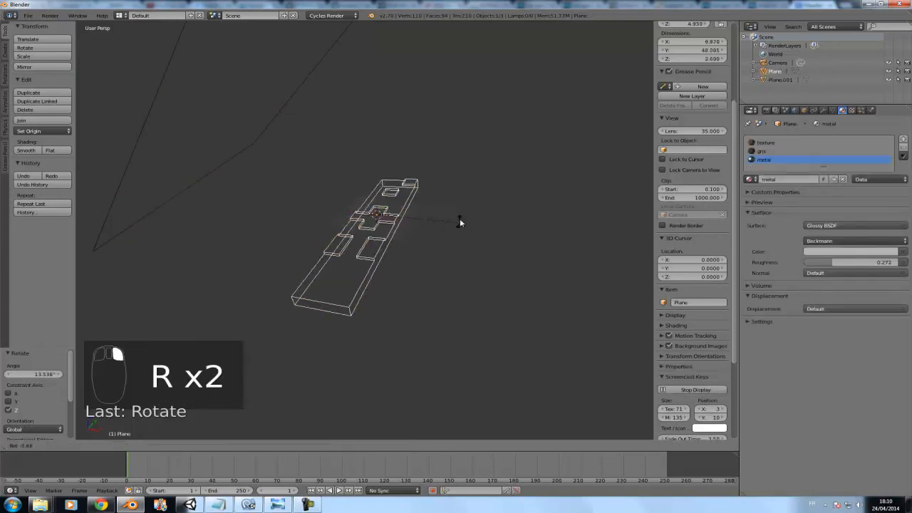
pyautogui.rightClick(452, 211)
pyautogui.press('r')
pyautogui.press('x')
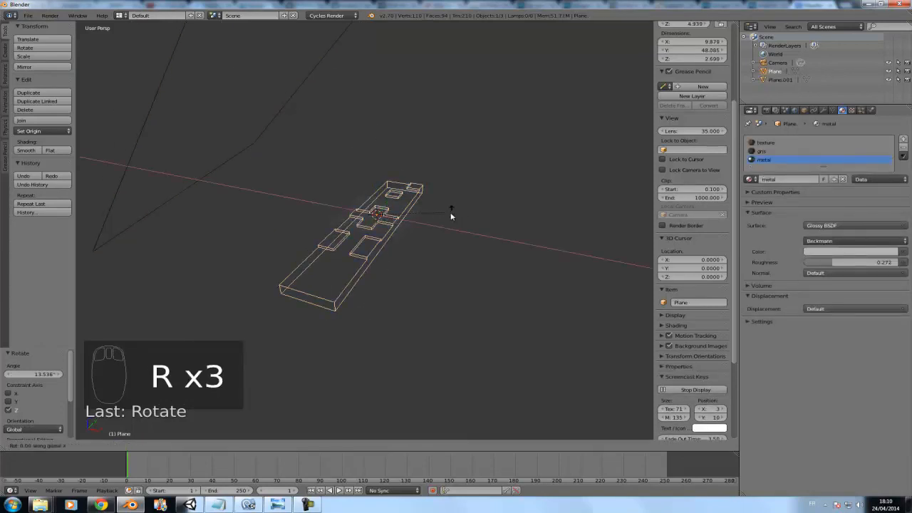
pyautogui.click(461, 175)
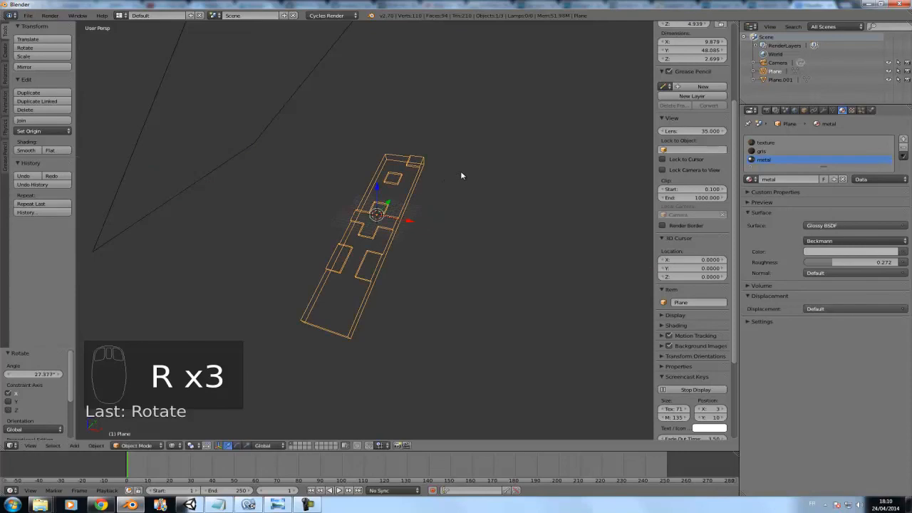
pyautogui.press('r')
pyautogui.press('y')
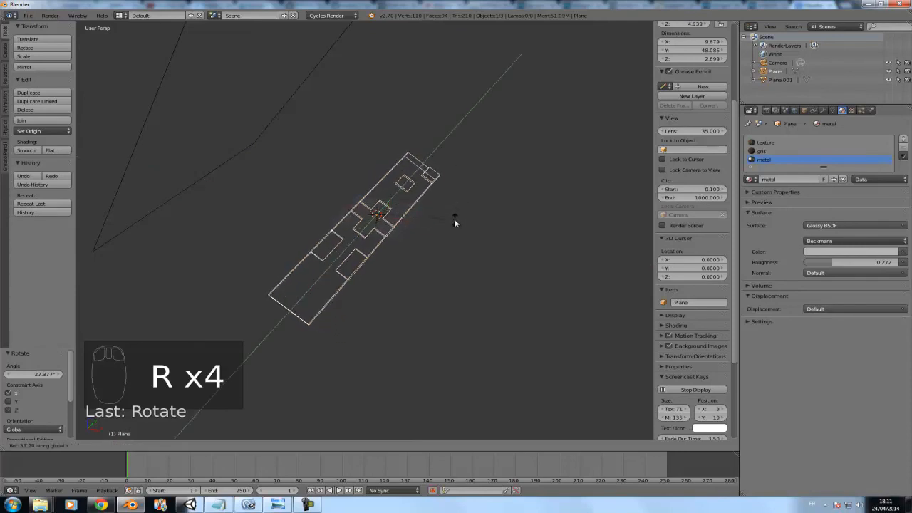
pyautogui.click(454, 220)
pyautogui.press('r')
pyautogui.press('x')
pyautogui.click(457, 208)
pyautogui.press('r')
pyautogui.press('z')
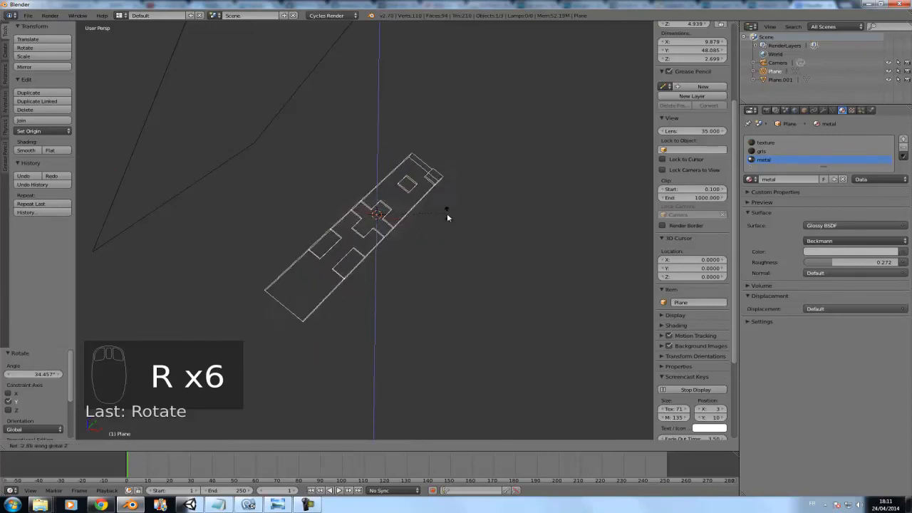
pyautogui.click(446, 213)
pyautogui.press('r')
pyautogui.rightClick(430, 203)
# Rotate the remote about -46.7° around global Y and about -23.8° around global Z, checking the pose in a test render.
pyautogui.press('r')
pyautogui.press('y')
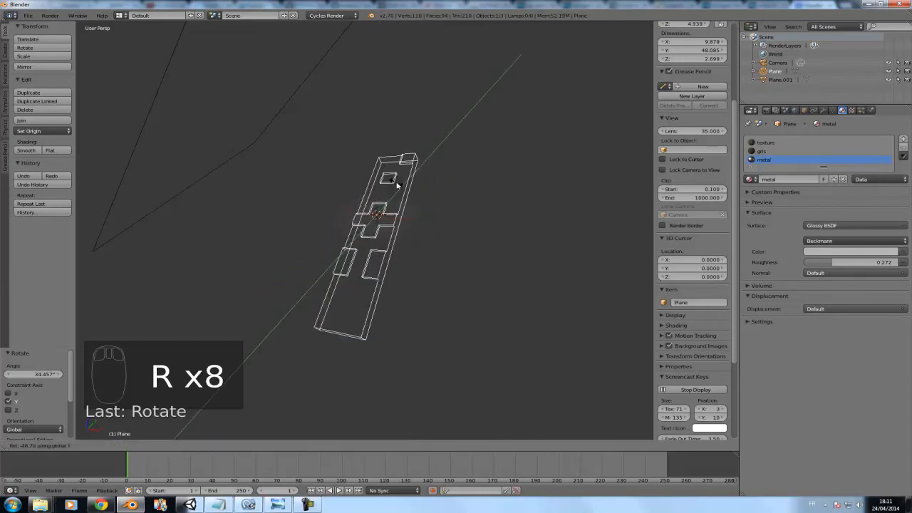
pyautogui.click(397, 185)
pyautogui.press('r')
pyautogui.press('z')
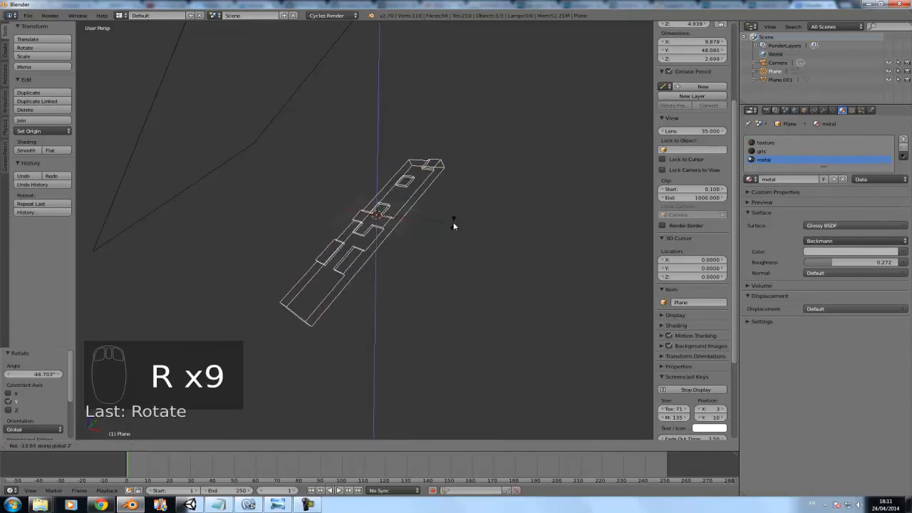
pyautogui.click(454, 226)
pyautogui.press('F12')
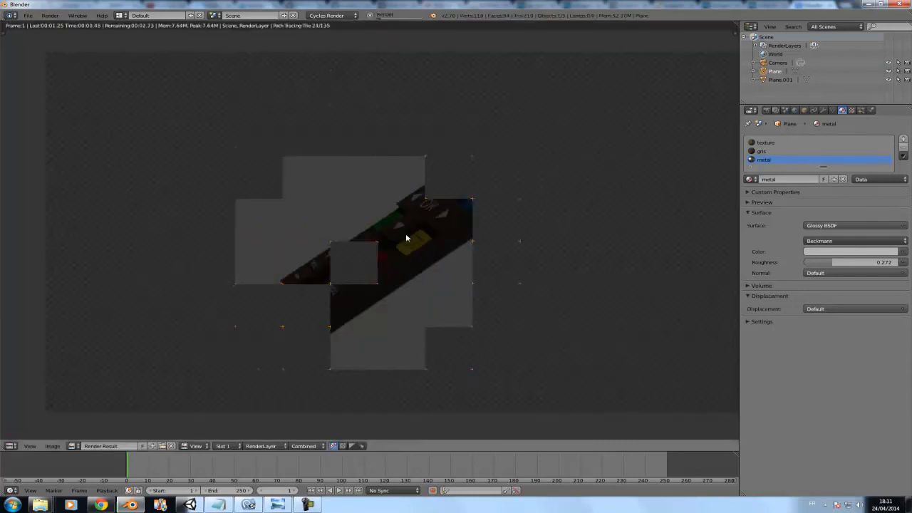
pyautogui.press('Escape')
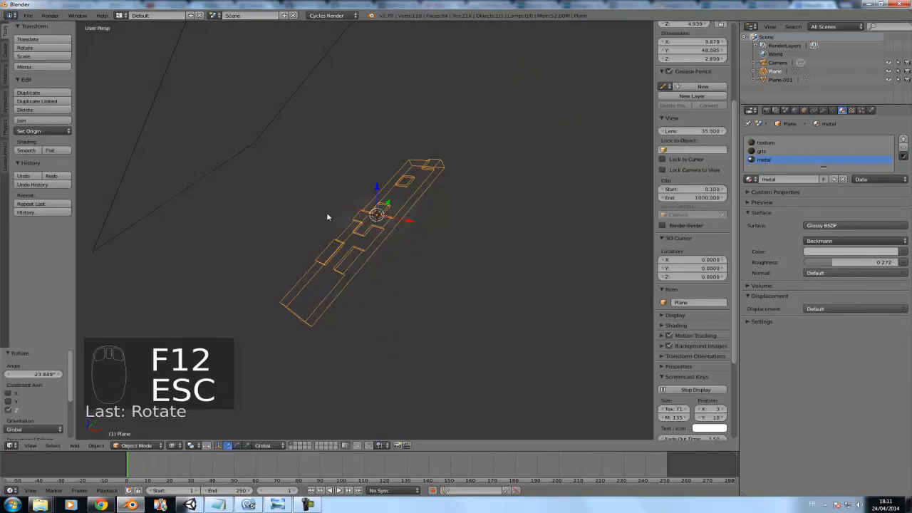
# Rotate the remote about 22.1° around the global Y axis and about 13.4° around the global X axis.
pyautogui.press('r')
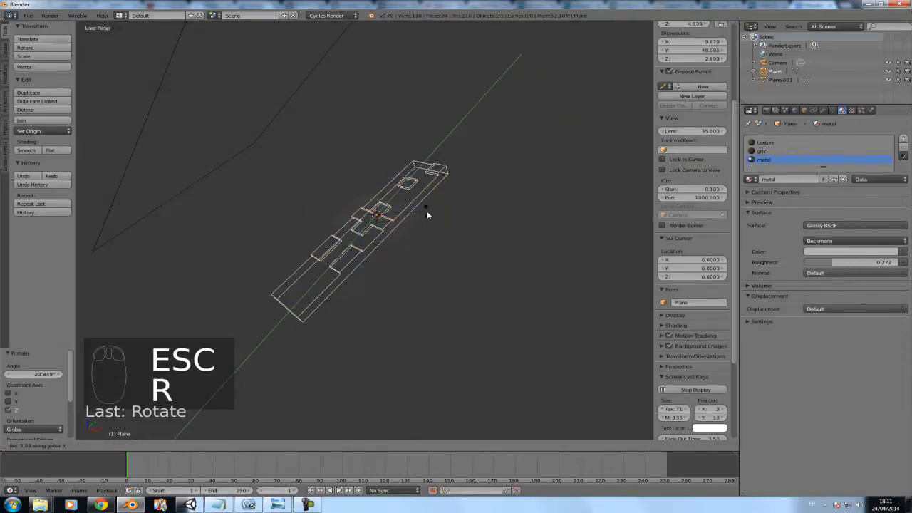
pyautogui.press('y')
pyautogui.click(438, 218)
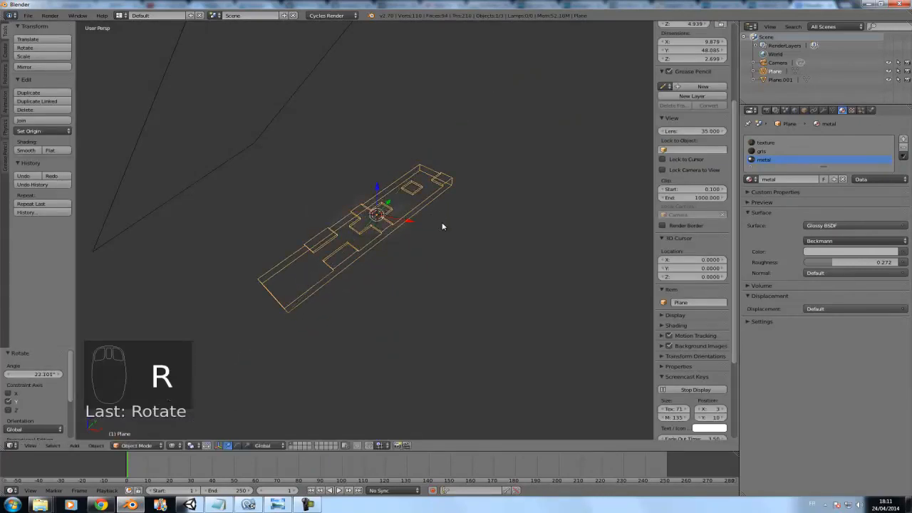
pyautogui.press('r')
pyautogui.press('x')
pyautogui.click(446, 208)
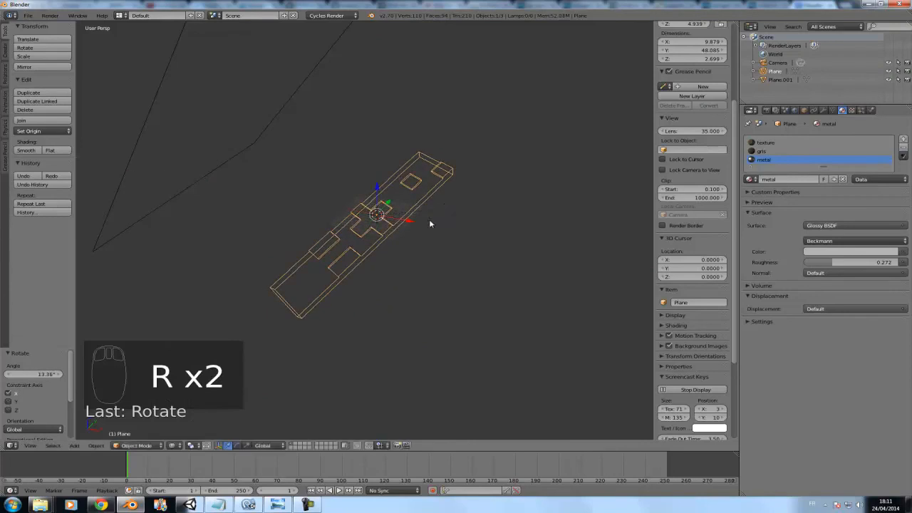
# Give the large overhead plane a new material named lumiere.
pyautogui.rightClick(154, 100)
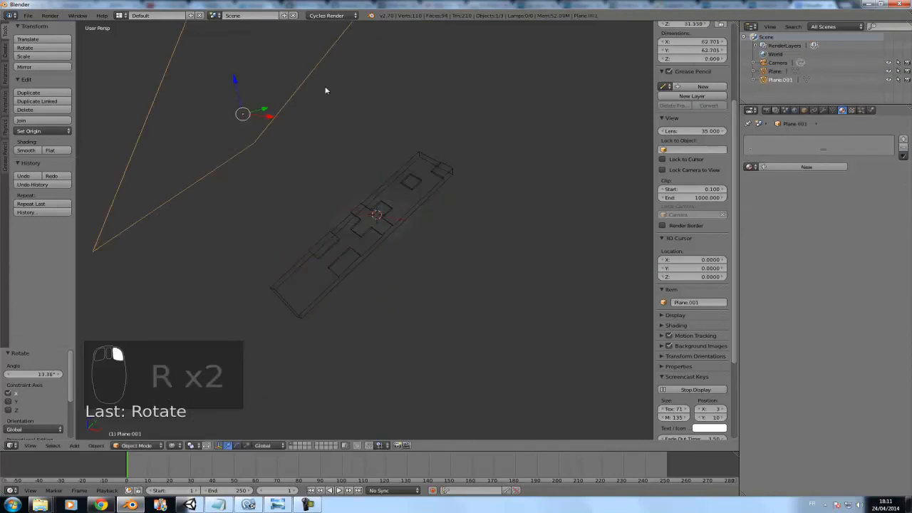
pyautogui.click(785, 168)
pyautogui.click(789, 167)
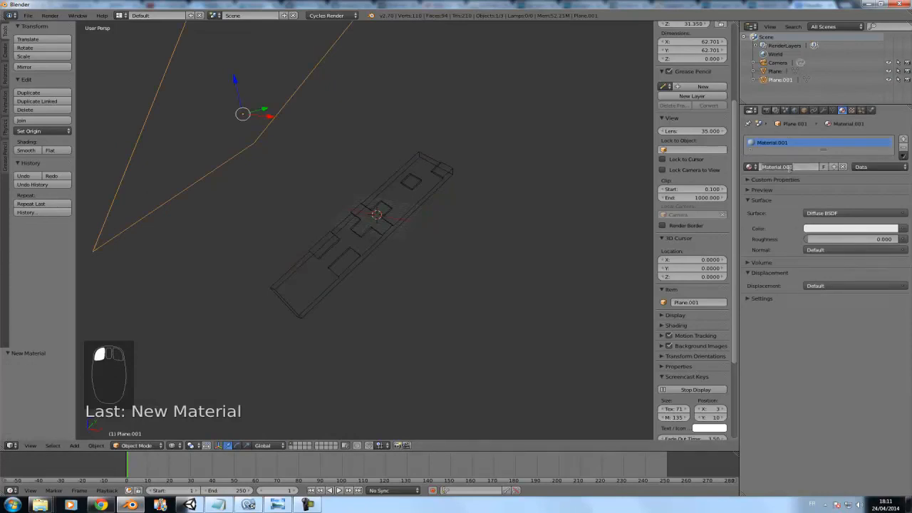
pyautogui.write('lumiere')
pyautogui.press('Return')
# Switch the lumiere material's surface to Emission with strength 3.000 and check the lighting in a test render.
pyautogui.click(821, 213)
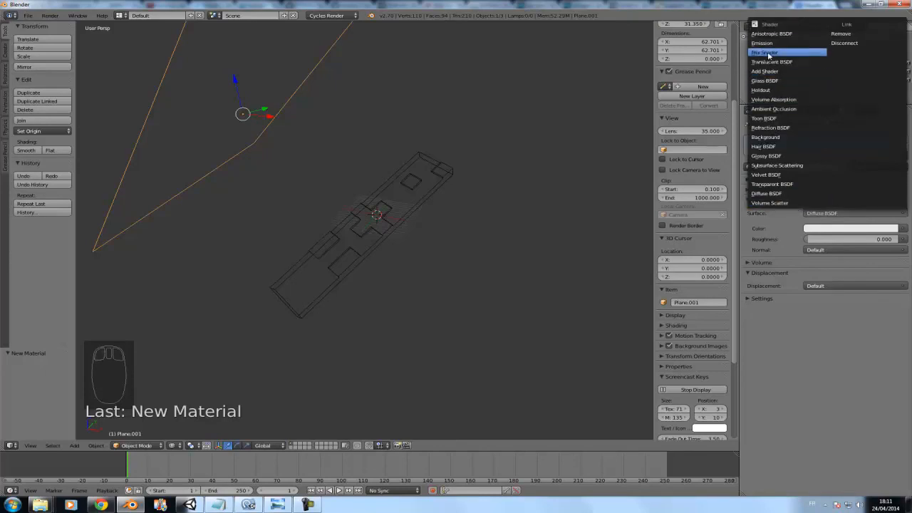
pyautogui.click(768, 44)
pyautogui.click(850, 241)
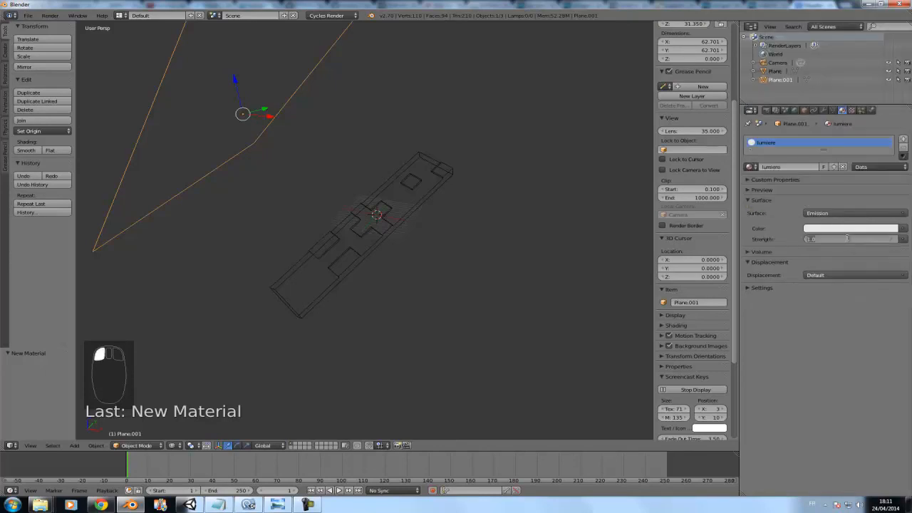
pyautogui.write('3')
pyautogui.press('Return')
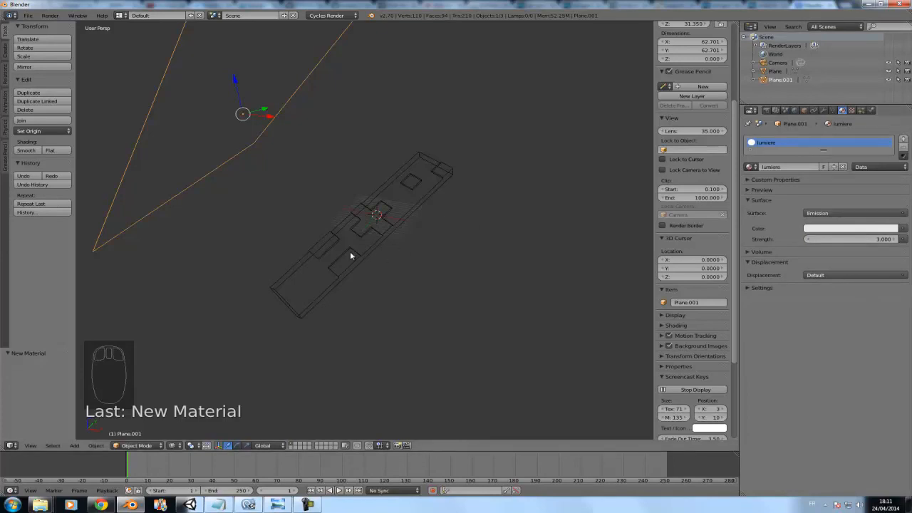
pyautogui.press('F12')
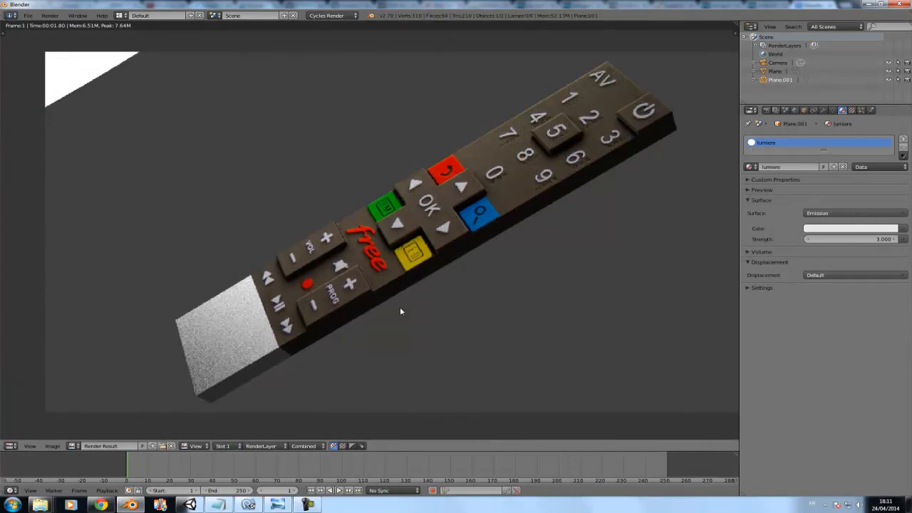
pyautogui.press('Escape')
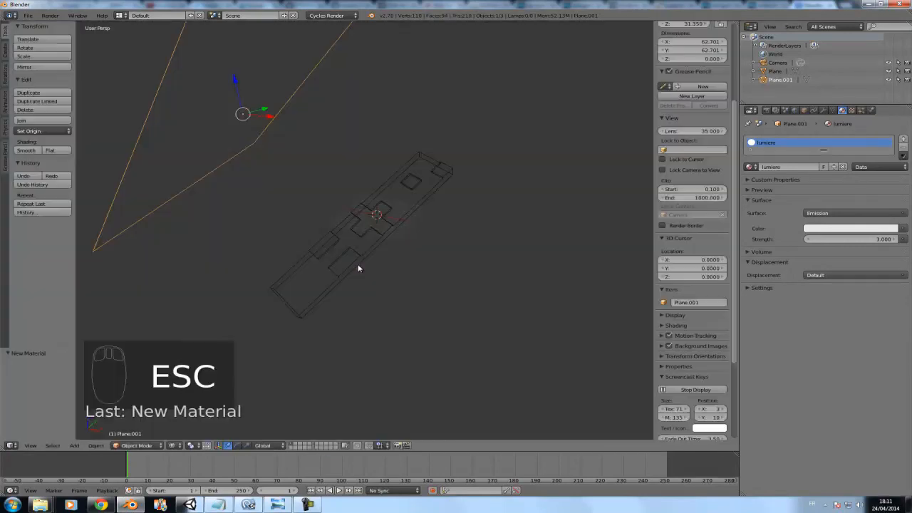
# Select the end faces at the remote's metal end, try moving them along the global Y axis, and undo that move.
pyautogui.rightClick(282, 302)
pyautogui.press('Tab')
pyautogui.moveTo(279, 310); pyautogui.dragTo(302, 302, button='middle')
pyautogui.rightClick(278, 292)
pyautogui.keyDown('shift'); pyautogui.rightClick(293, 301); pyautogui.keyUp('shift')
pyautogui.keyDown('shift'); pyautogui.rightClick(308, 307); pyautogui.keyUp('shift')
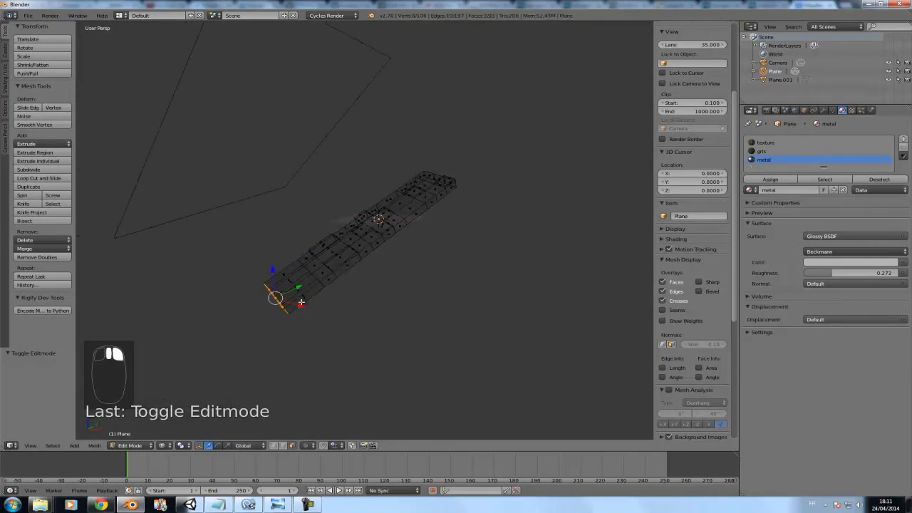
pyautogui.moveTo(298, 289); pyautogui.dragTo(286, 292)
pyautogui.hotkey('ctrl', 'z')
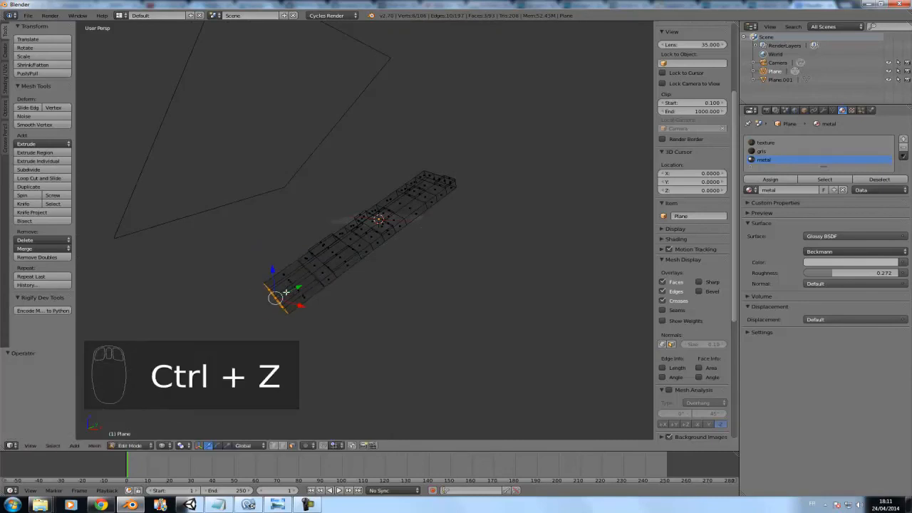
# Clear the remote's rotation and lengthen its metal end by moving the selected end faces about -2.84 along global Y, checking a test render.
pyautogui.press('Tab')
pyautogui.hotkey('alt', 'r')
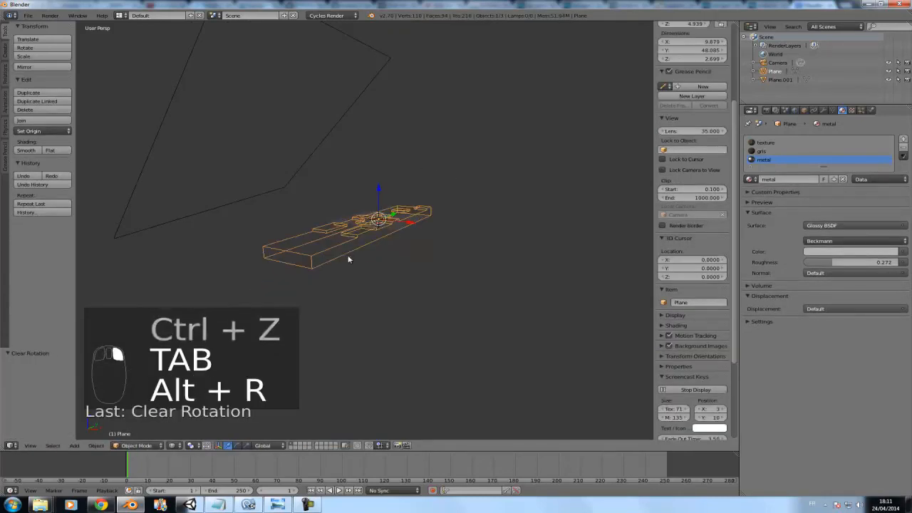
pyautogui.moveTo(348, 259); pyautogui.dragTo(285, 276, button='middle')
pyautogui.press('Tab')
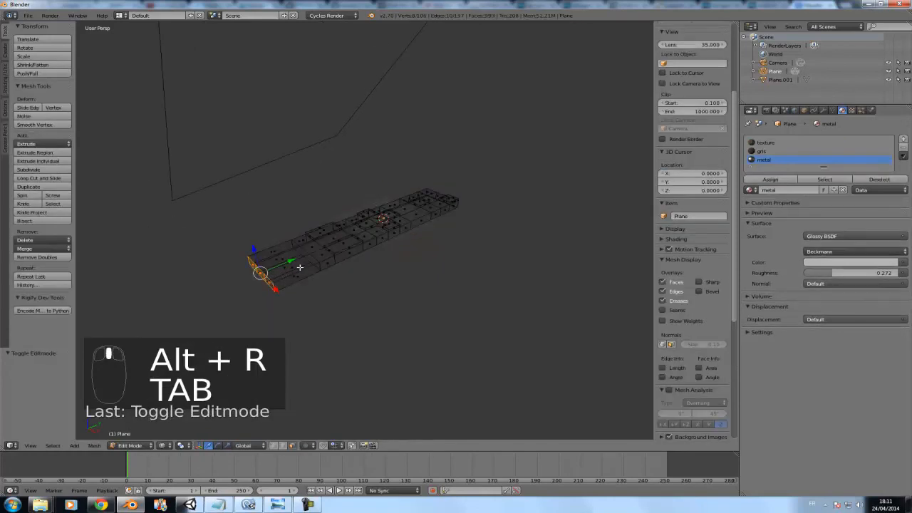
pyautogui.moveTo(291, 263); pyautogui.dragTo(275, 268)
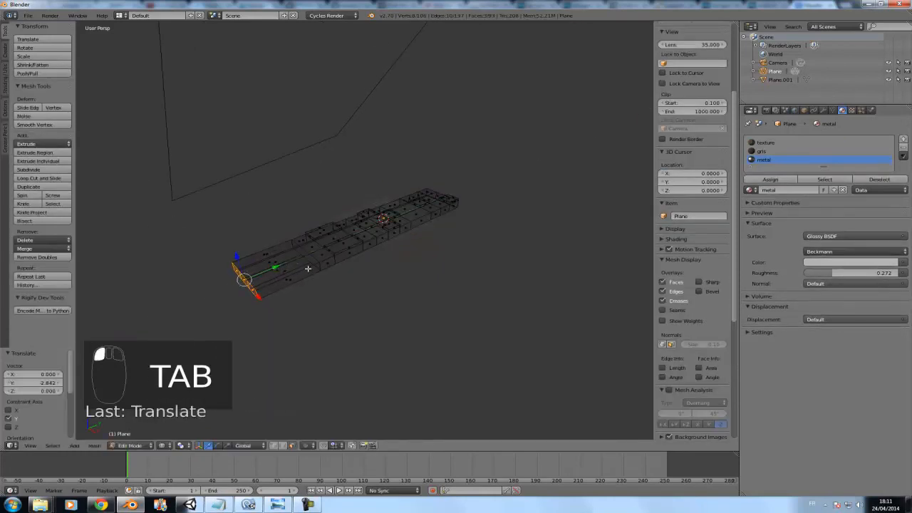
pyautogui.press('F12')
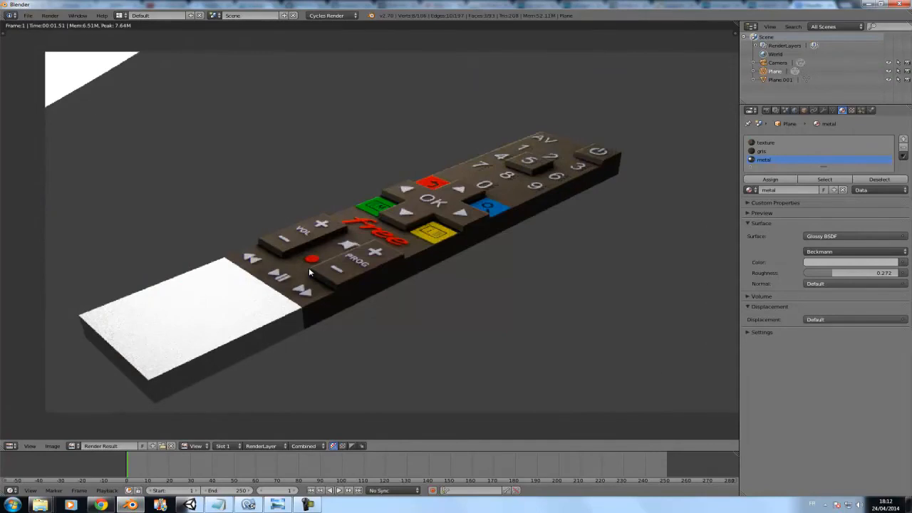
pyautogui.press('Escape')
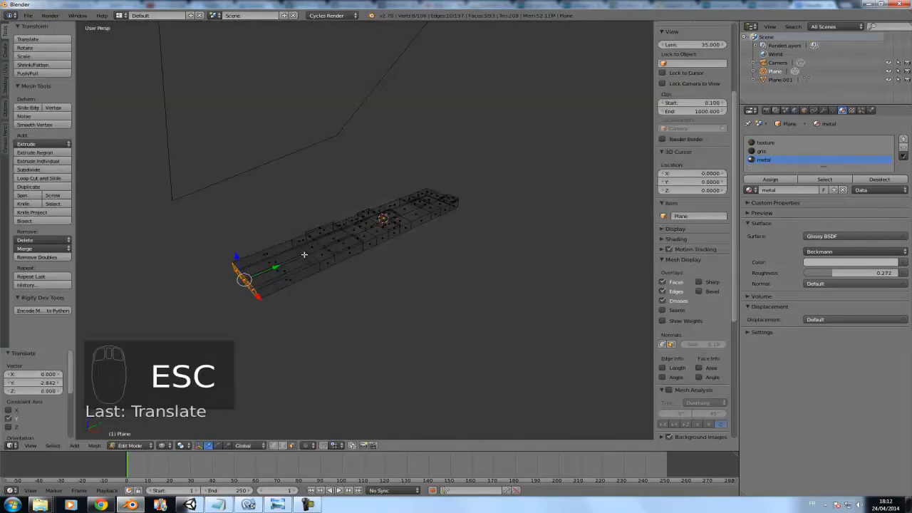
pyautogui.press('Tab')
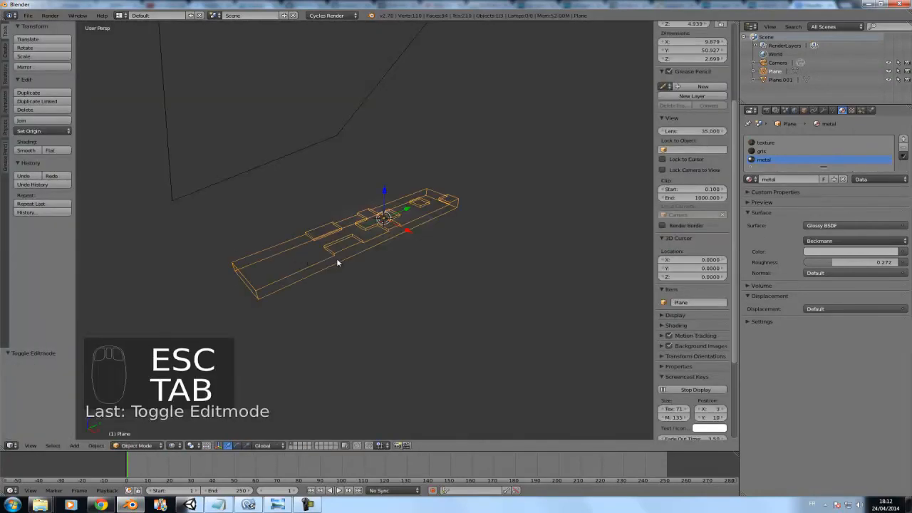
# Rotate the remote about 26.8° around the global X axis and check the framing in a test render.
pyautogui.press('r')
pyautogui.rightClick(427, 230)
pyautogui.press('r')
pyautogui.press('x')
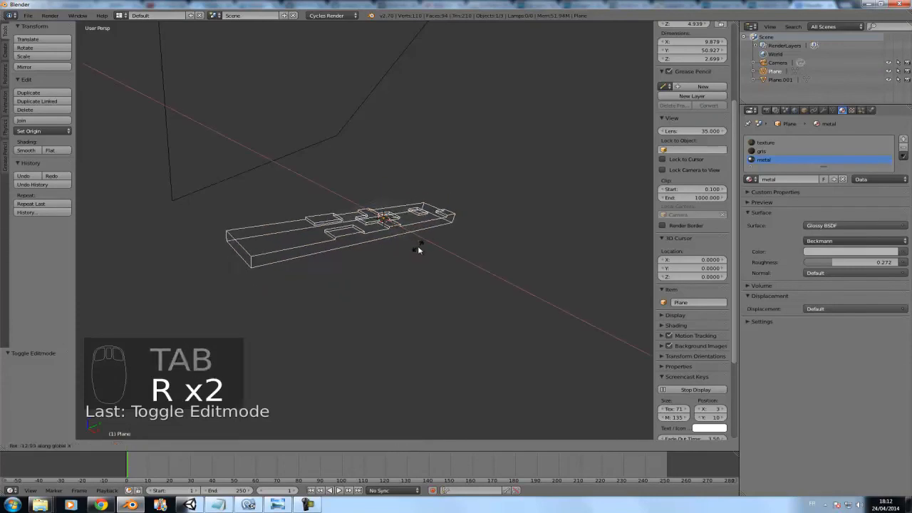
pyautogui.click(434, 220)
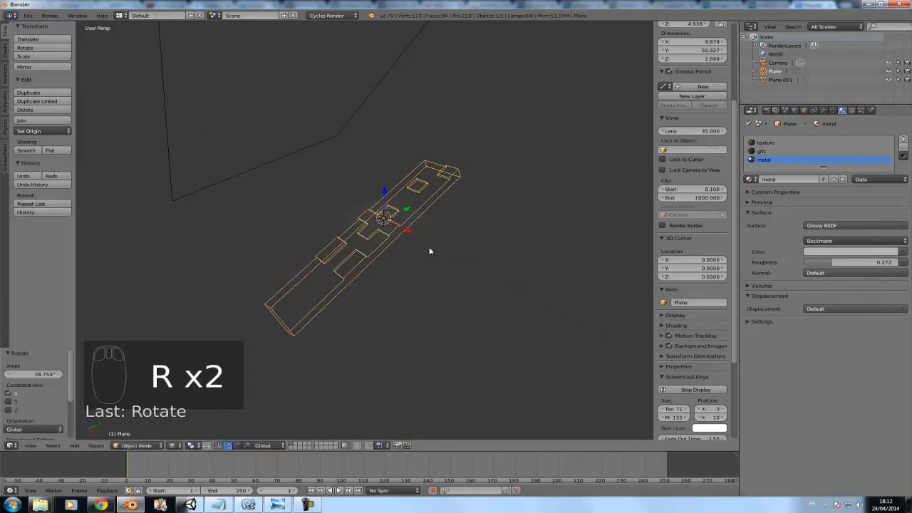
pyautogui.press('F12')
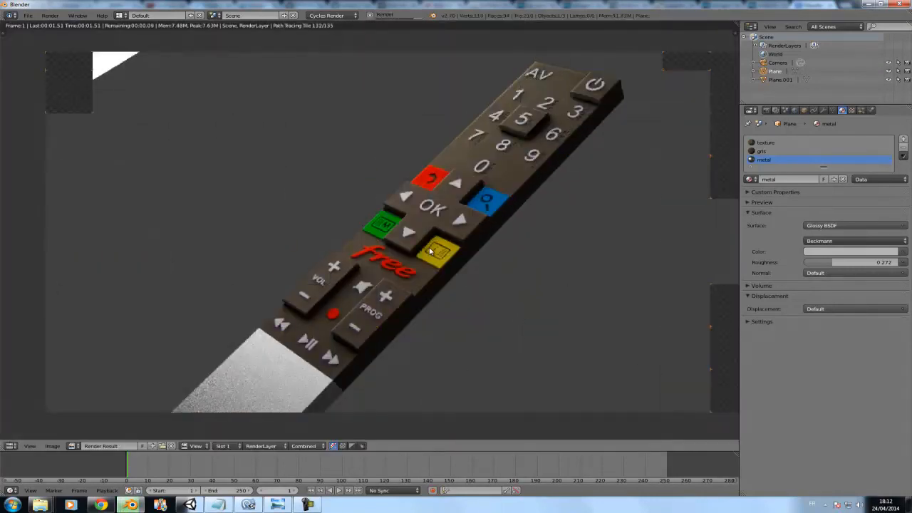
pyautogui.press('Escape')
# Scale the remote down to about 7.4 × 38.3 × 2.0, raise it about 4.28 along Z, and reposition it within the camera frame.
pyautogui.press('s')
pyautogui.press('s')
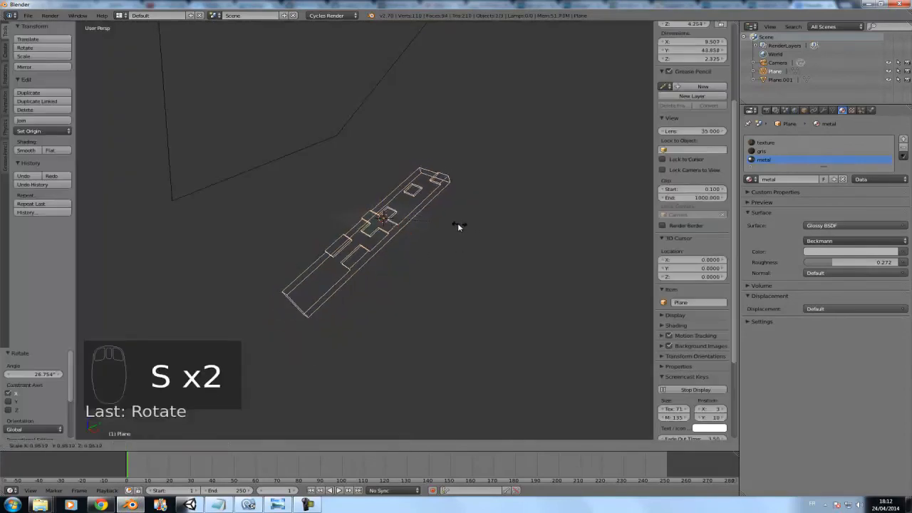
pyautogui.click(424, 229)
pyautogui.moveTo(383, 200); pyautogui.dragTo(387, 182)
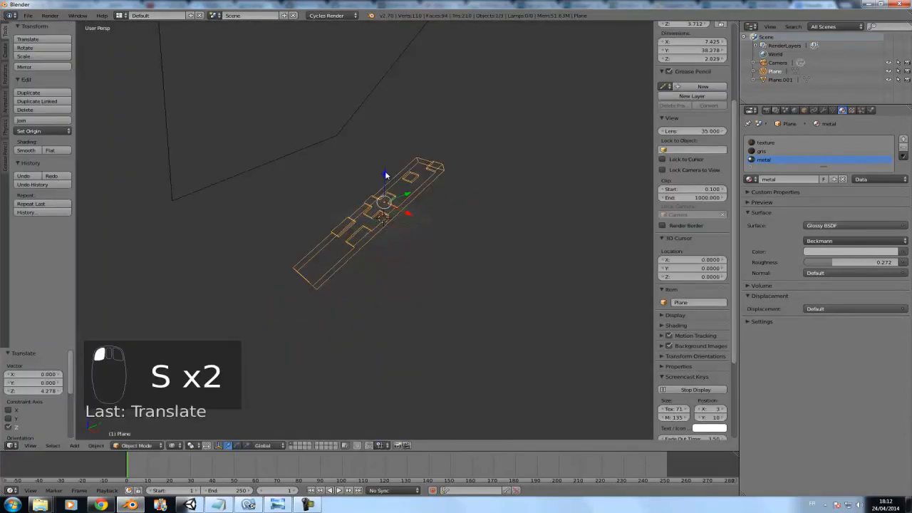
pyautogui.press('KP_0')
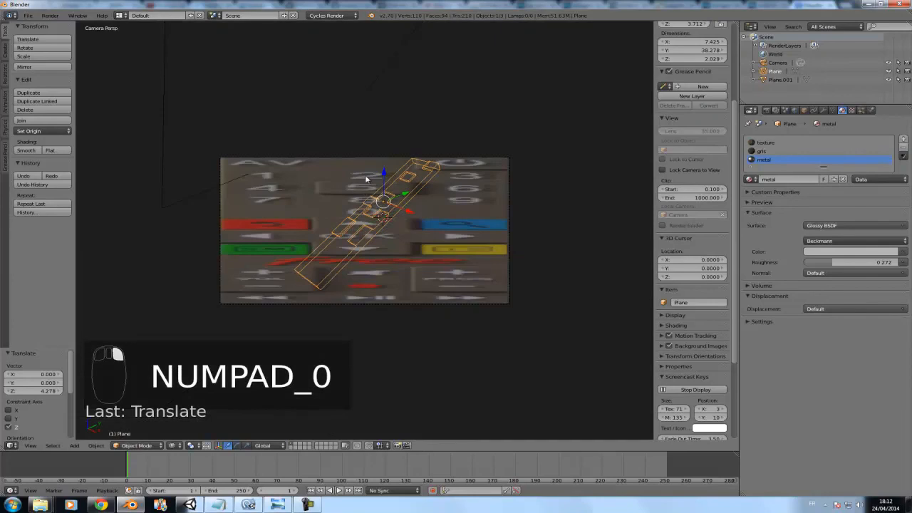
pyautogui.press('g')
pyautogui.click(394, 203)
# Shift the emissive plane along the global X axis by about -20.6, 35.0 and finally -26.2.
pyautogui.rightClick(162, 110)
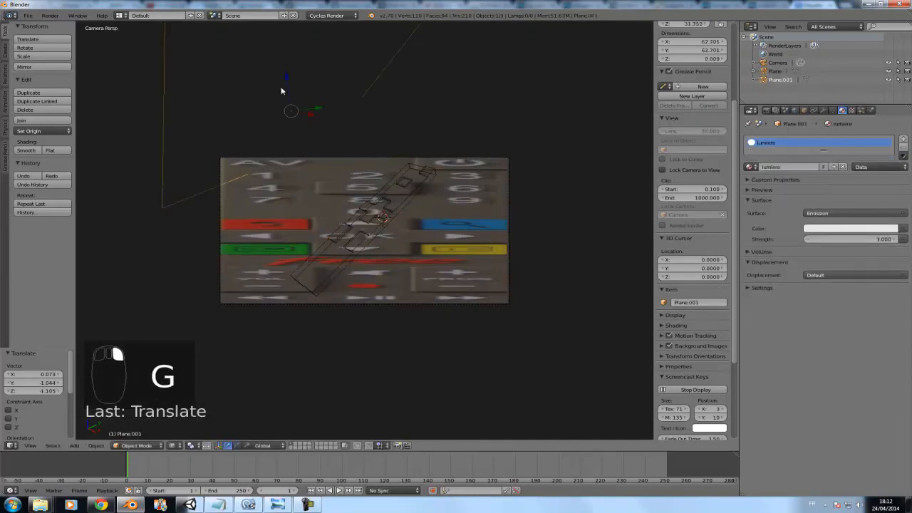
pyautogui.press('x')
pyautogui.click(269, 115)
pyautogui.press('g')
pyautogui.press('x')
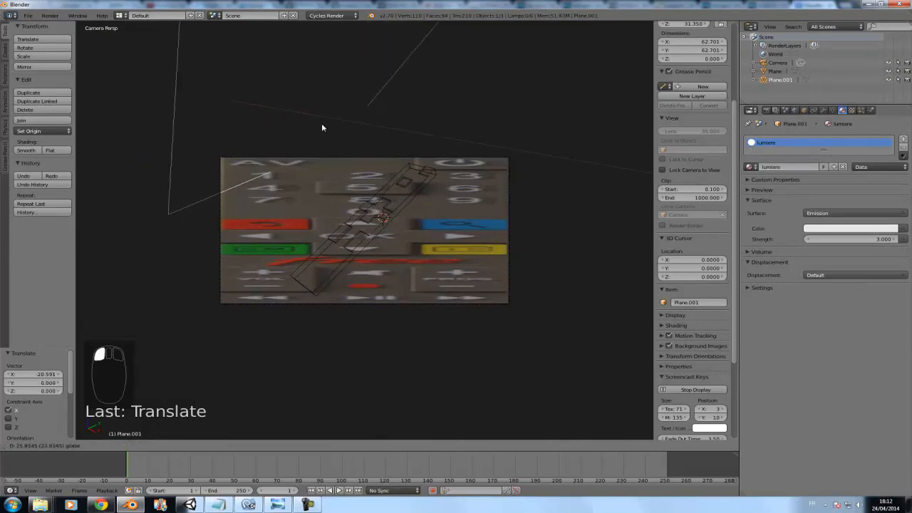
pyautogui.click(343, 132)
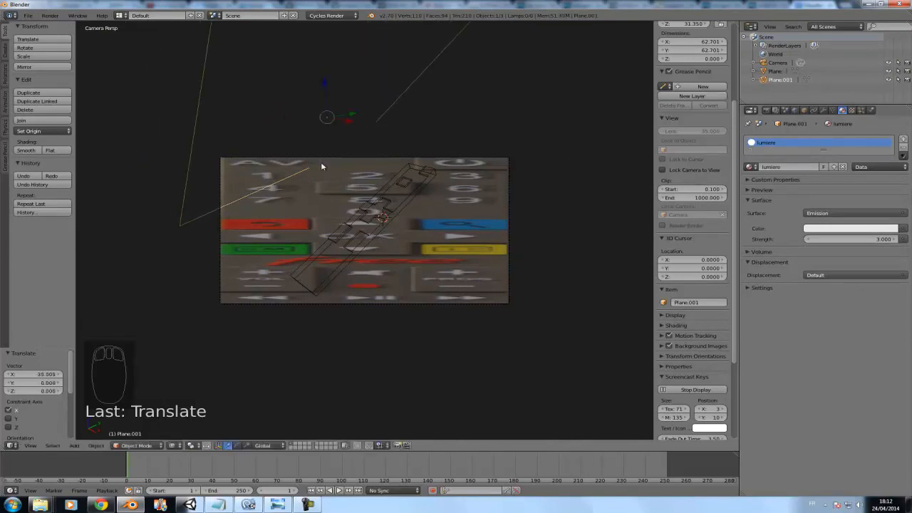
pyautogui.moveTo(347, 122); pyautogui.dragTo(252, 127)
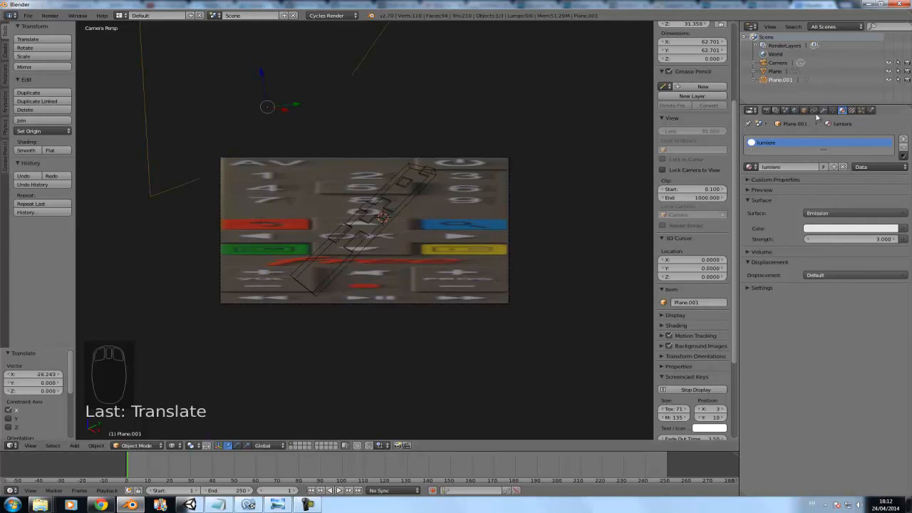
# Set the camera's clipping end distance to 134.700.
pyautogui.click(782, 71)
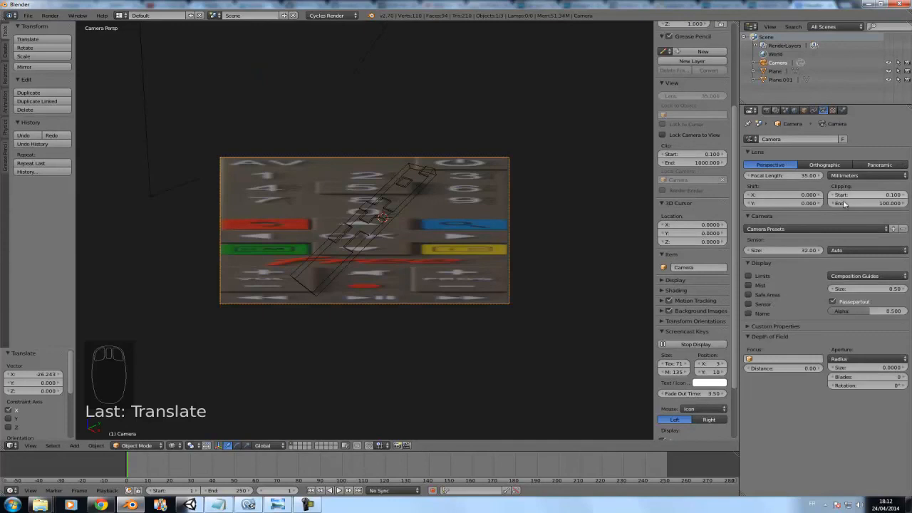
pyautogui.moveTo(842, 205); pyautogui.dragTo(6, 206)
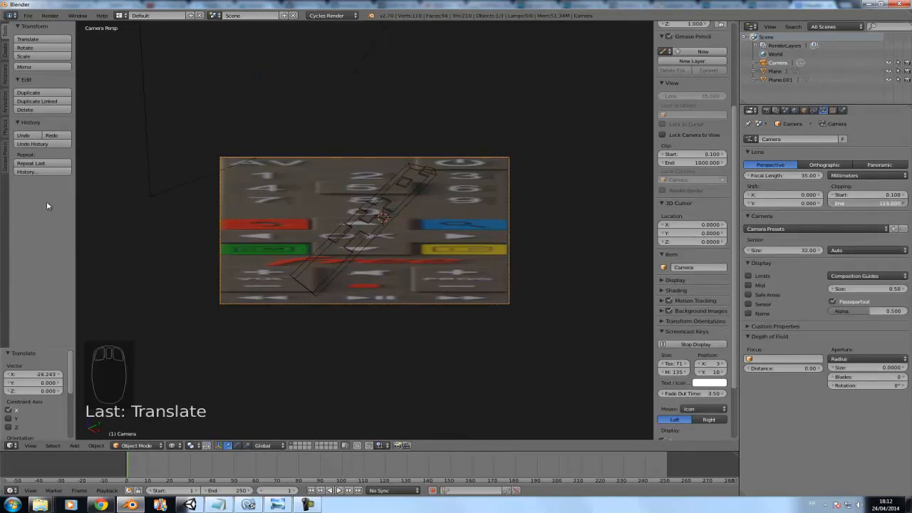
pyautogui.moveTo(89, 203); pyautogui.dragTo(411, 163)
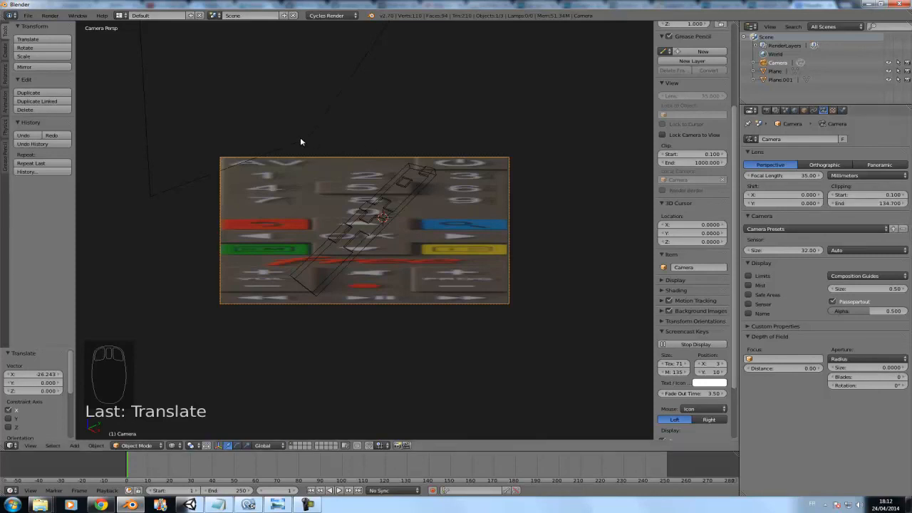
# Move the emissive plane about -18.6 along the global X axis and check the lighting in a test render.
pyautogui.rightClick(208, 139)
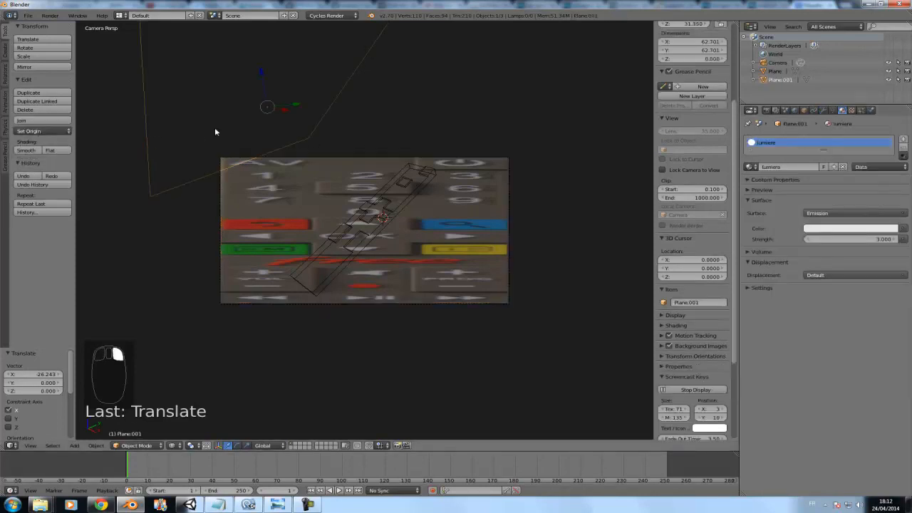
pyautogui.moveTo(283, 110); pyautogui.dragTo(257, 106)
pyautogui.press('F12')
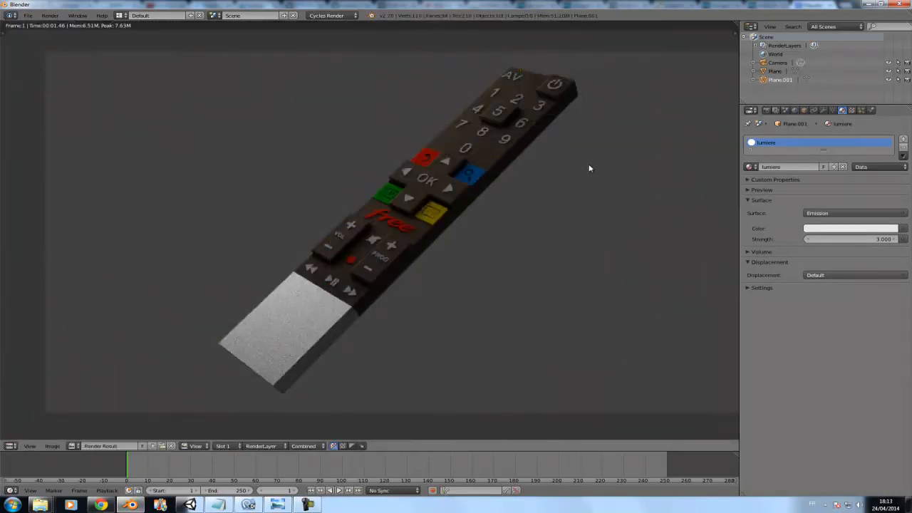
pyautogui.press('Escape')
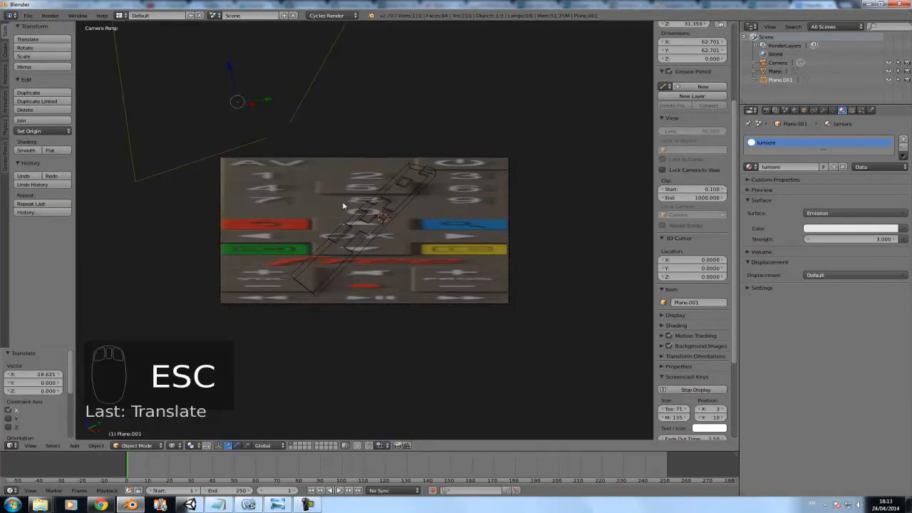
pyautogui.press('Tab')
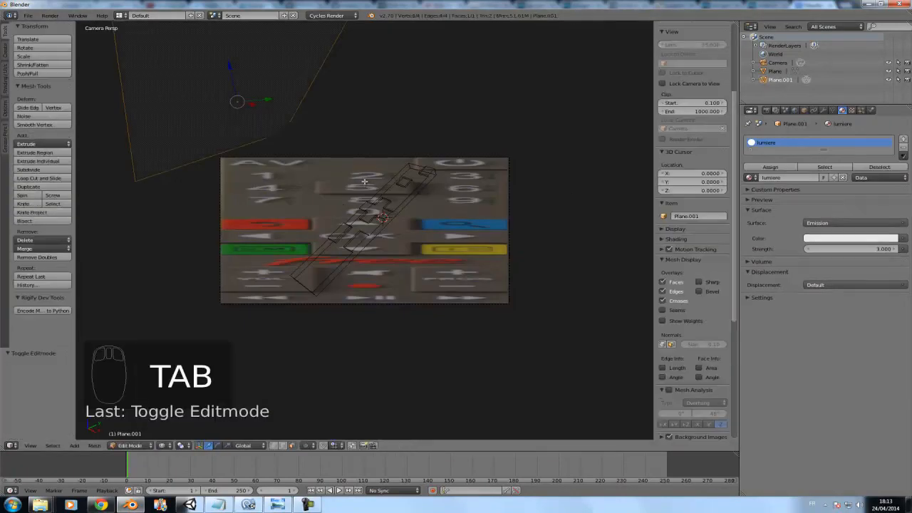
pyautogui.press('Tab')
pyautogui.rightClick(387, 204)
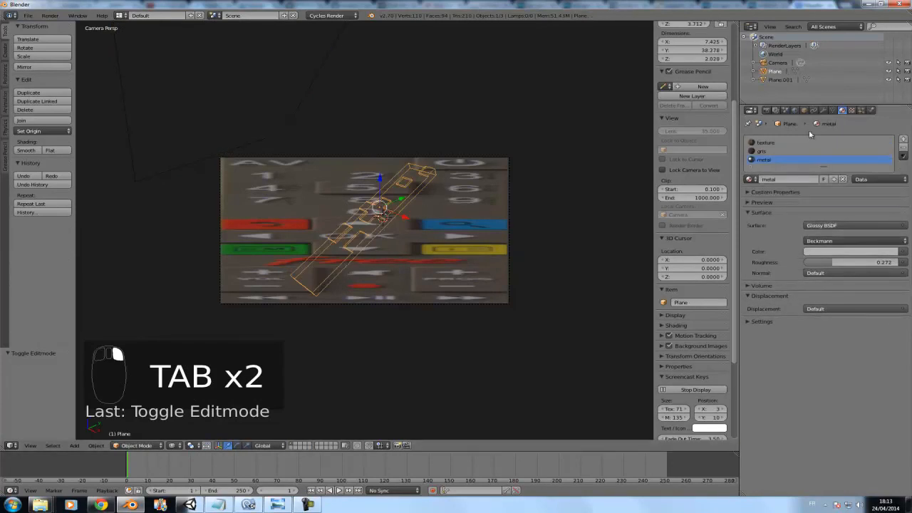
# Set the PNG output compression to 0% and the render samples to 600.
pyautogui.click(767, 111)
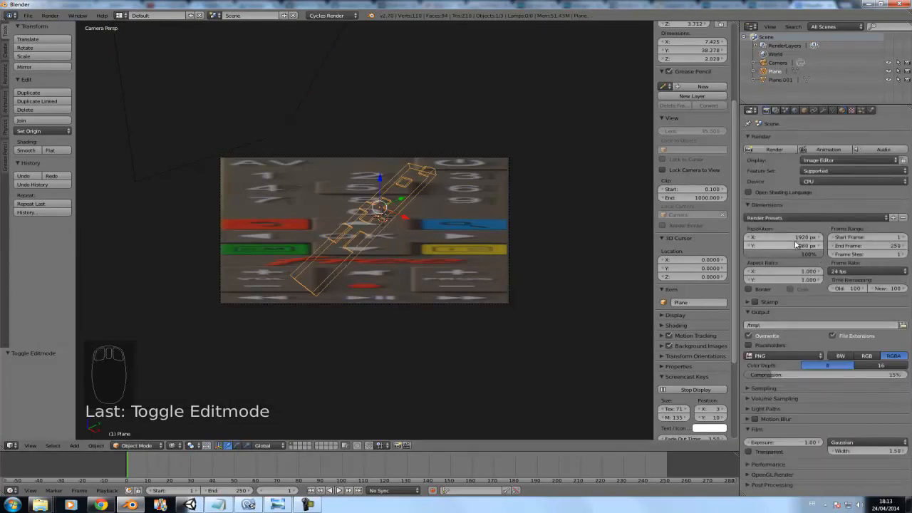
pyautogui.moveTo(783, 375); pyautogui.dragTo(690, 377)
pyautogui.click(743, 389)
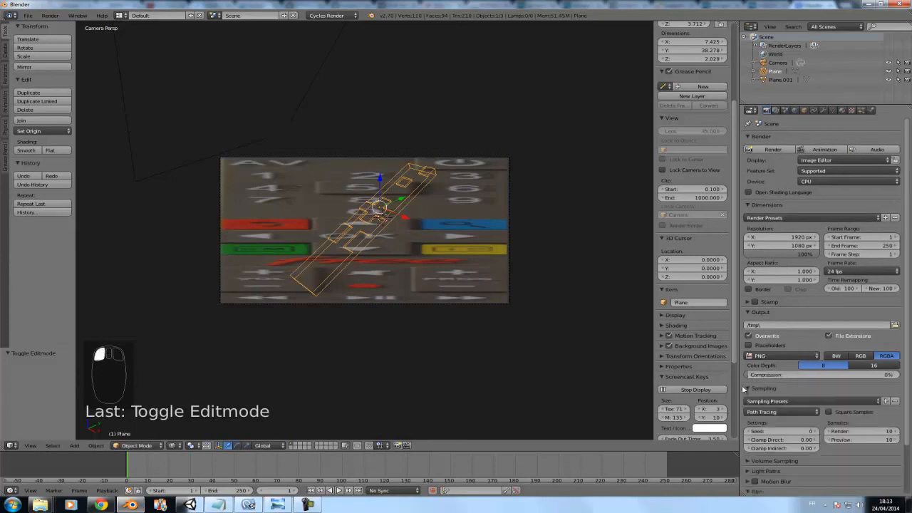
pyautogui.click(857, 429)
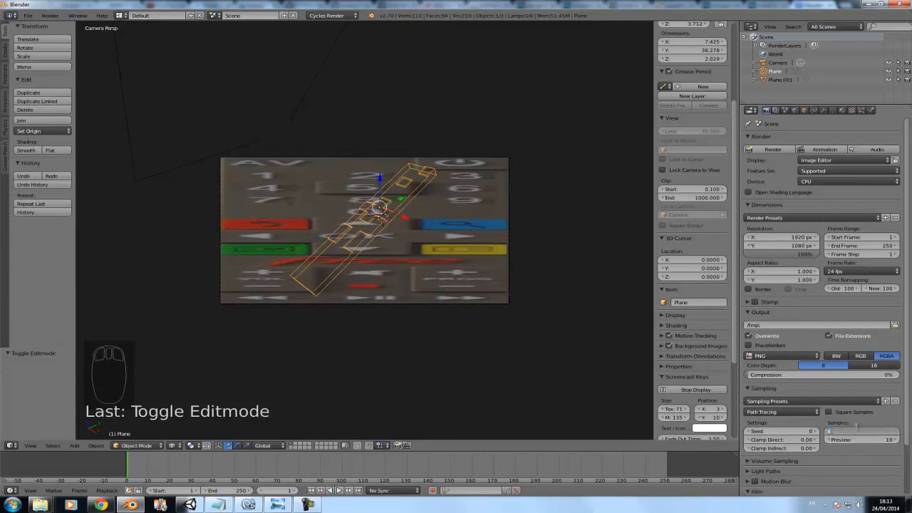
pyautogui.write('00')
pyautogui.press('Return')
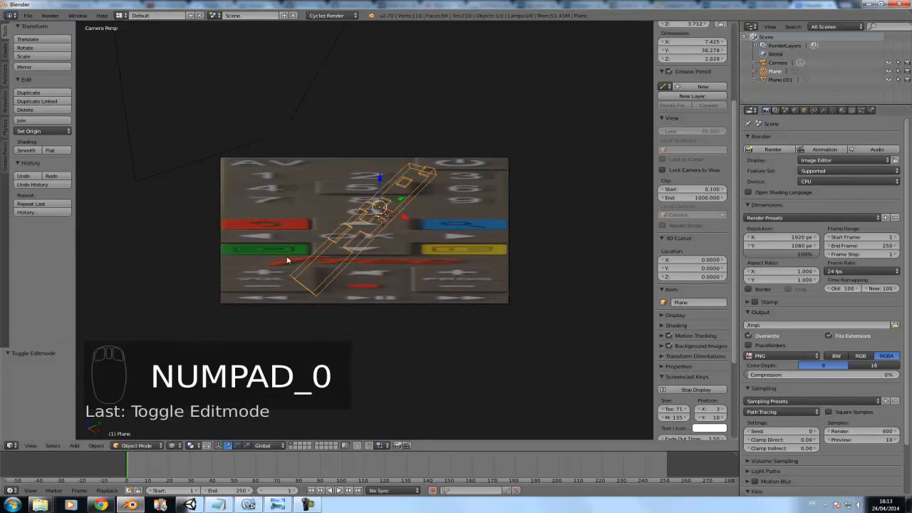
# Start the final 1920 × 1080 render through the camera and set the Cycles render device to GPU Compute.
pyautogui.press('F12')
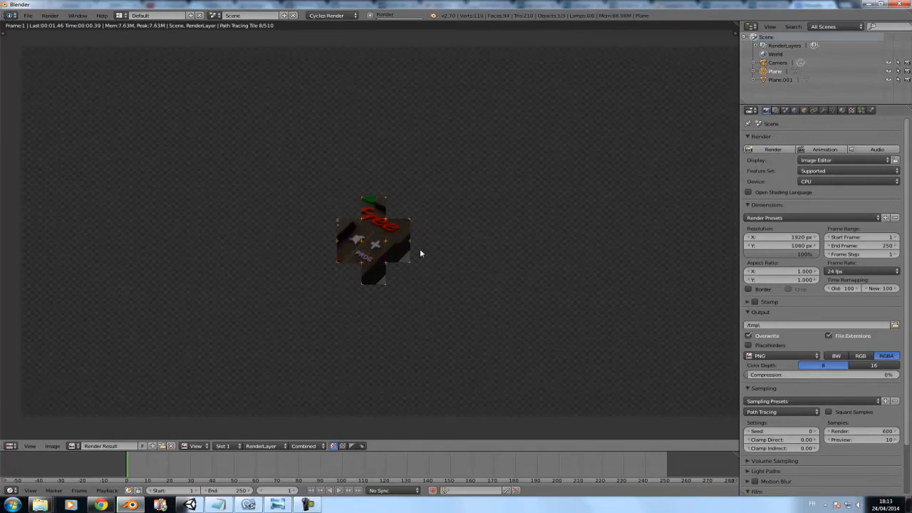
pyautogui.scroll(1, 412, 249)
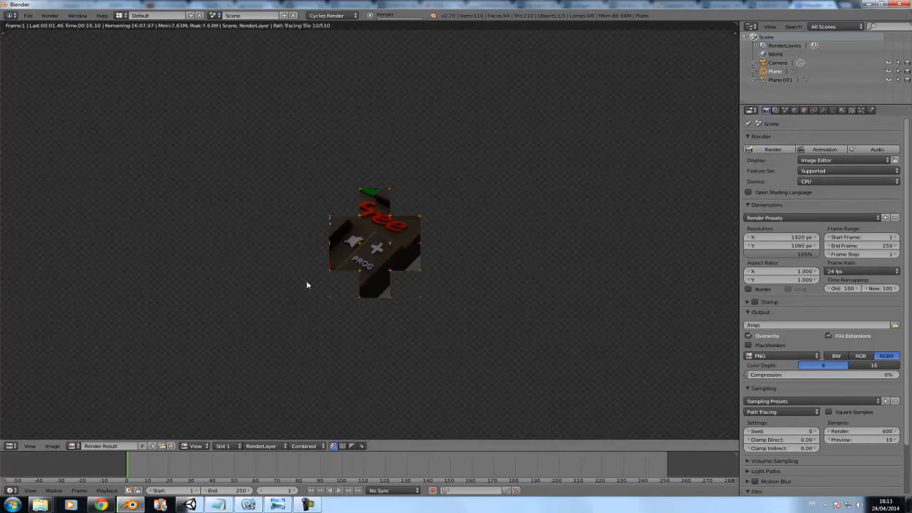
pyautogui.click(812, 182)
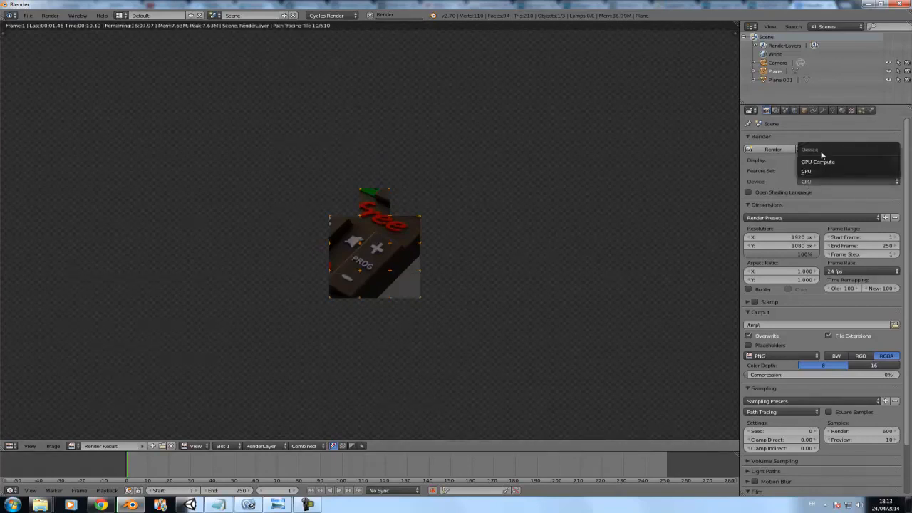
pyautogui.click(818, 162)
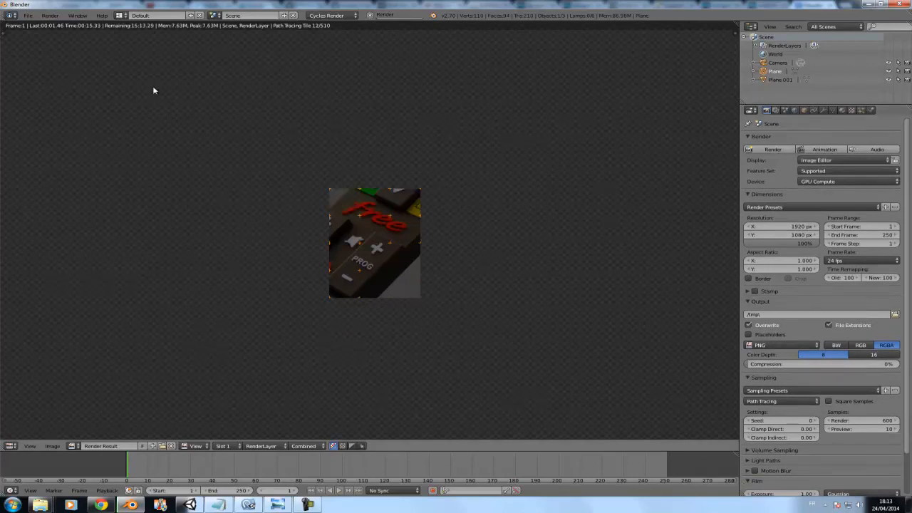
pyautogui.scroll(-1, 364, 239)
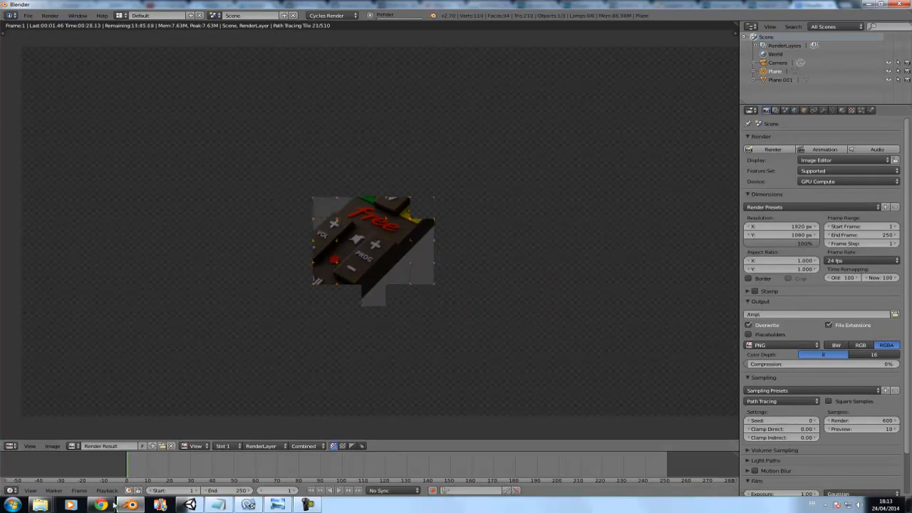
# Switch to Chrome and view the home page and site address of mi-games.orgfree.com.
pyautogui.moveTo(104, 504)
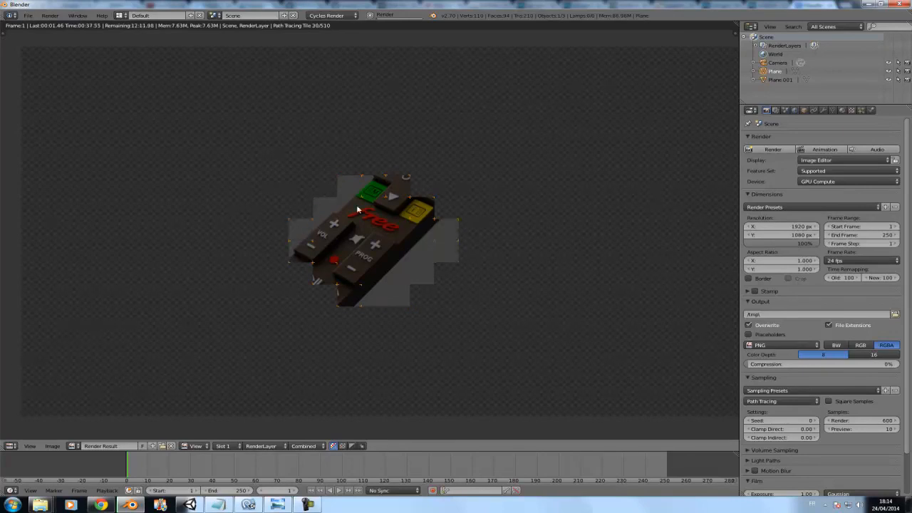
pyautogui.click(101, 505)
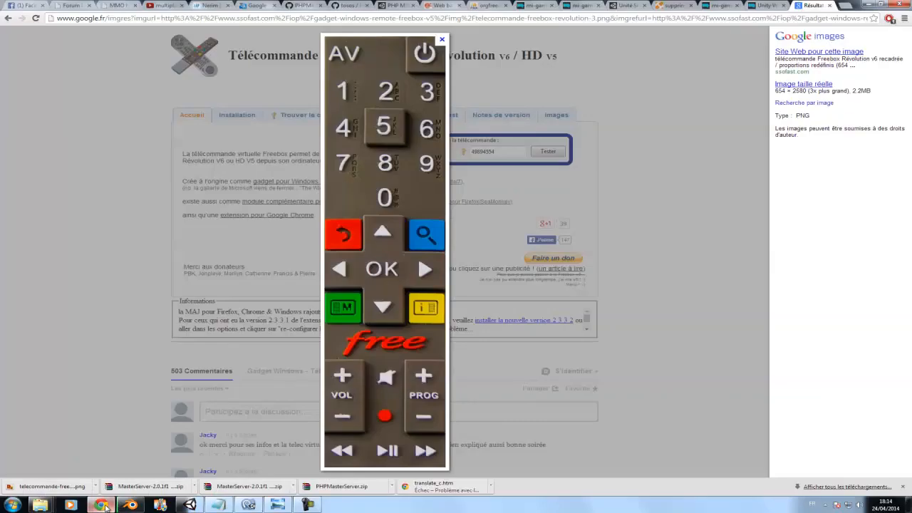
pyautogui.click(581, 7)
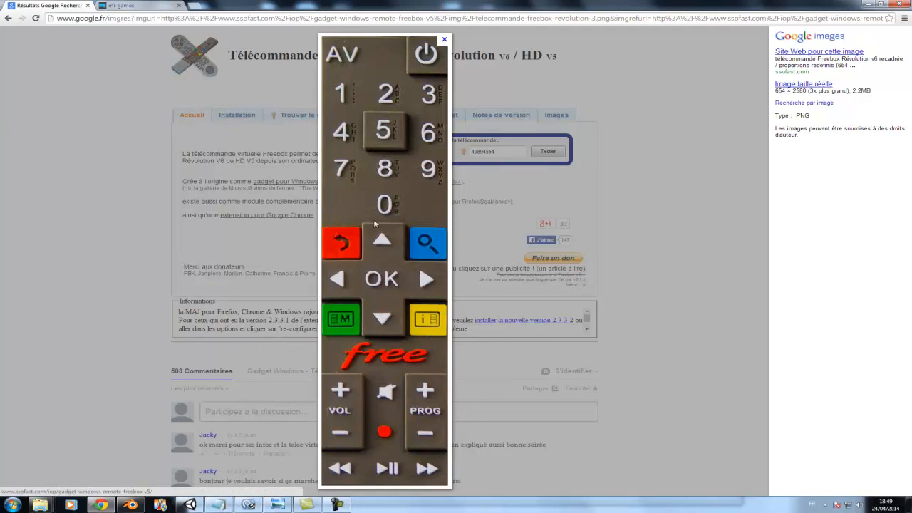
pyautogui.click(143, 7)
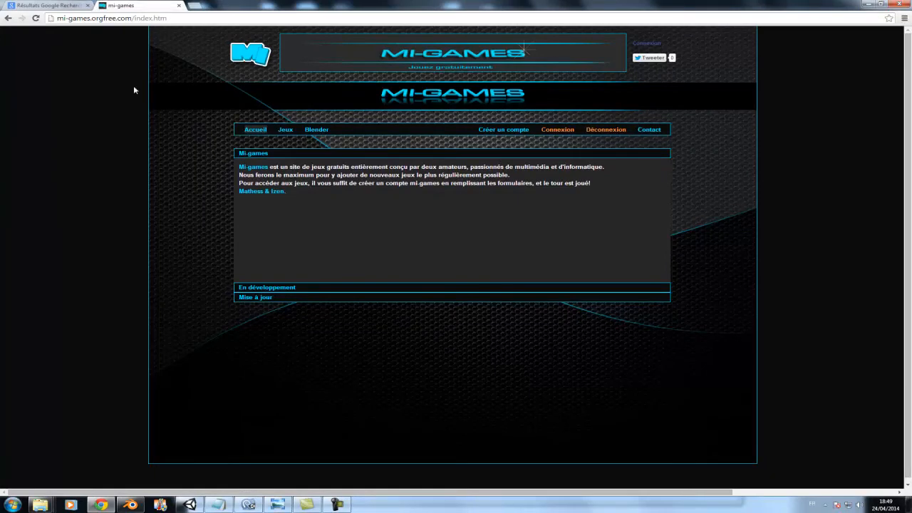
pyautogui.moveTo(61, 18); pyautogui.dragTo(182, 21)
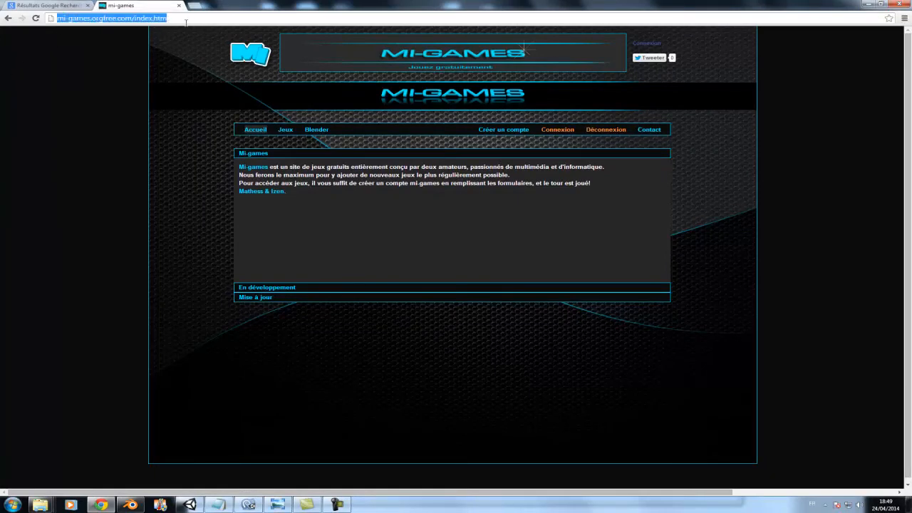
pyautogui.click(191, 231)
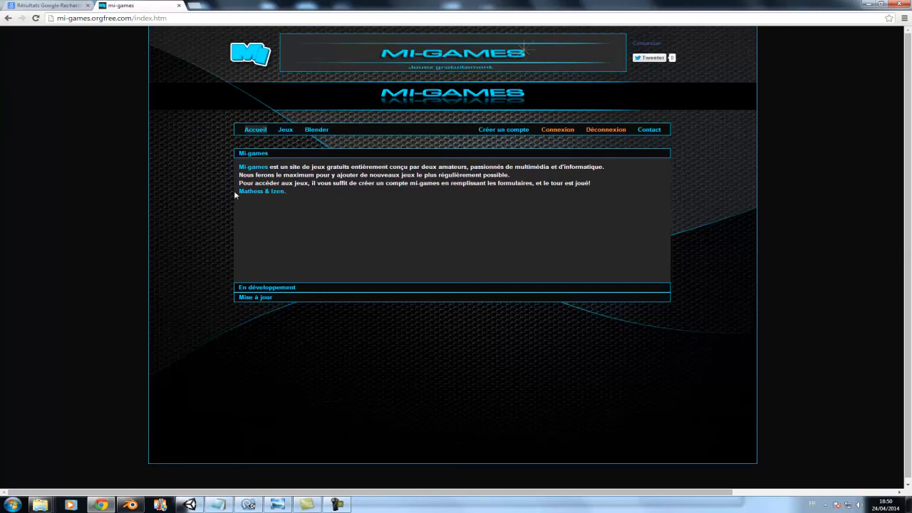
pyautogui.tripleClick(272, 192)
pyautogui.click(297, 192)
# View the mi-games Jeux page, followed by the home page's En développement, Mise à jour and Mi-games sections.
pyautogui.click(284, 132)
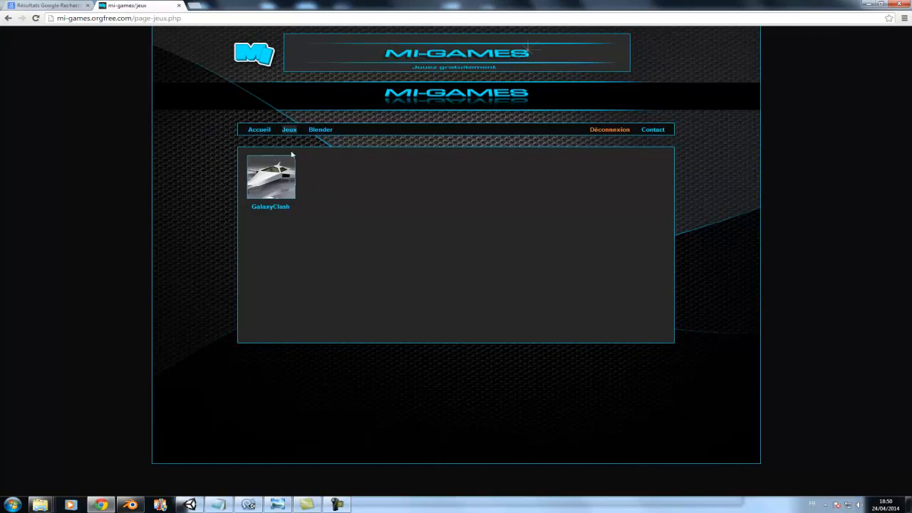
pyautogui.click(256, 130)
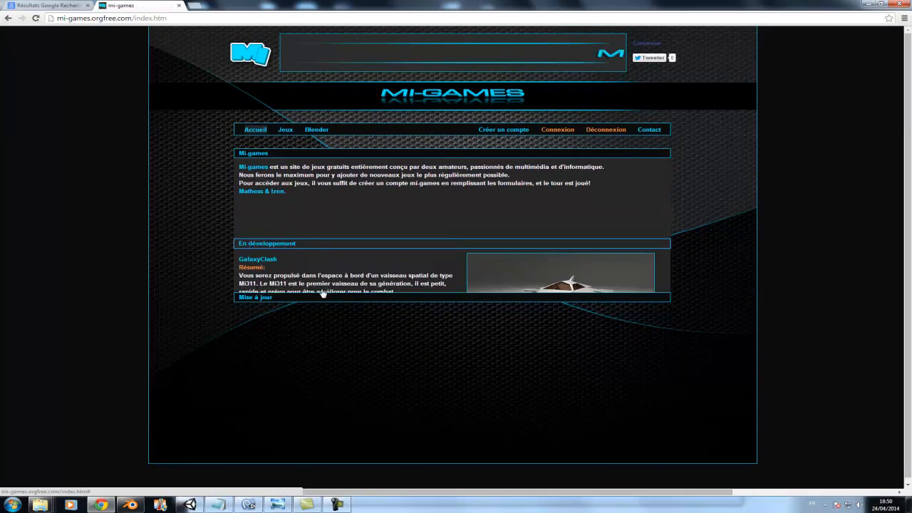
pyautogui.scroll(-3, 360, 215)
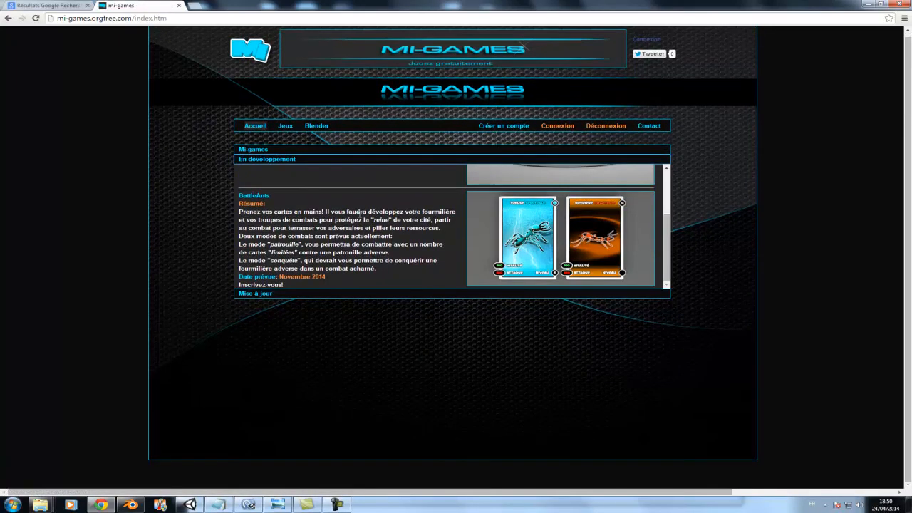
pyautogui.scroll(3, 359, 212)
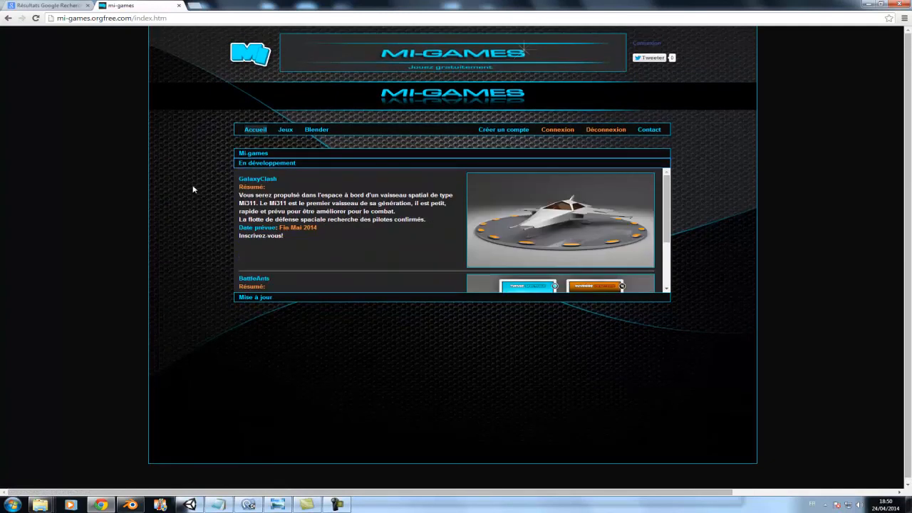
pyautogui.click(311, 297)
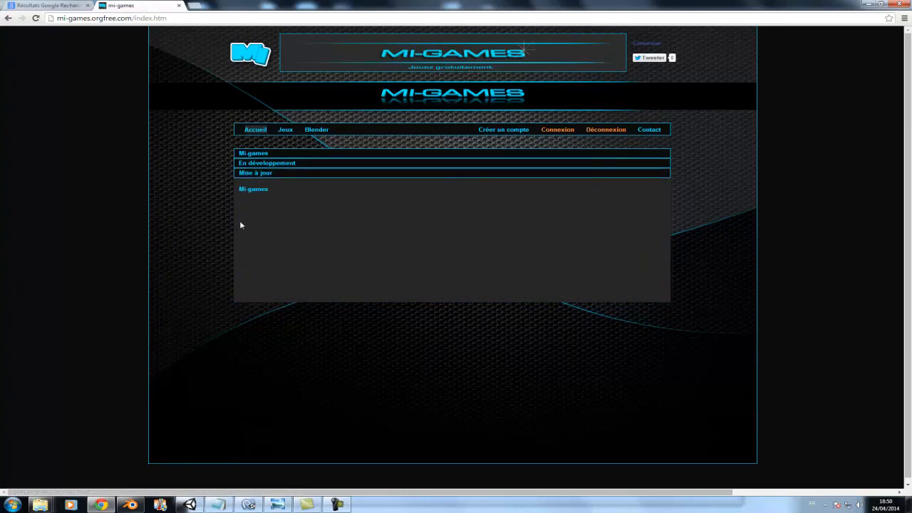
pyautogui.click(253, 154)
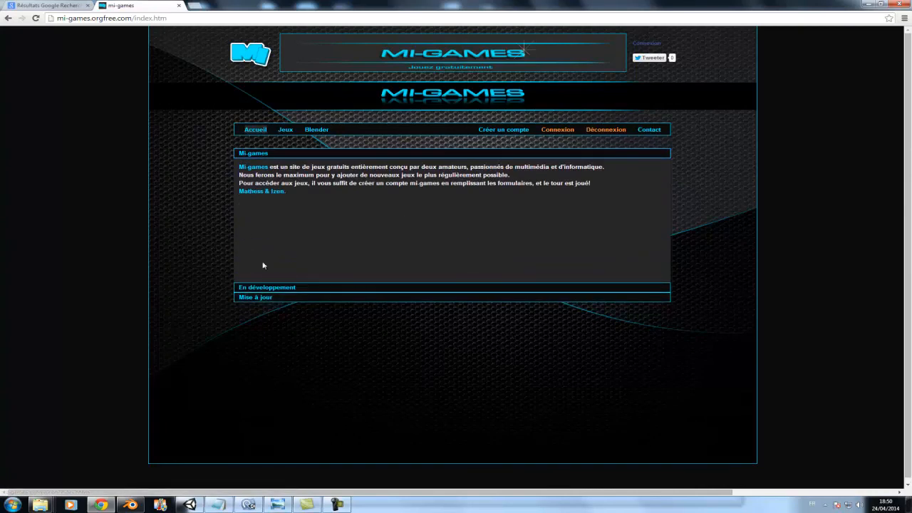
# Examine the mi-games Blender page's tutorials, 3D image gallery, .blend files and welcome sections.
pyautogui.click(314, 131)
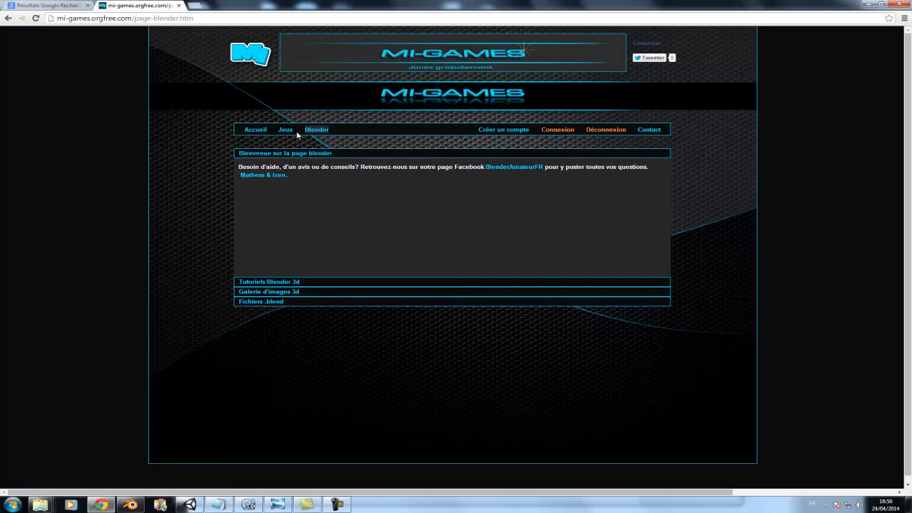
pyautogui.click(306, 282)
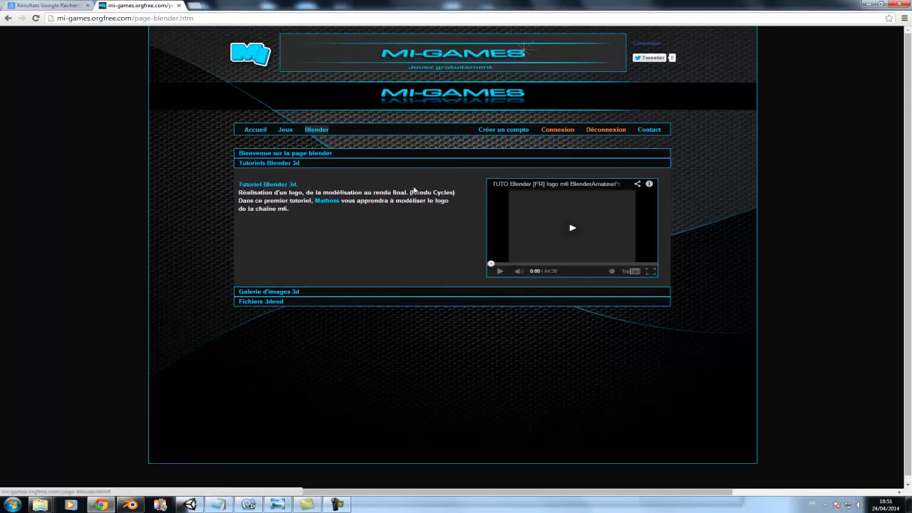
pyautogui.click(298, 291)
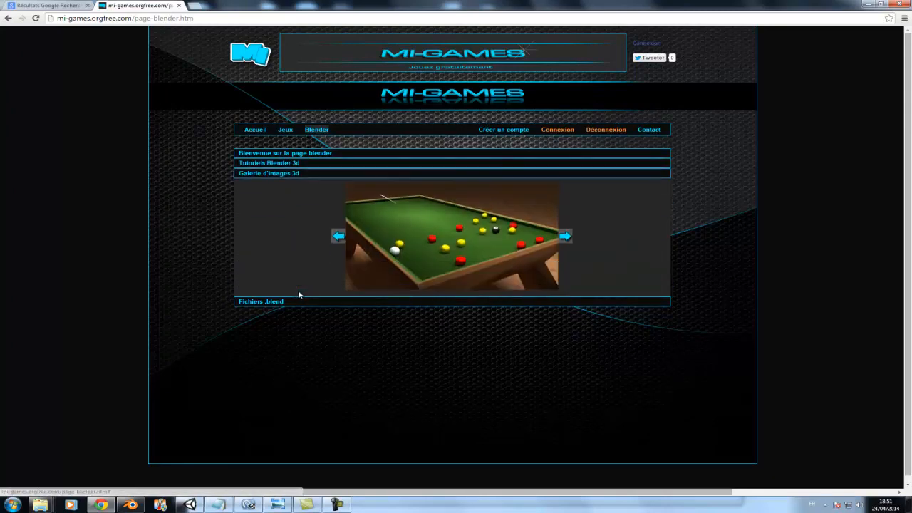
pyautogui.click(338, 236)
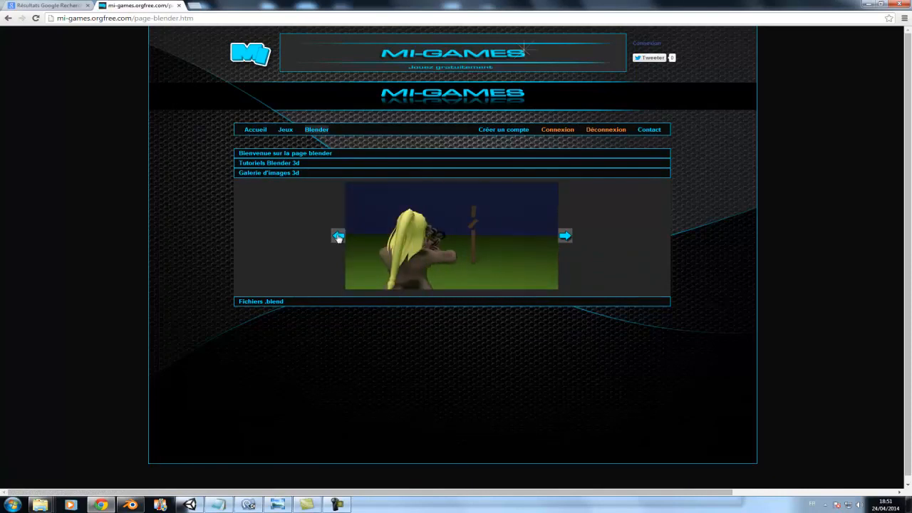
pyautogui.click(338, 236)
pyautogui.click(338, 237)
pyautogui.click(339, 236)
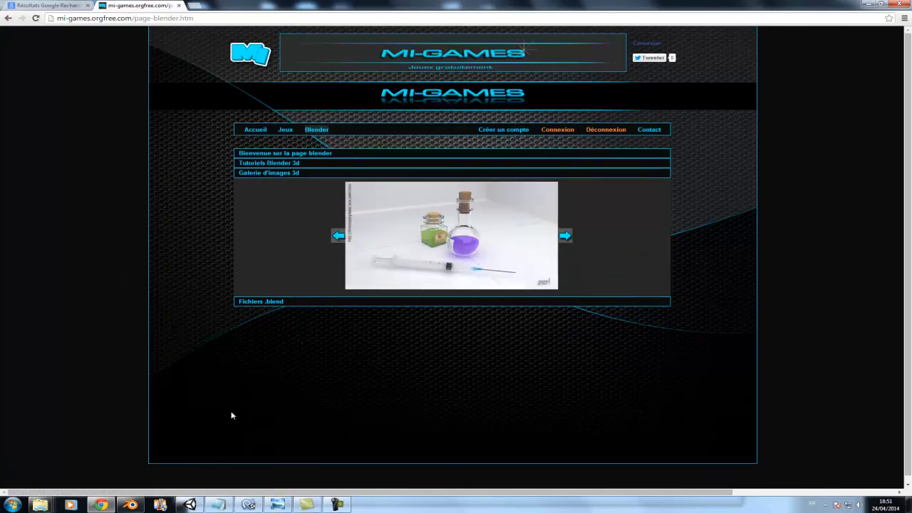
pyautogui.click(284, 300)
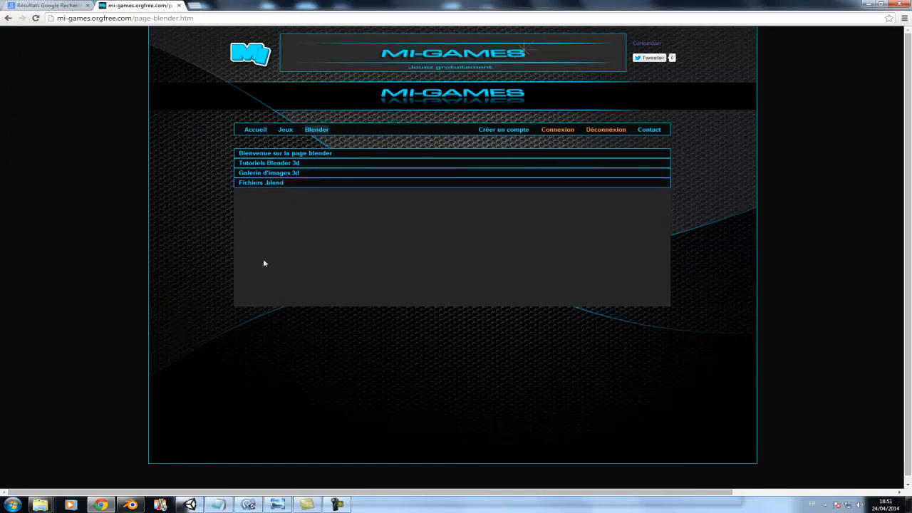
pyautogui.click(288, 153)
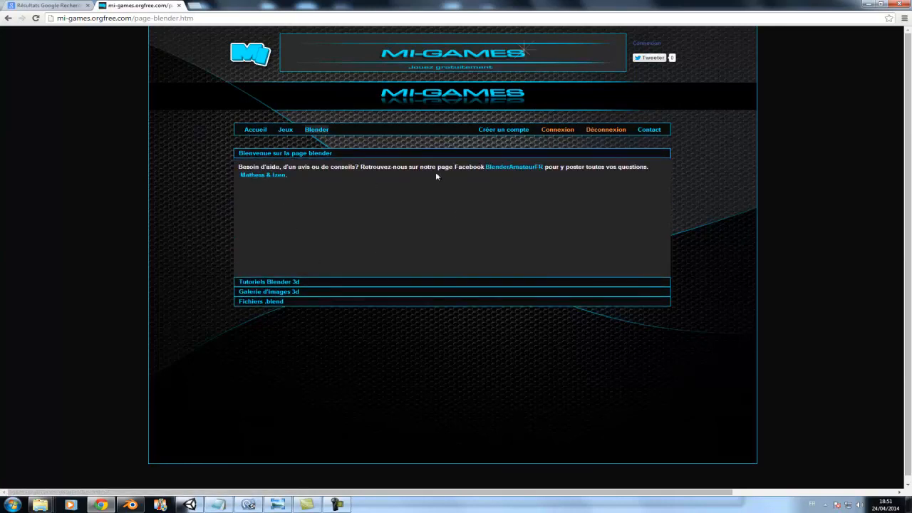
# Follow the BlenderAmateurFR link to its Facebook page and look through the posts down to the oldest one.
pyautogui.click(500, 169)
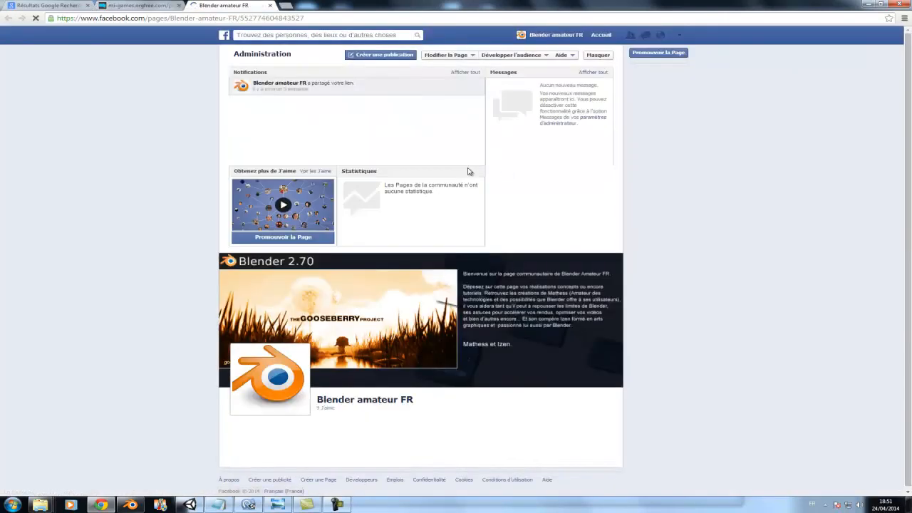
pyautogui.scroll(-5, 472, 228)
pyautogui.scroll(-10, 187, 226)
pyautogui.scroll(-5, 169, 246)
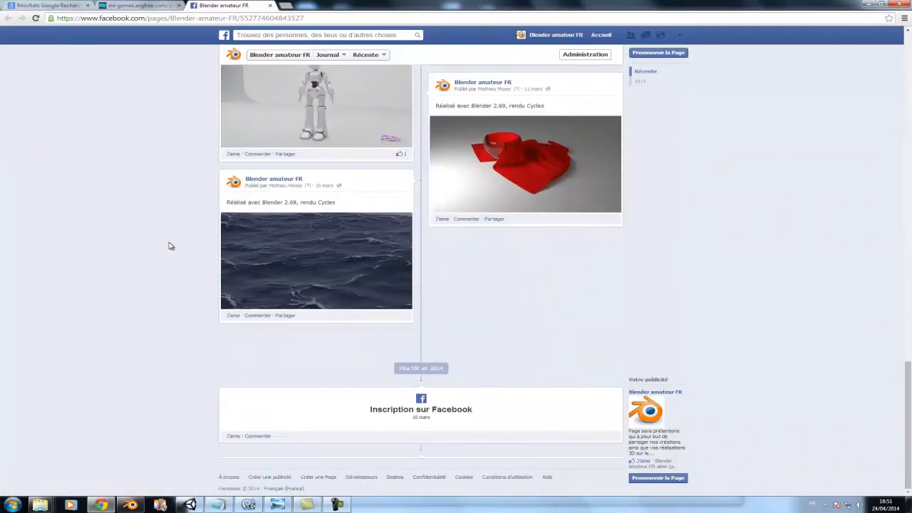
pyautogui.scroll(20, 169, 246)
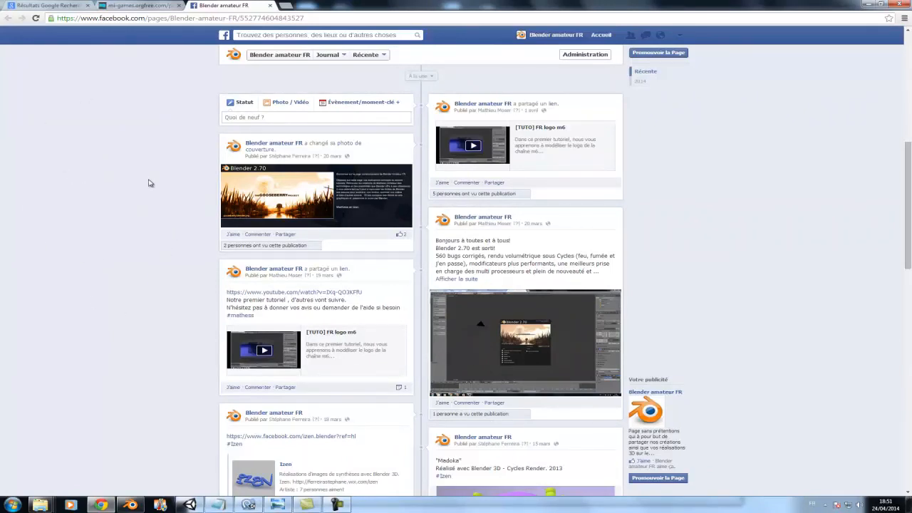
# Open the Facebook page's status composer, dismiss the photo tip, and look over the published Blender works again.
pyautogui.click(246, 120)
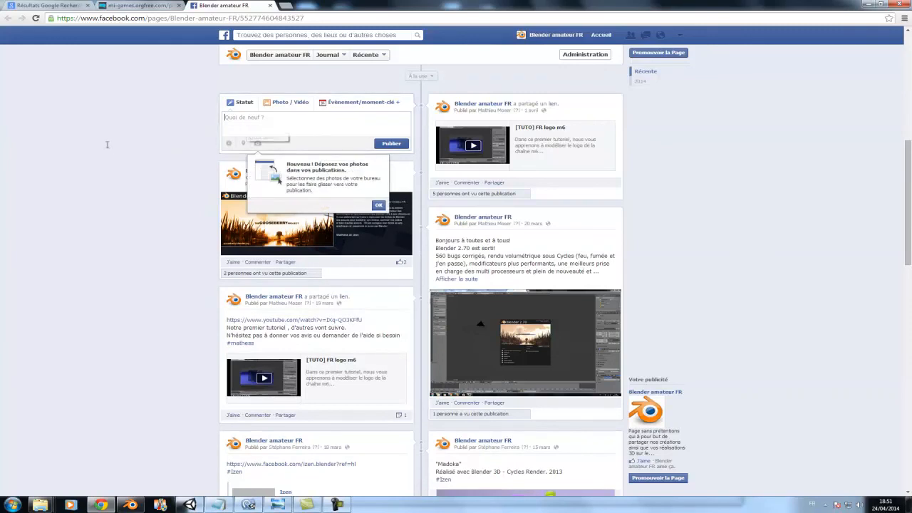
pyautogui.click(378, 204)
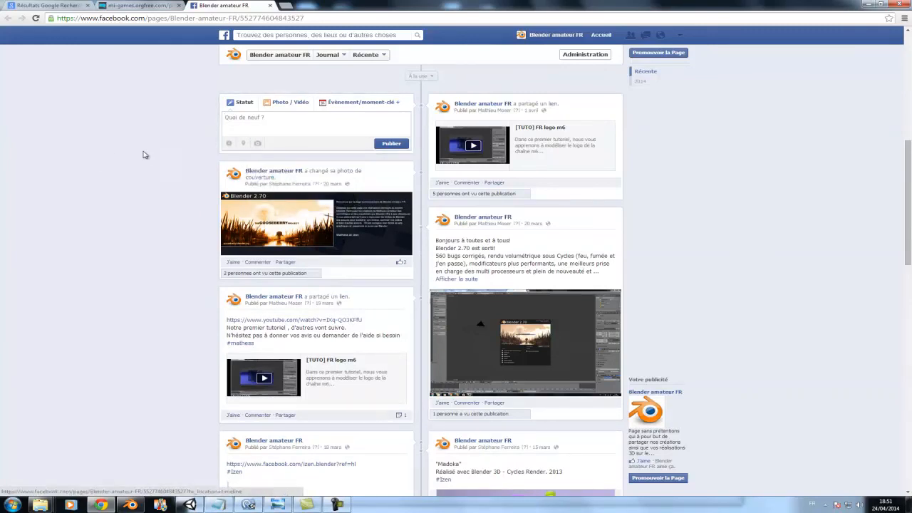
pyautogui.scroll(-6, 149, 171)
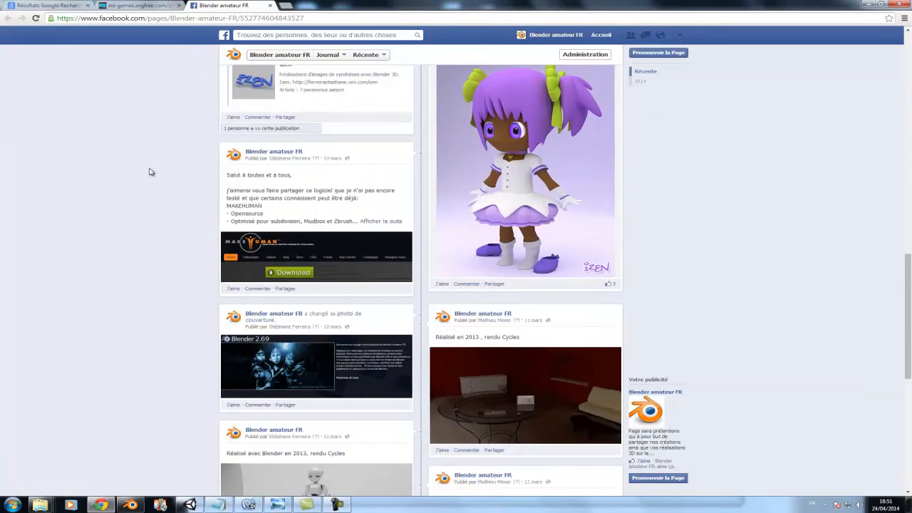
pyautogui.scroll(-2, 149, 171)
pyautogui.scroll(7, 149, 171)
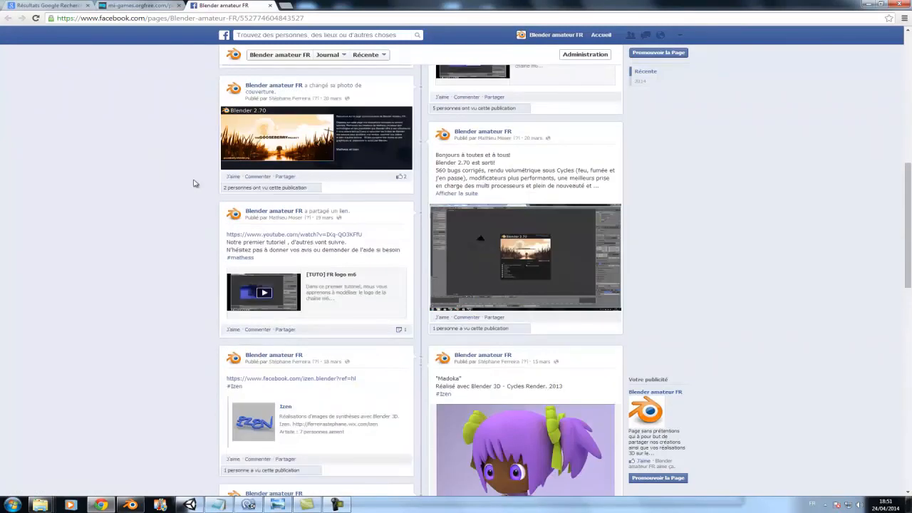
# View the mi-games Contact page, highlight the graphics contact's e-mail address, and return to the site's home page.
pyautogui.click(164, 5)
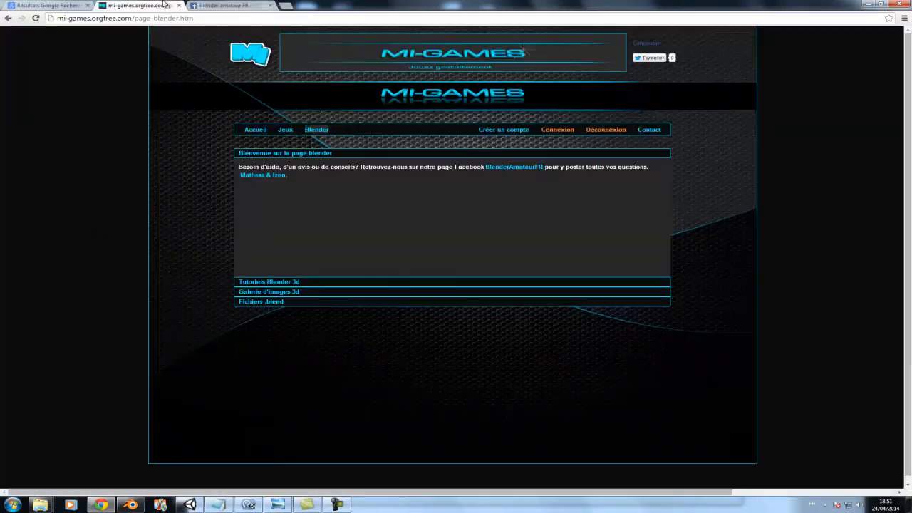
pyautogui.click(649, 130)
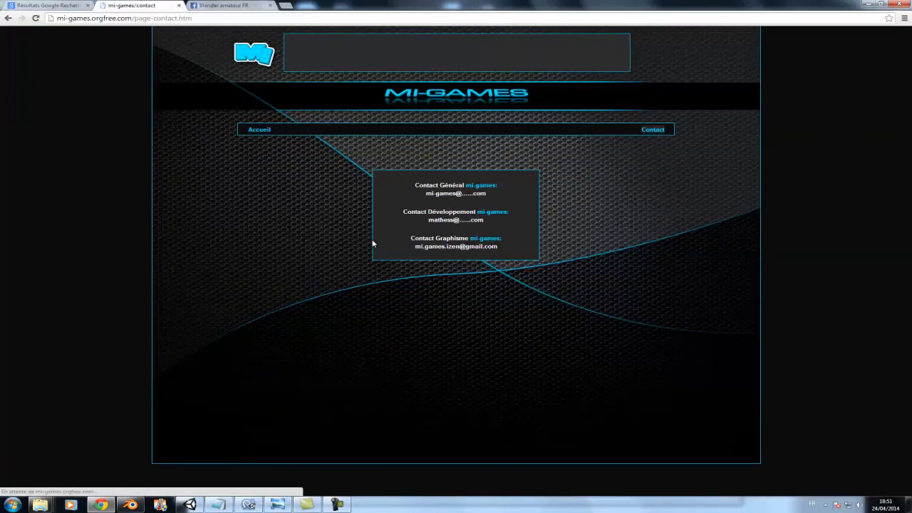
pyautogui.moveTo(410, 237); pyautogui.dragTo(508, 246)
pyautogui.click(394, 252)
pyautogui.moveTo(412, 246); pyautogui.dragTo(505, 249)
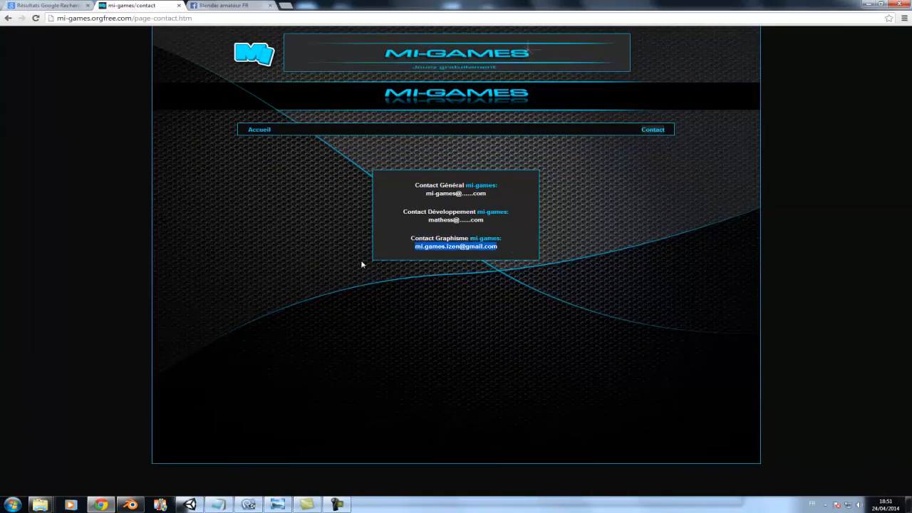
pyautogui.click(268, 130)
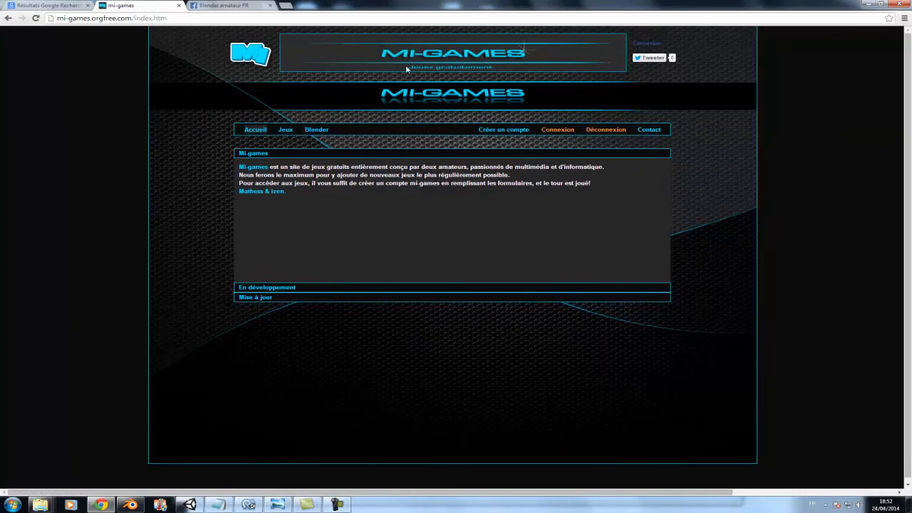
# Revisit the Blender amateur FR Facebook page and the mi-games home page, and switch back to Blender.
pyautogui.click(246, 8)
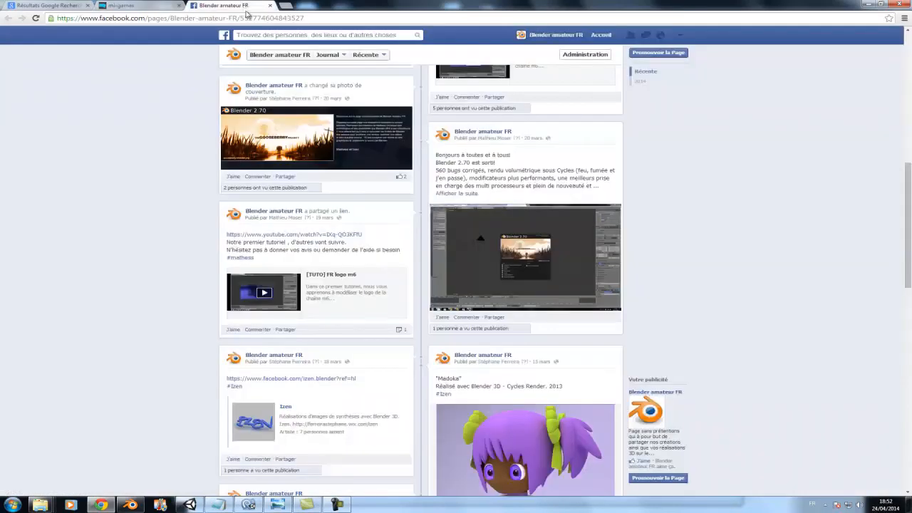
pyautogui.click(149, 7)
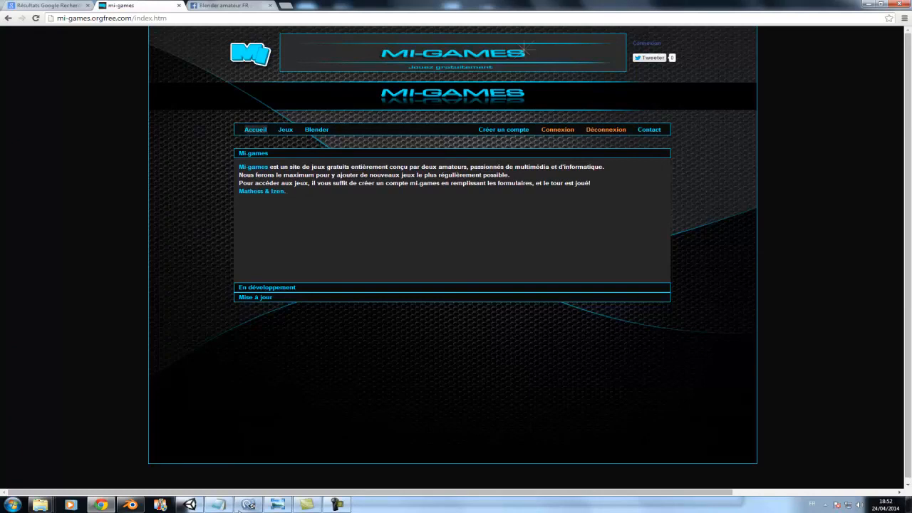
pyautogui.click(131, 504)
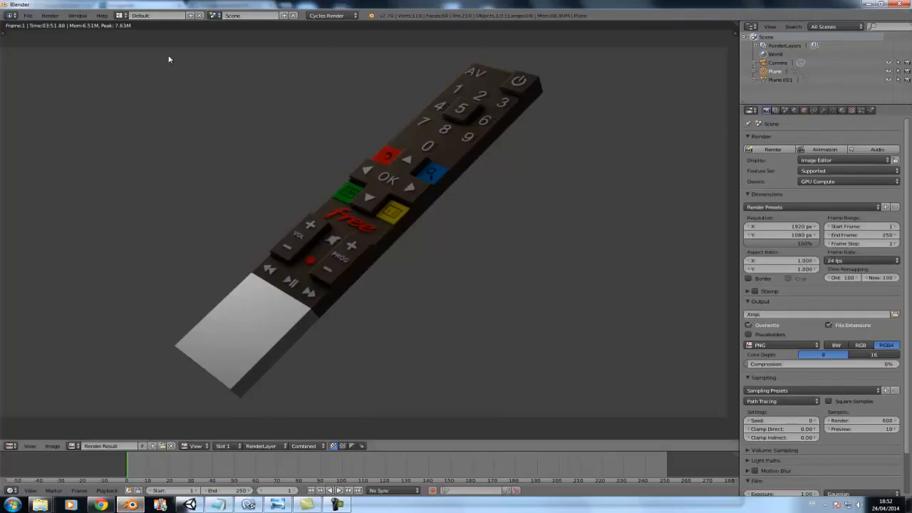
# Examine the finished Cycles render of the Freebox remote, from the number keys down to the white end.
pyautogui.moveTo(193, 173); pyautogui.dragTo(227, 163, button='middle')
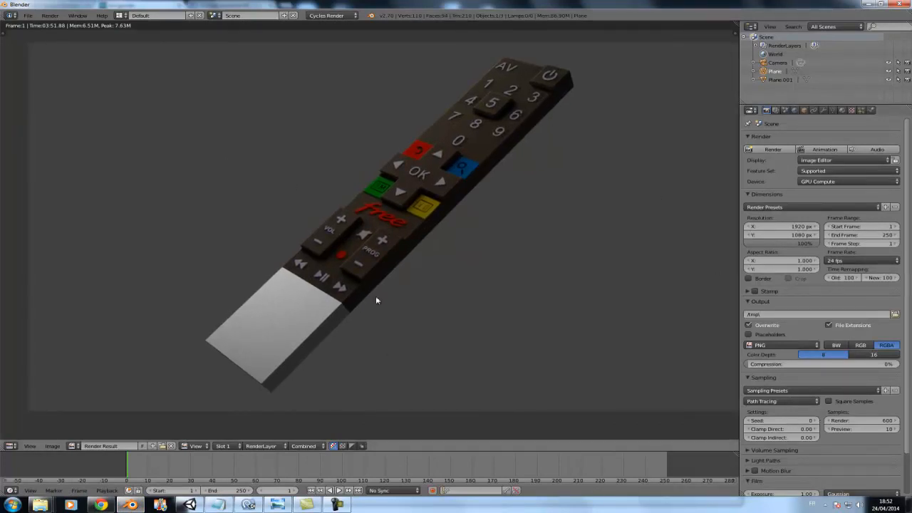
pyautogui.moveTo(479, 186); pyautogui.dragTo(454, 194, button='middle')
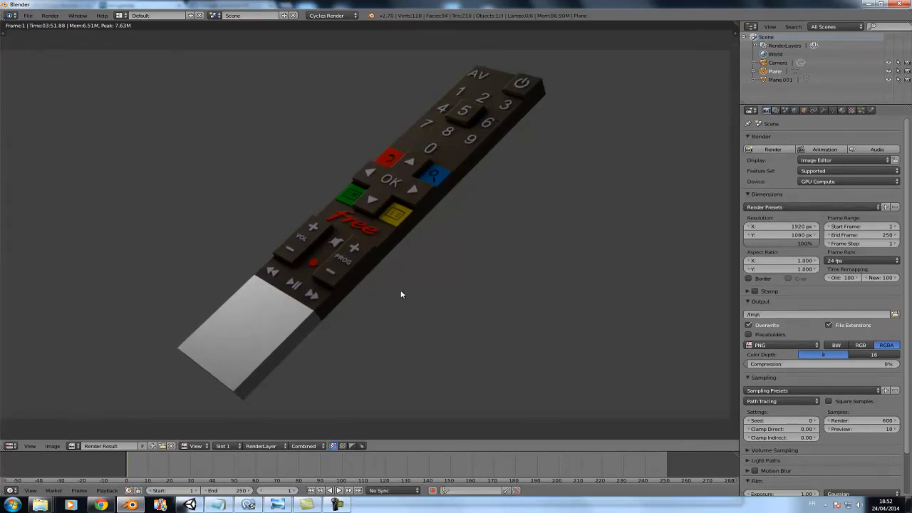
pyautogui.moveTo(448, 241); pyautogui.dragTo(399, 242, button='middle')
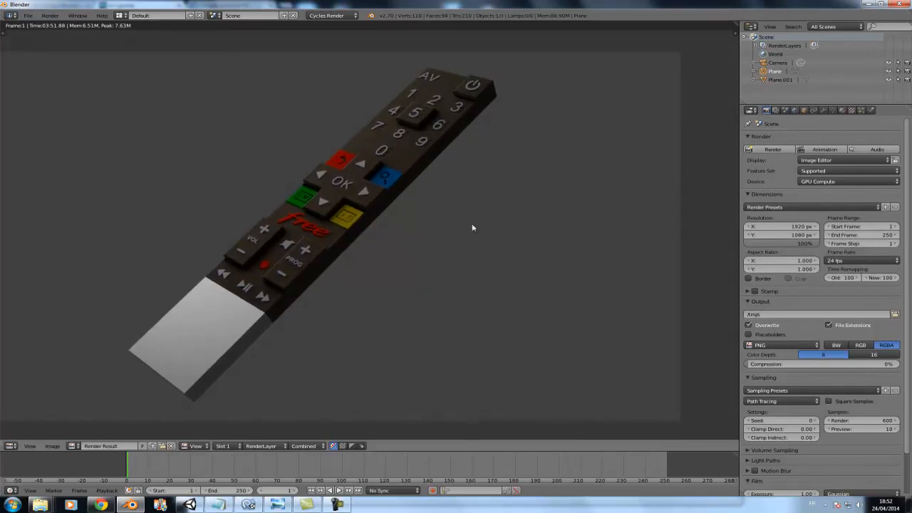
pyautogui.moveTo(349, 245); pyautogui.dragTo(452, 198, button='middle')
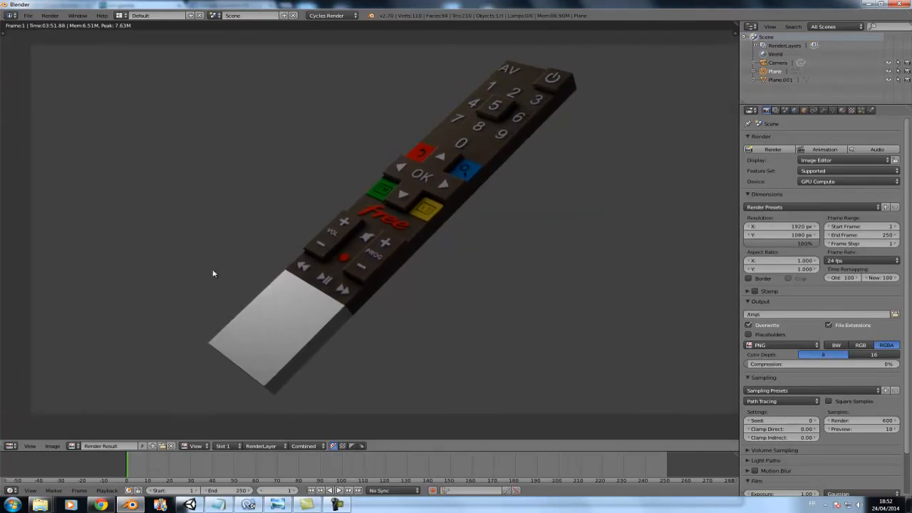
pyautogui.moveTo(489, 226); pyautogui.dragTo(453, 236, button='middle')
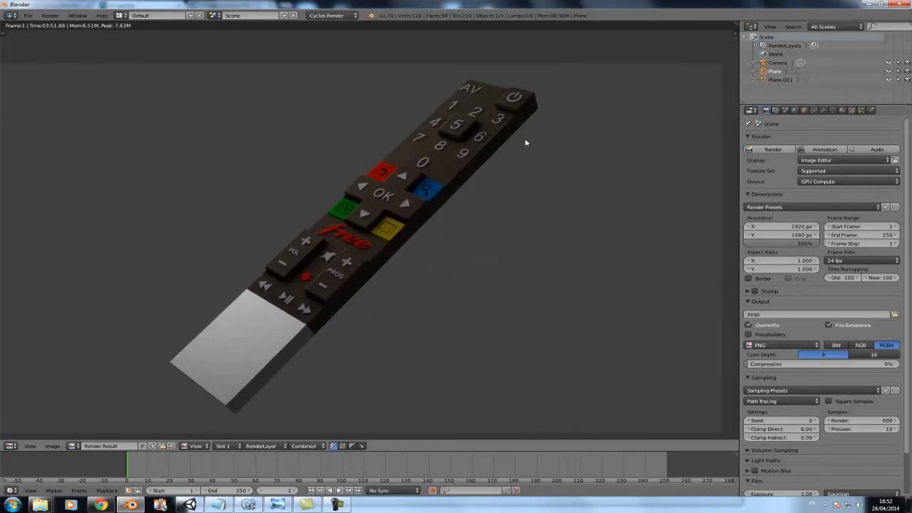
pyautogui.moveTo(367, 274); pyautogui.dragTo(400, 261, button='middle')
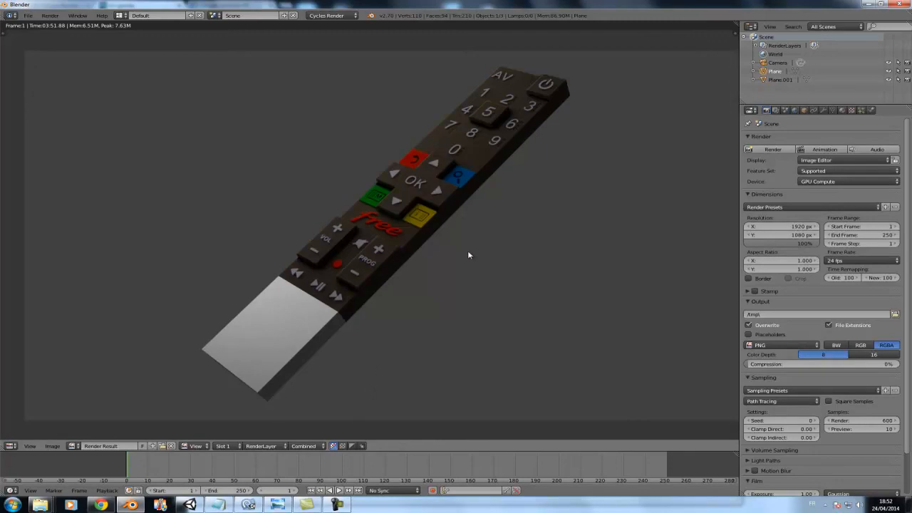
pyautogui.click(336, 504)
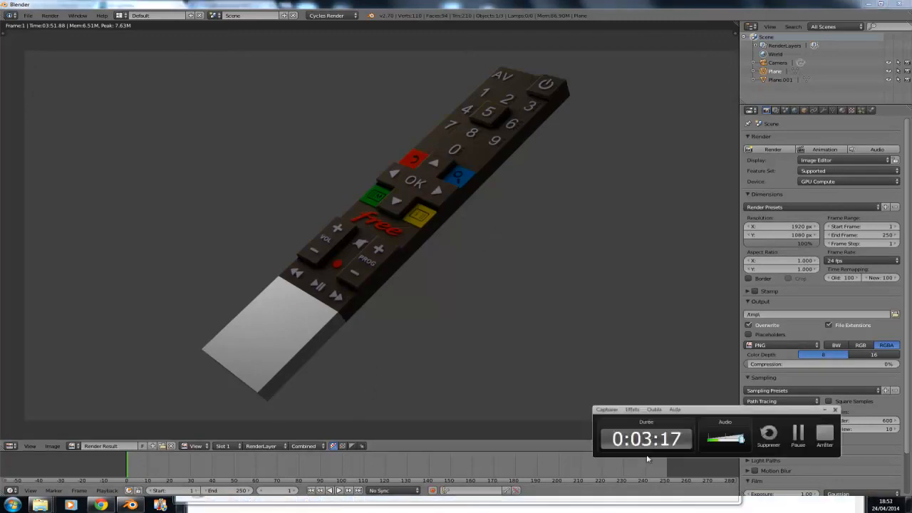
pyautogui.click(824, 435)
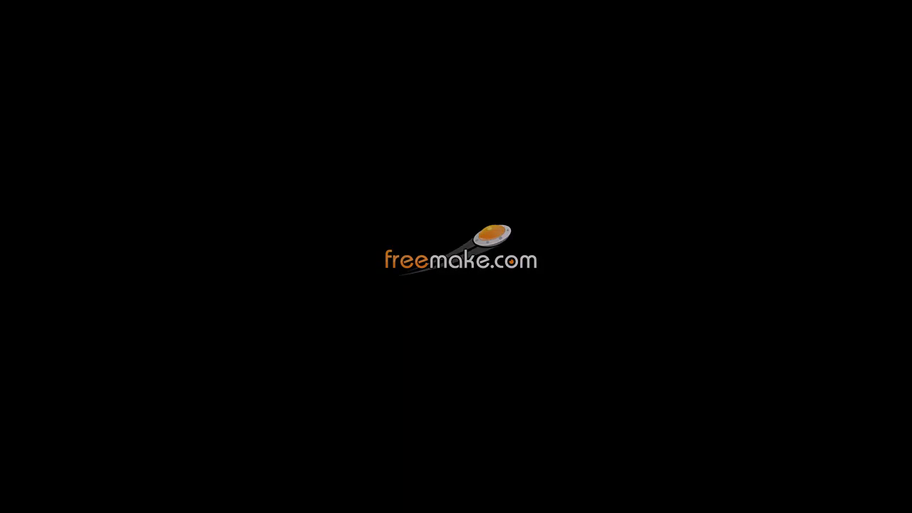